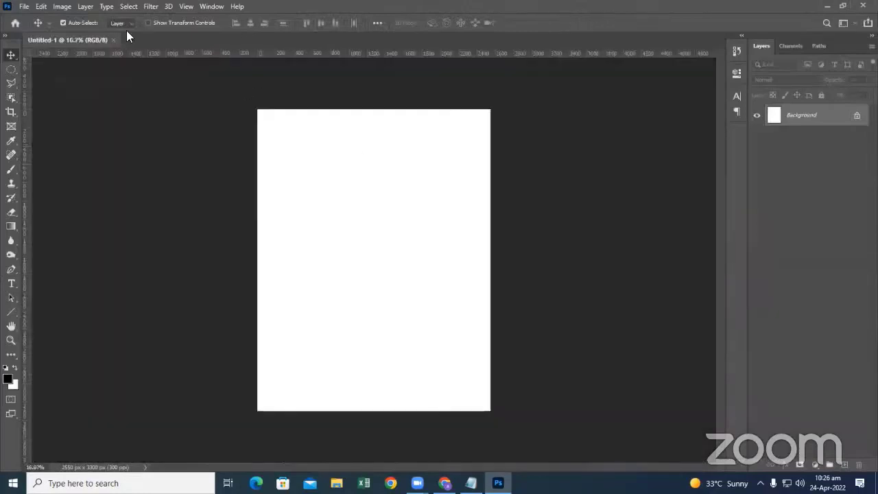
# Step: Select the Eyedropper Tool from the toolbar, leaving the blank Untitled-1 page unchanged
pyautogui.click(18, 144)
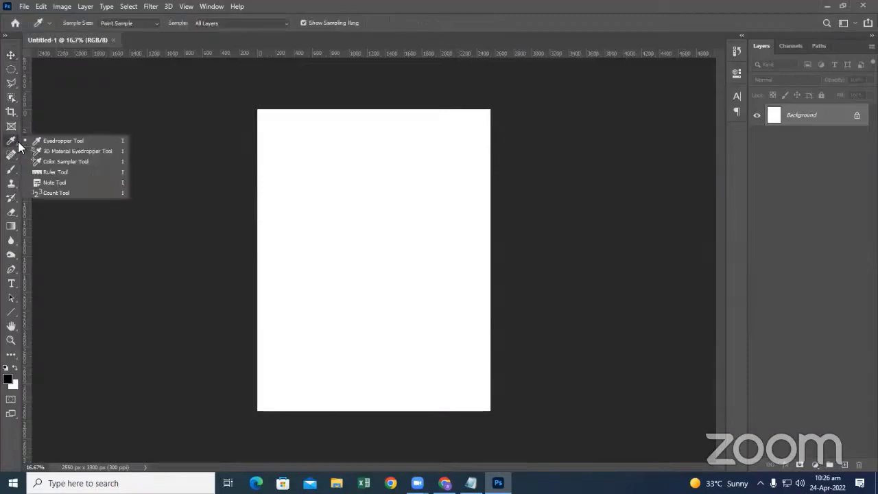
pyautogui.click(18, 146)
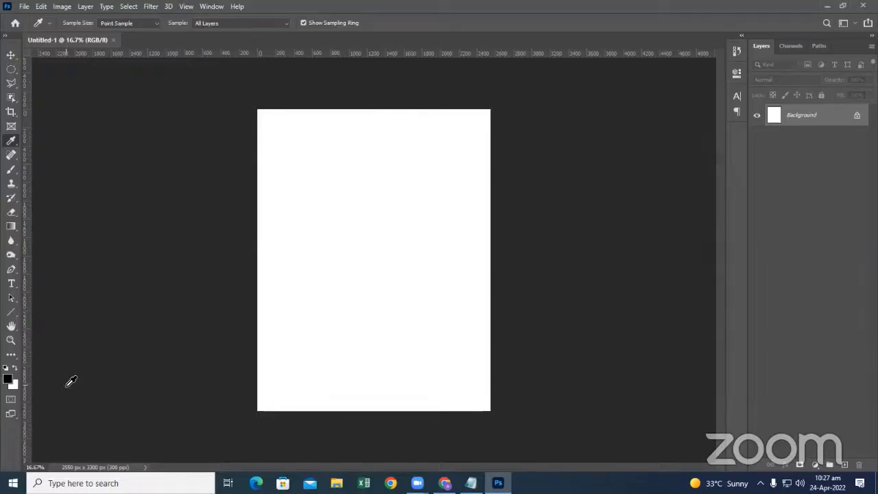
# Step: Open the colourful bird image from the GD Image Bank folder and choose the Eraser
pyautogui.click(24, 6)
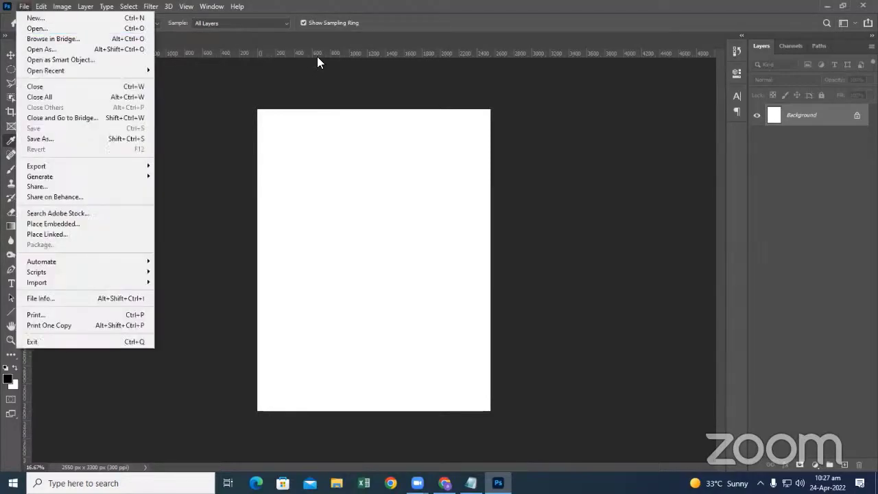
pyautogui.click(317, 56)
pyautogui.click(24, 7)
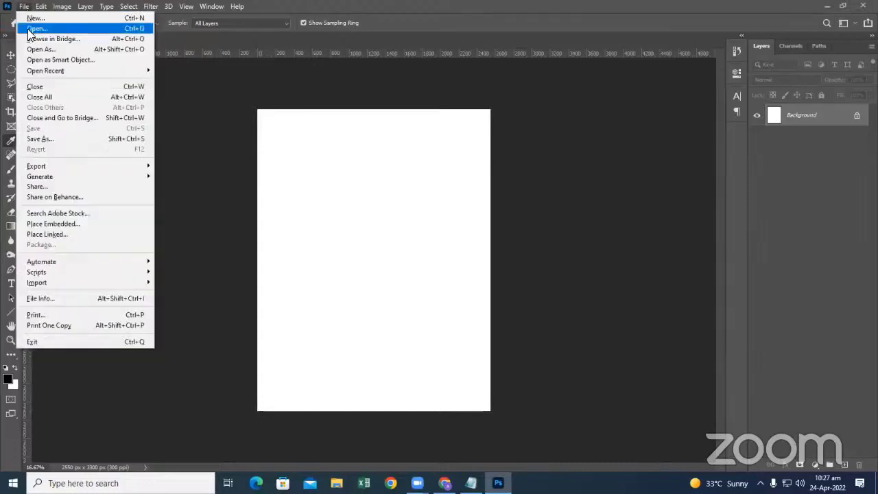
pyautogui.click(38, 28)
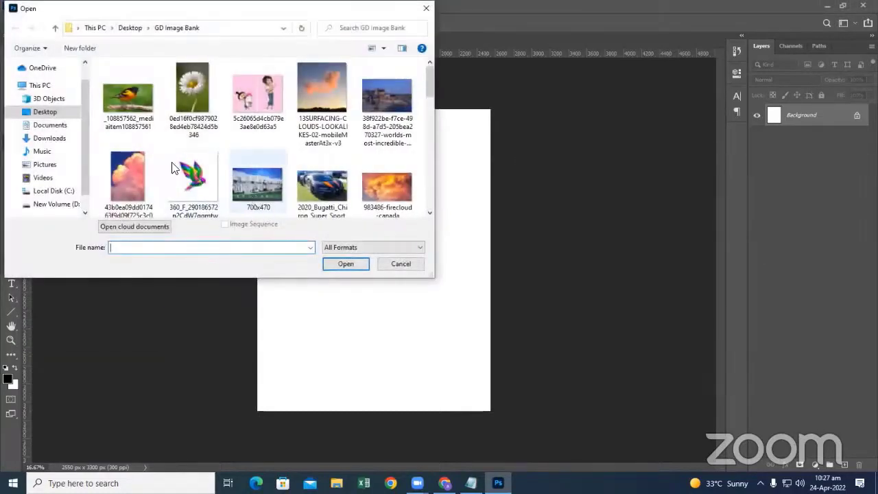
pyautogui.doubleClick(185, 180)
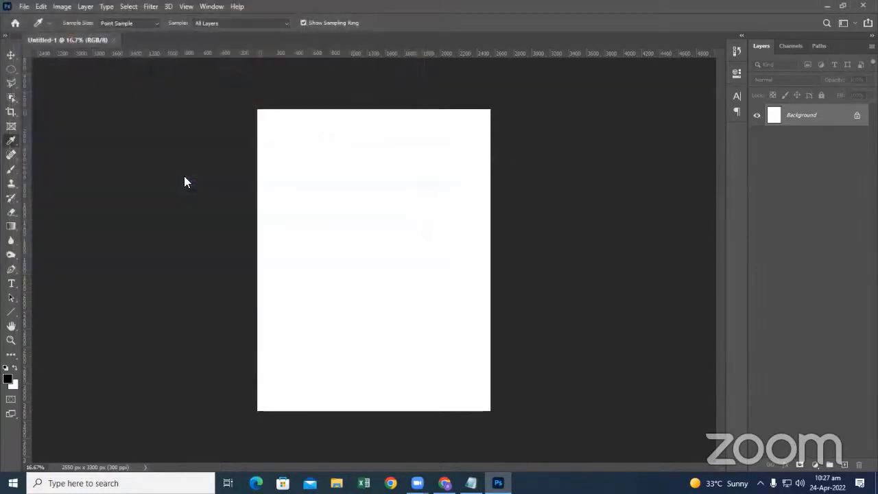
pyautogui.click(12, 214)
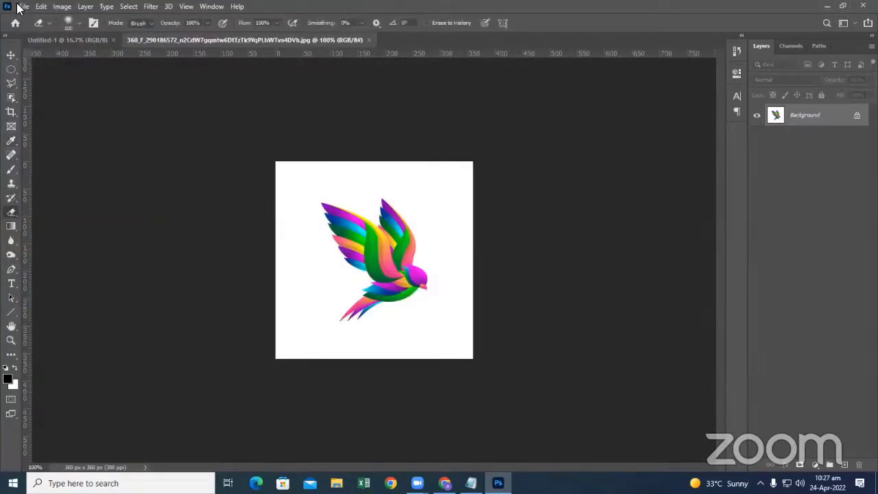
# Step: Open the first daisy photo from the image folder
pyautogui.click(22, 6)
pyautogui.click(37, 28)
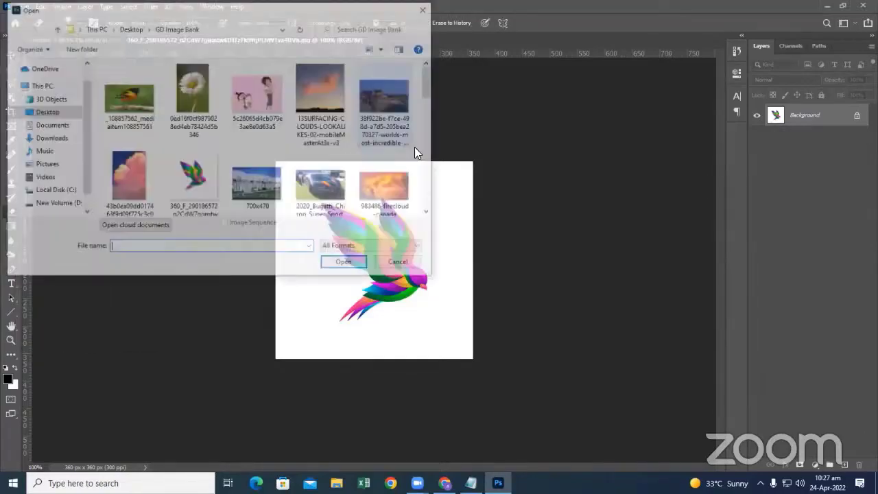
pyautogui.scroll(-1, 300, 192)
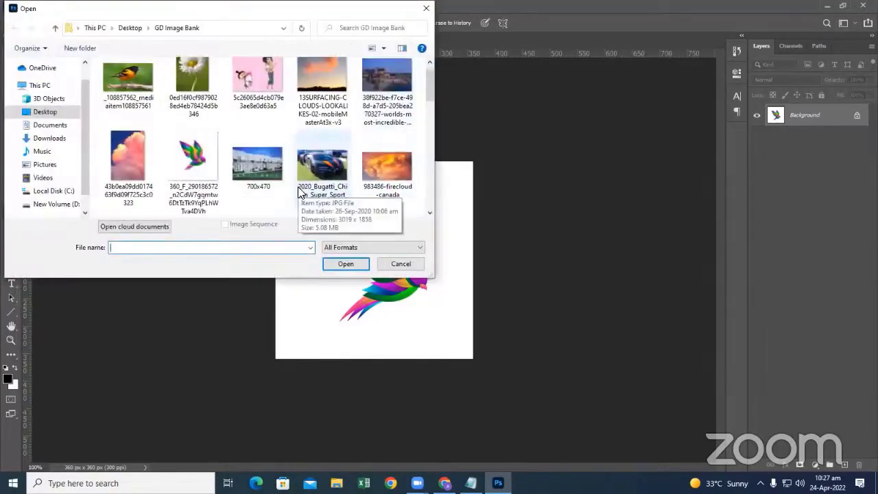
pyautogui.doubleClick(199, 81)
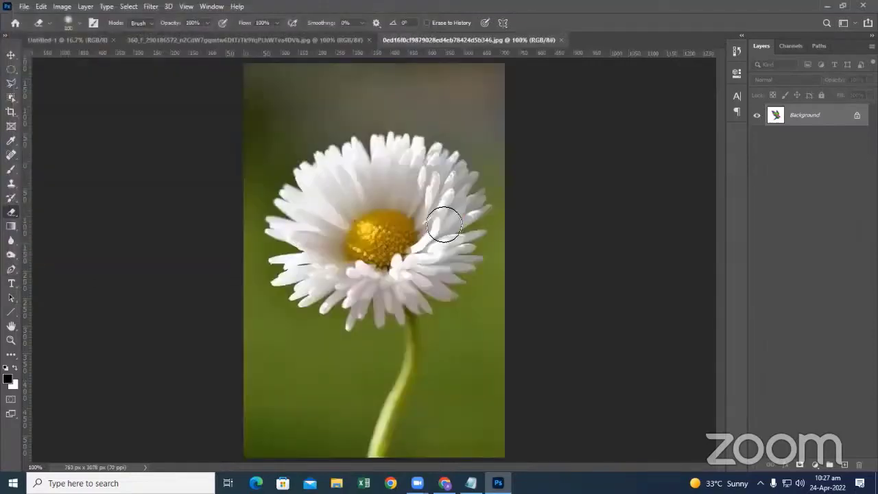
# Step: Open the daisy image pjEHfbdn_400x400.jpg and keep the standard Eraser Tool selected
pyautogui.click(24, 6)
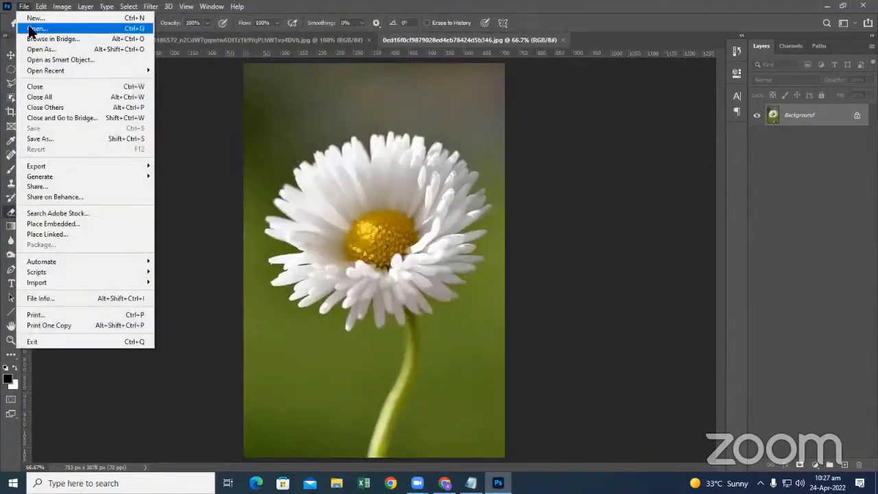
pyautogui.click(37, 28)
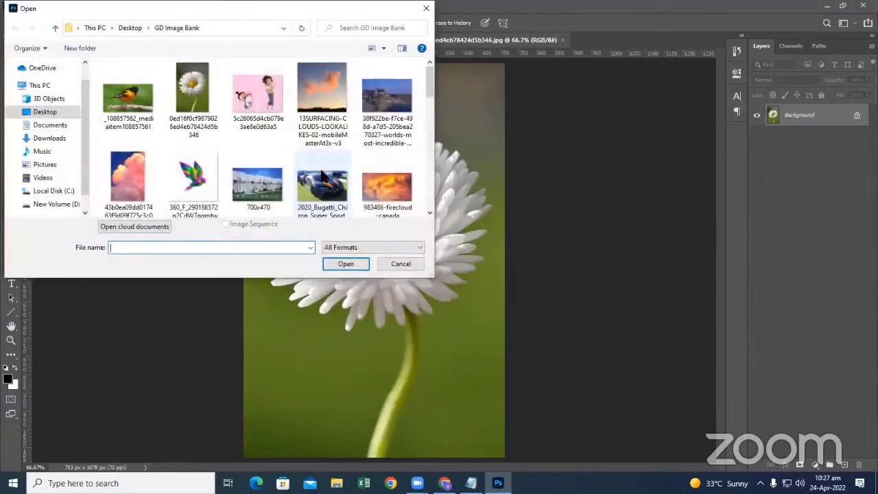
pyautogui.scroll(-3, 326, 179)
pyautogui.scroll(-3, 336, 182)
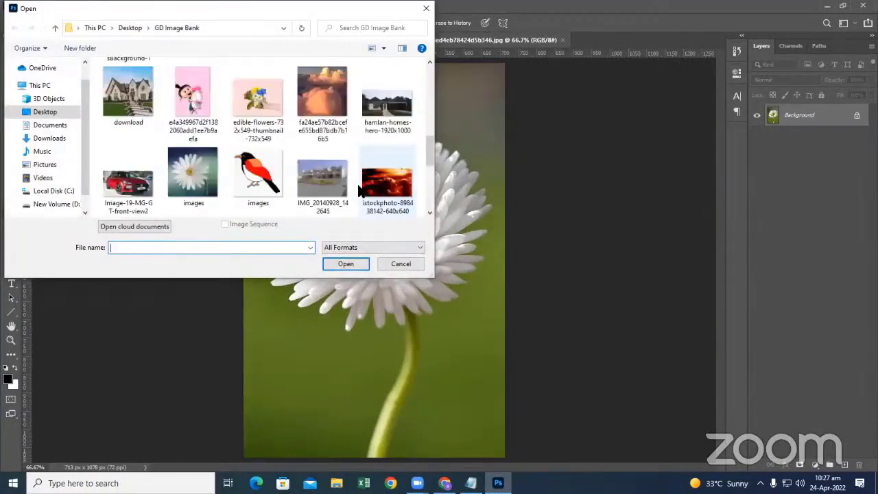
pyautogui.scroll(-2, 353, 183)
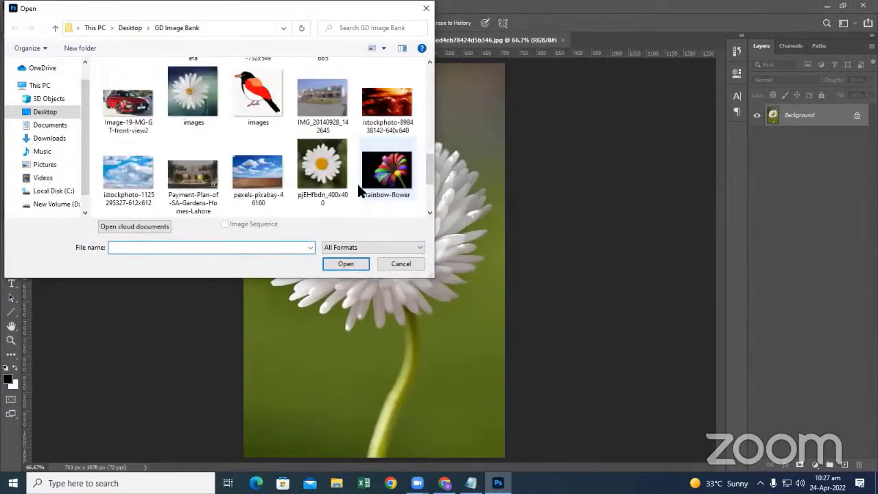
pyautogui.doubleClick(306, 163)
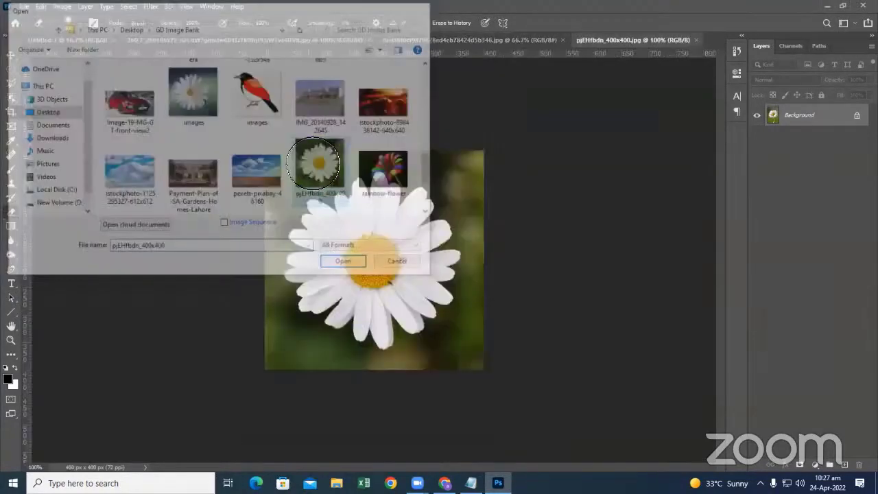
pyautogui.rightClick(13, 215)
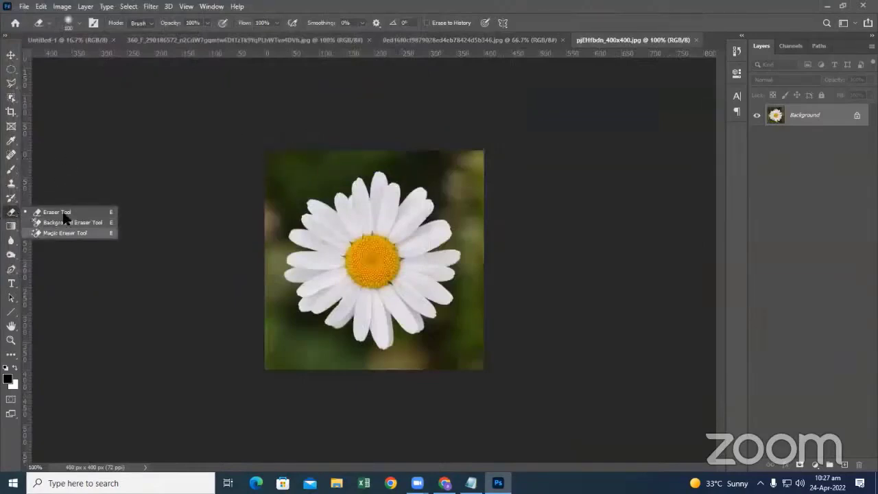
pyautogui.click(61, 212)
# Step: In Untitled-1, fill an elliptical selection black on a new layer and set Feather to 0 px
pyautogui.click(72, 39)
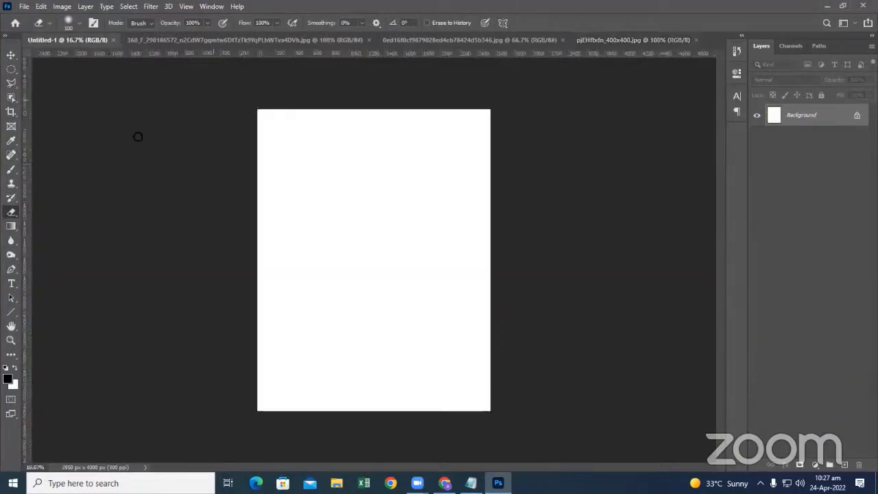
pyautogui.click(11, 69)
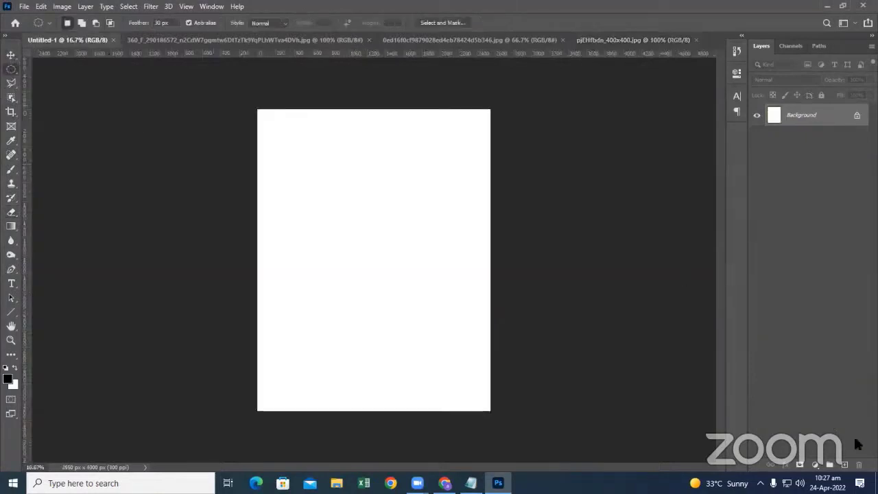
pyautogui.click(845, 464)
pyautogui.moveTo(280, 171); pyautogui.dragTo(398, 259)
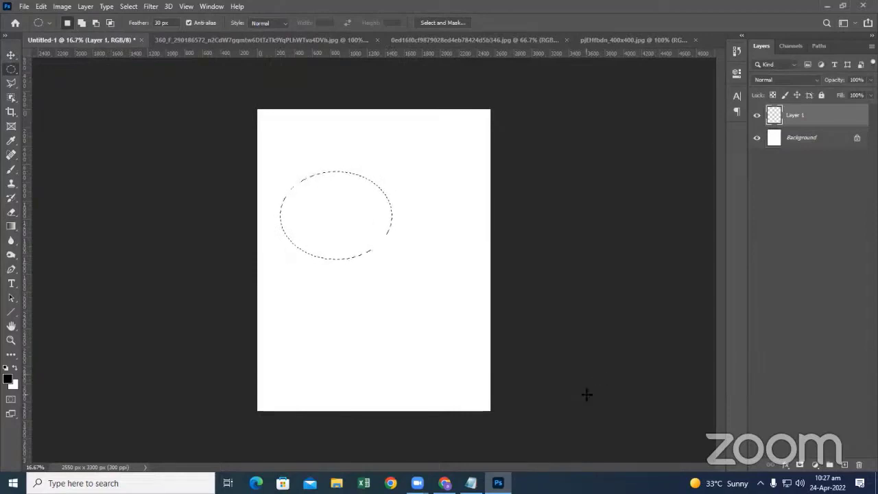
pyautogui.hotkey('alt', 'BackSpace')
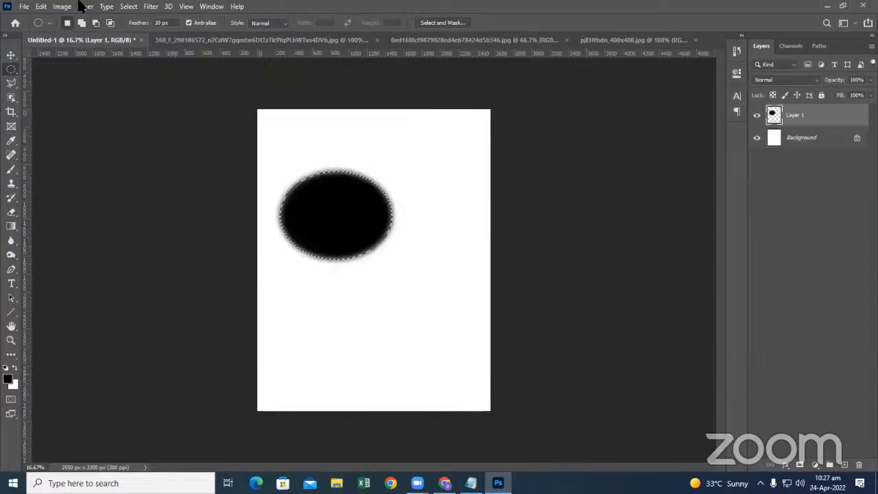
pyautogui.doubleClick(160, 23)
pyautogui.write('0')
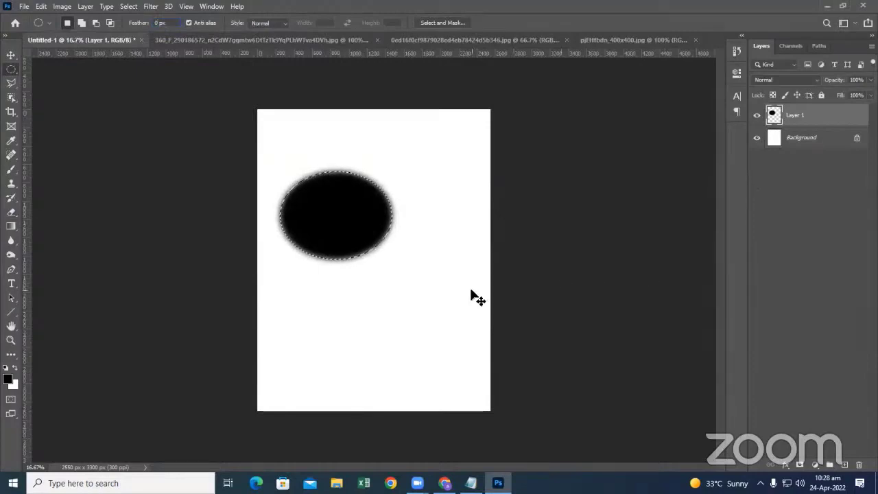
pyautogui.hotkey('ctrl', 'd')
# Step: Delete the soft ellipse layer and fill a crisp black ellipse on a fresh layer
pyautogui.press('Delete')
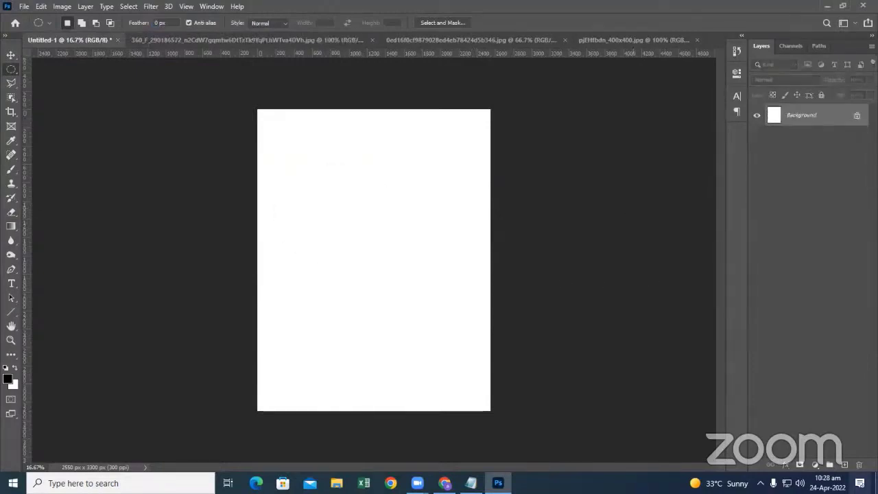
pyautogui.click(844, 465)
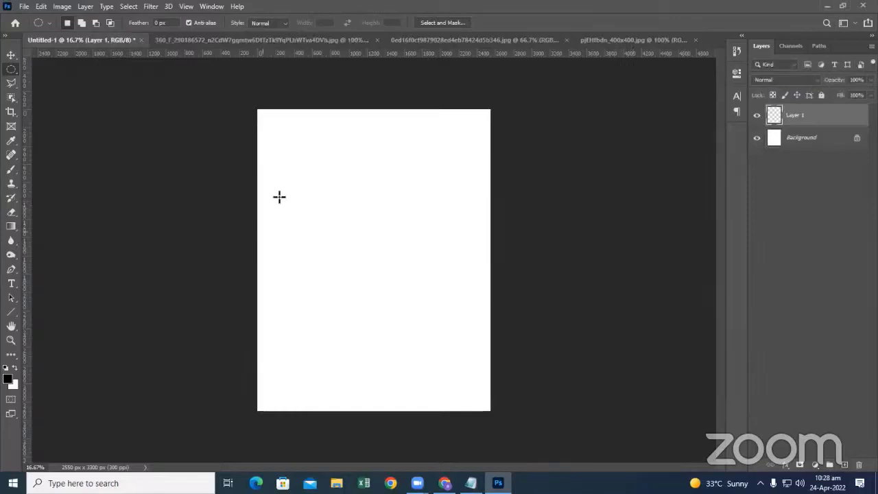
pyautogui.moveTo(278, 196); pyautogui.dragTo(391, 276)
pyautogui.hotkey('alt', 'BackSpace')
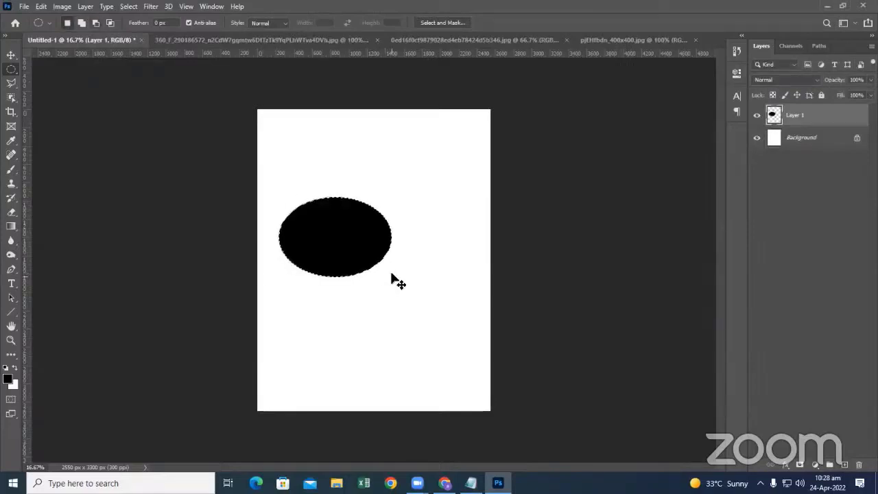
pyautogui.hotkey('ctrl', 'd')
pyautogui.click(11, 211)
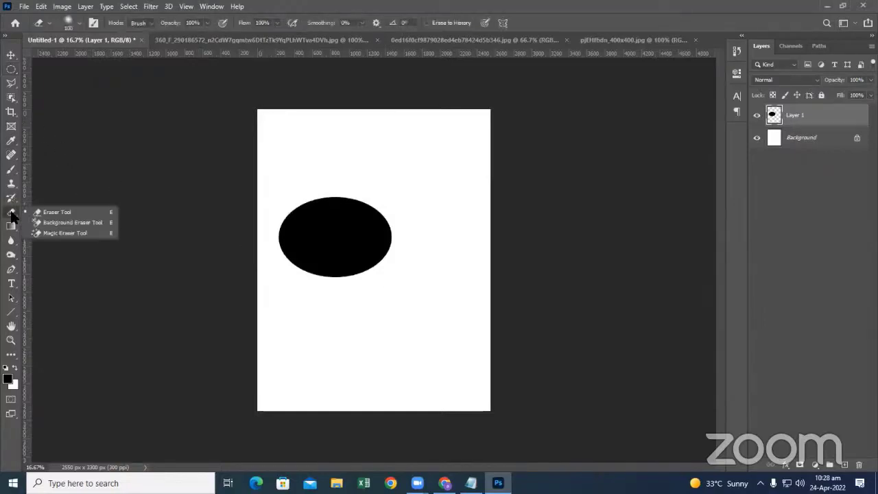
# Step: Keep the standard Eraser, test its brush size with the bracket keys, and browse brush presets
pyautogui.click(59, 212)
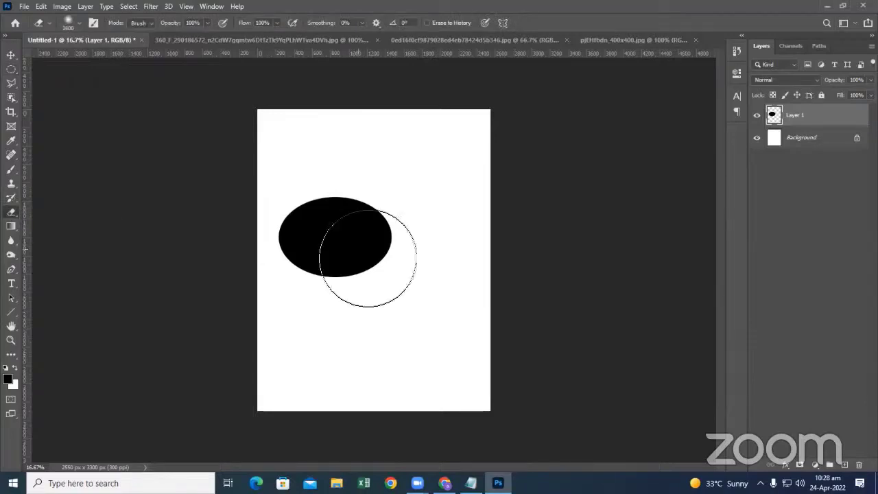
pyautogui.press(']')
pyautogui.press(']')
pyautogui.press(']')
pyautogui.press('[')
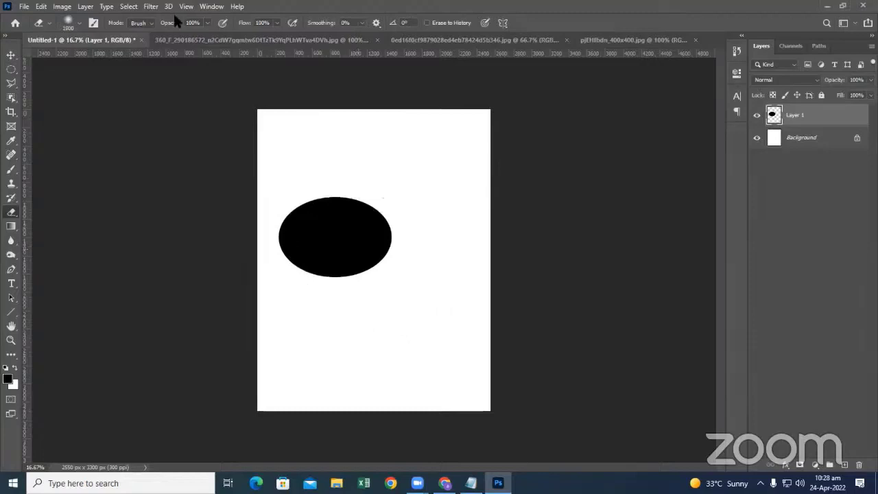
pyautogui.click(76, 22)
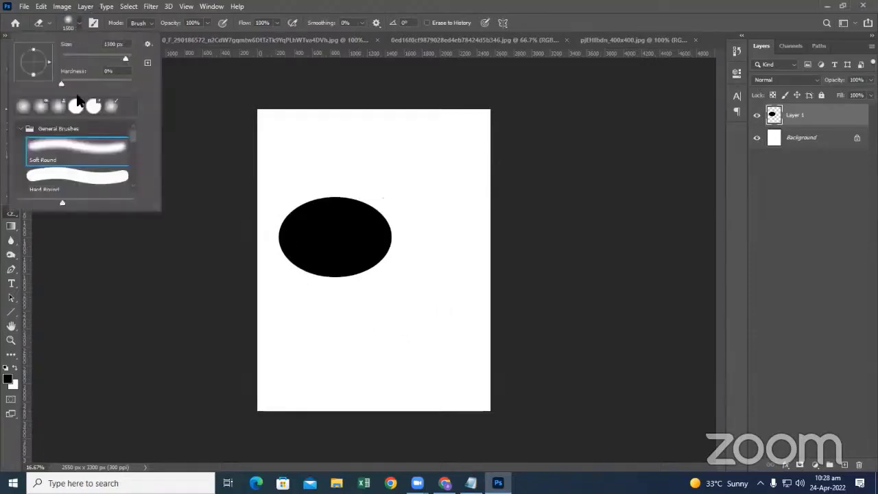
pyautogui.scroll(-1, 57, 135)
pyautogui.scroll(-2, 57, 135)
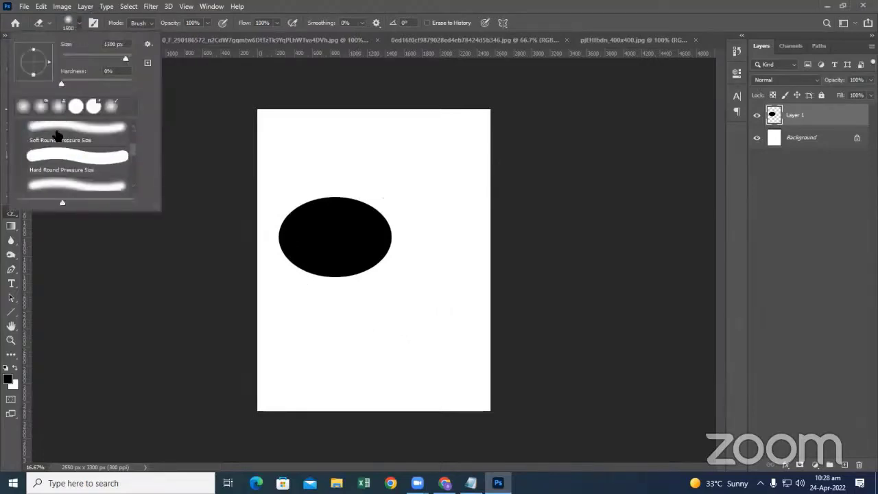
pyautogui.scroll(2, 57, 136)
pyautogui.scroll(1, 57, 136)
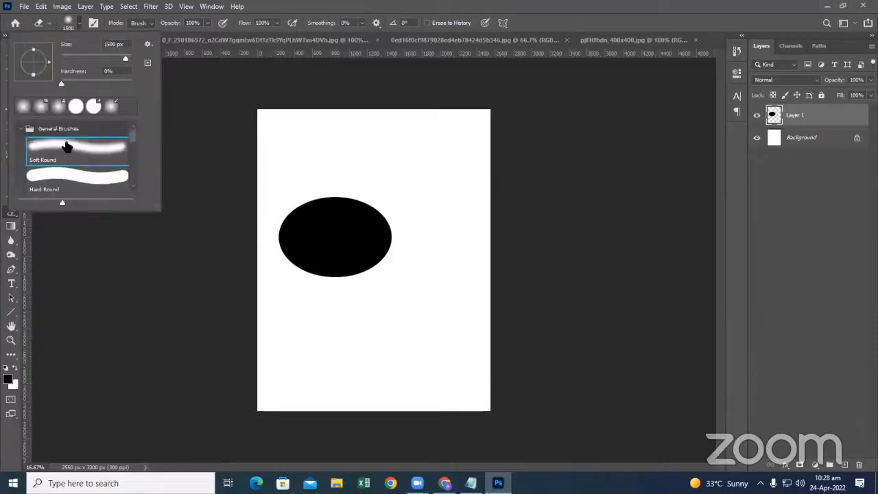
pyautogui.scroll(-1, 38, 185)
# Step: Try the Hard Round and Soft Round Pressure Size presets and reduce the brush size
pyautogui.click(43, 157)
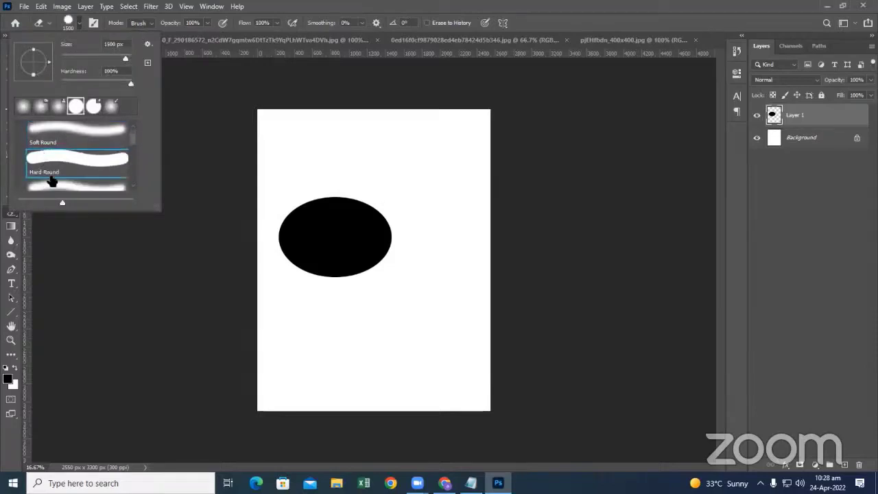
pyautogui.scroll(-1, 55, 180)
pyautogui.click(51, 159)
pyautogui.scroll(-1, 51, 161)
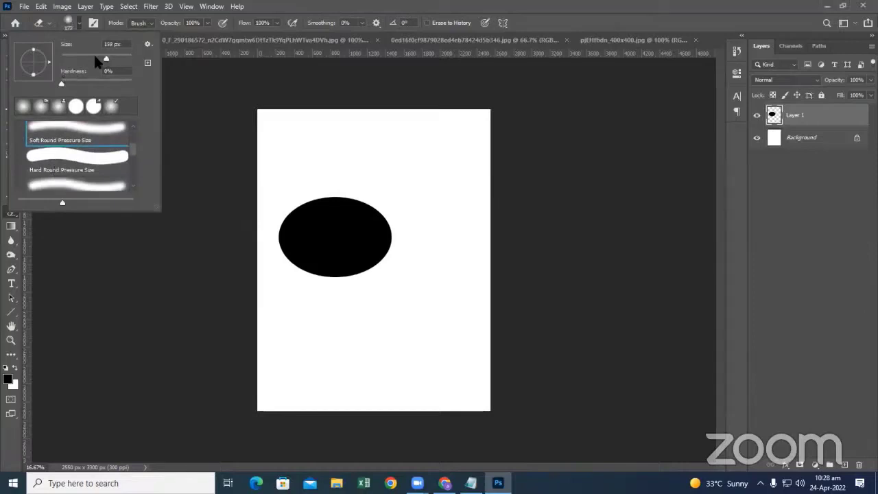
pyautogui.moveTo(96, 58)
pyautogui.mouseDown()
pyautogui.moveTo(70, 58)
pyautogui.moveTo(58, 82)
pyautogui.moveTo(87, 85)
pyautogui.moveTo(78, 85)
pyautogui.mouseUp()
pyautogui.scroll(-3, 51, 139)
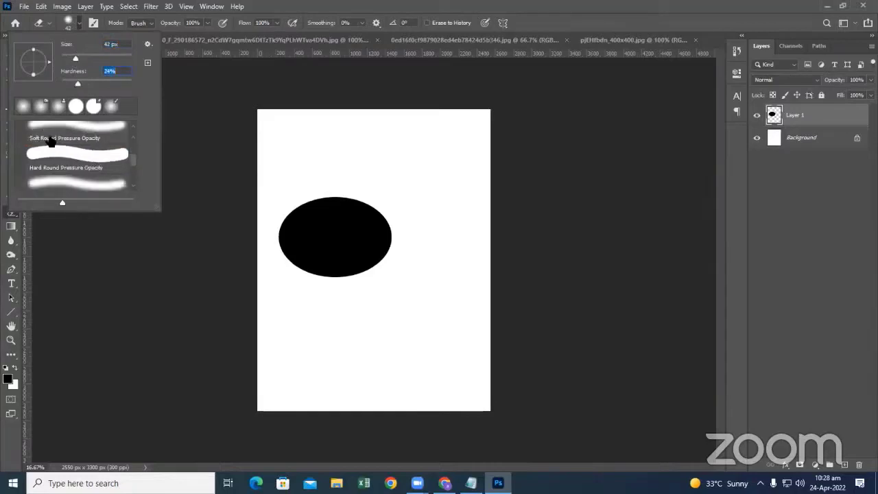
pyautogui.scroll(-3, 51, 140)
# Step: Try Kyle's Impressionist Blender 1 from Wet Media Brushes and browse the Special Effects Brushes
pyautogui.click(22, 168)
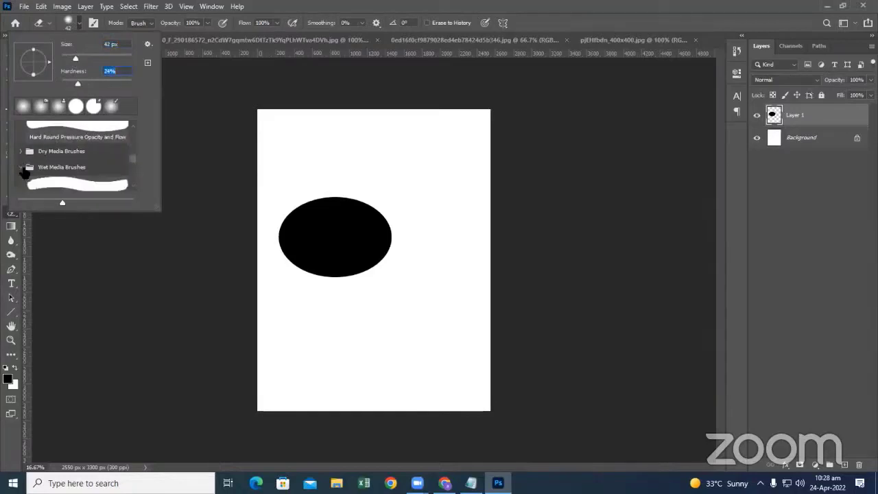
pyautogui.scroll(-1, 30, 176)
pyautogui.scroll(-1, 29, 175)
pyautogui.scroll(-1, 29, 175)
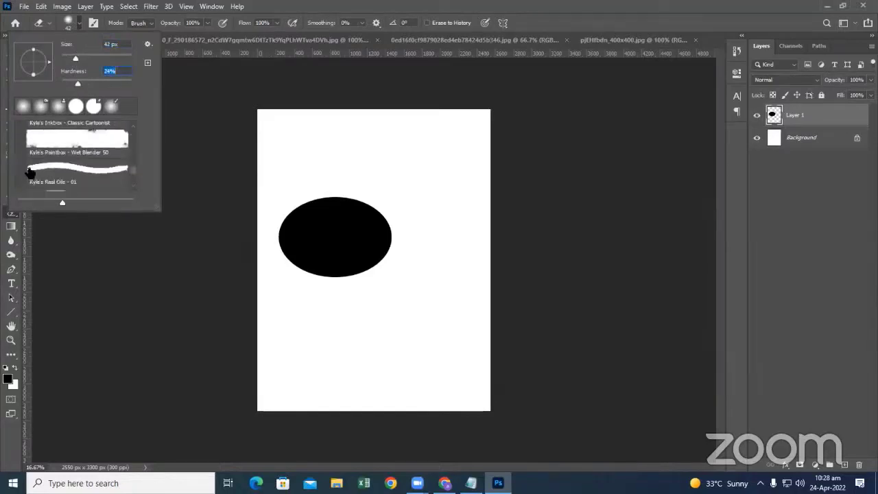
pyautogui.scroll(-1, 31, 176)
pyautogui.click(48, 177)
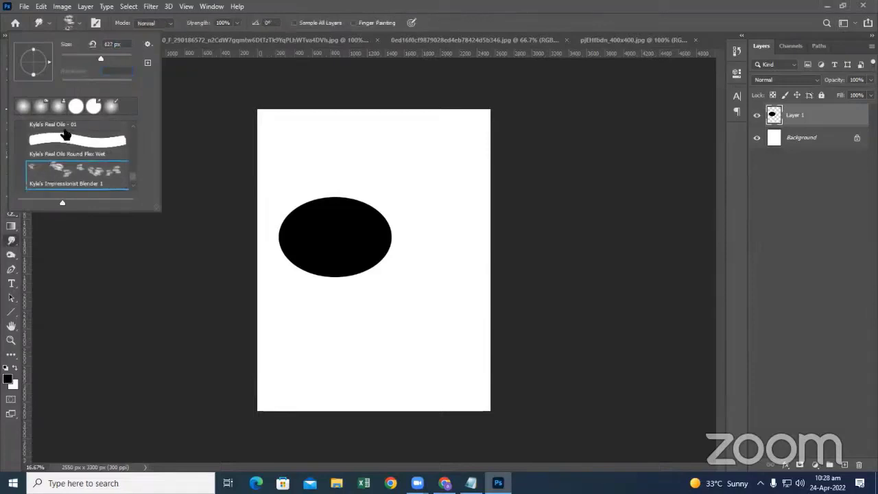
pyautogui.scroll(-1, 60, 166)
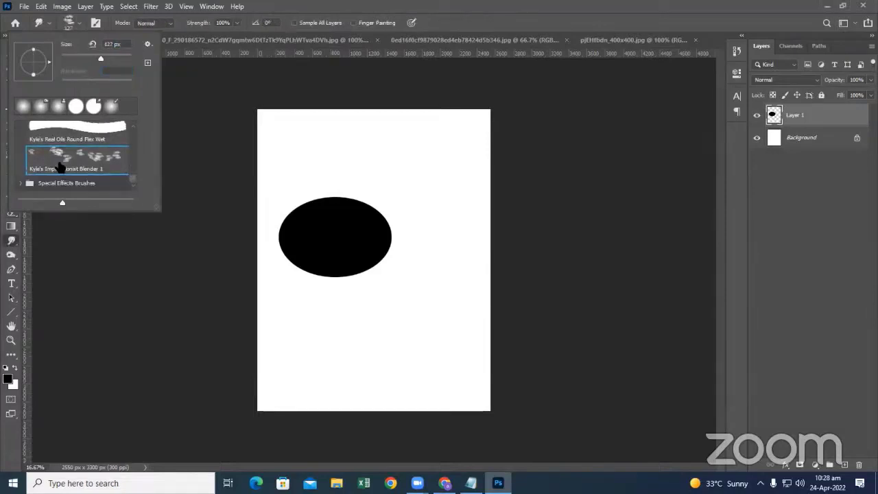
pyautogui.click(23, 183)
pyautogui.scroll(-1, 55, 184)
pyautogui.scroll(-1, 55, 176)
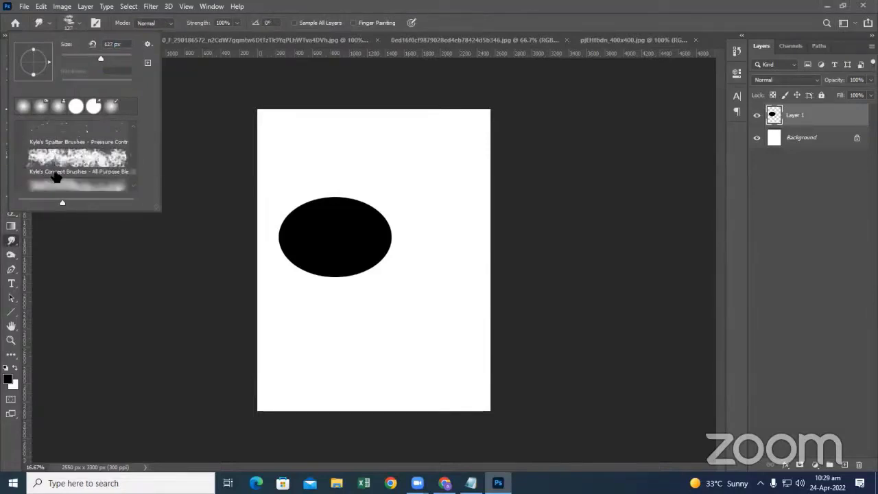
pyautogui.scroll(-1, 55, 177)
pyautogui.scroll(-1, 56, 178)
pyautogui.scroll(-1, 56, 177)
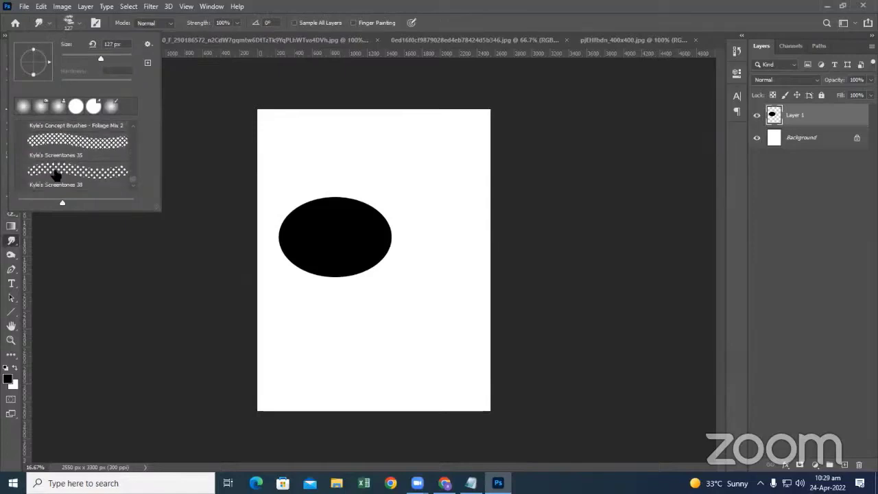
pyautogui.scroll(-3, 68, 155)
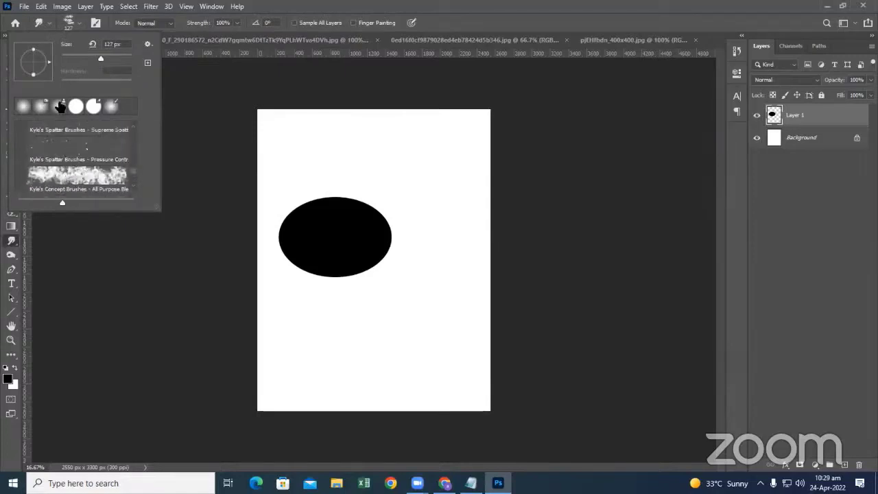
# Step: Switch to the Clone Stamp and raise its opacity to 100%
pyautogui.press('s')
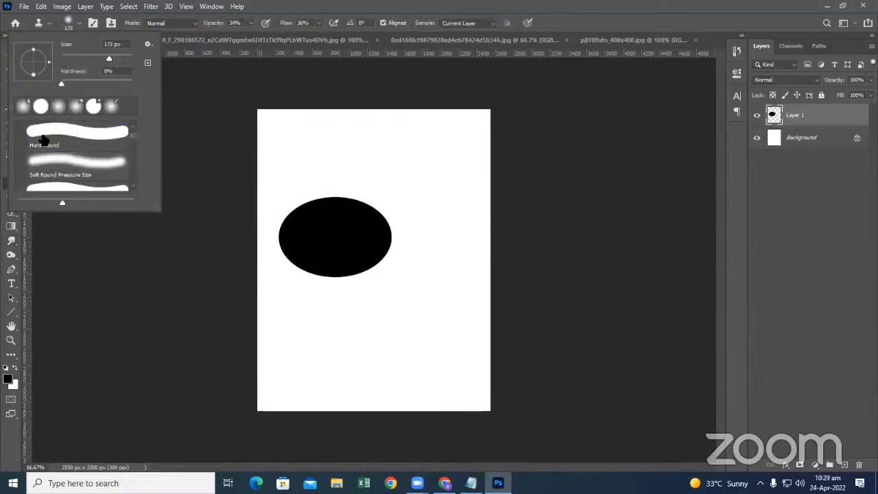
pyautogui.press('Escape')
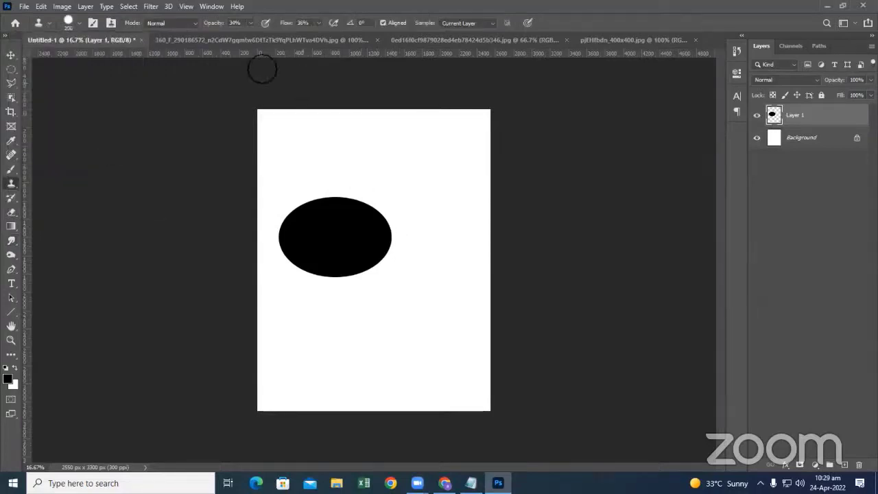
pyautogui.click(251, 23)
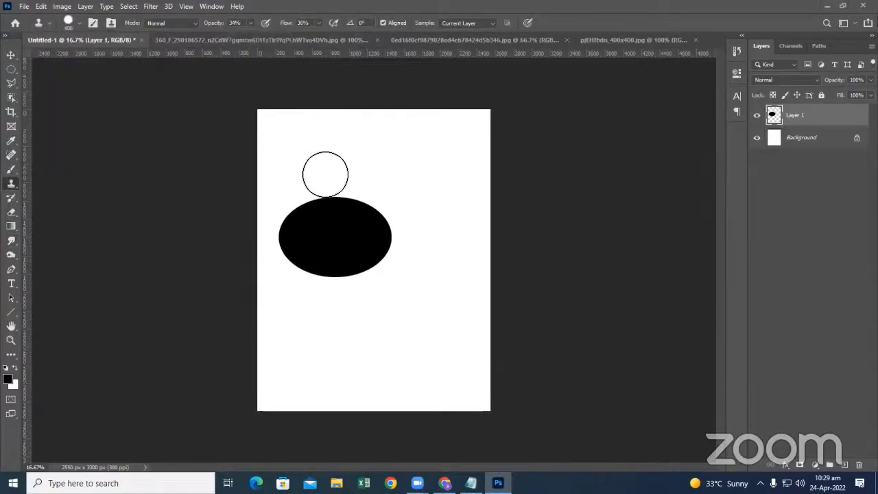
pyautogui.moveTo(251, 34)
pyautogui.mouseDown()
pyautogui.moveTo(301, 48)
pyautogui.moveTo(330, 40)
pyautogui.mouseUp()
pyautogui.click(319, 23)
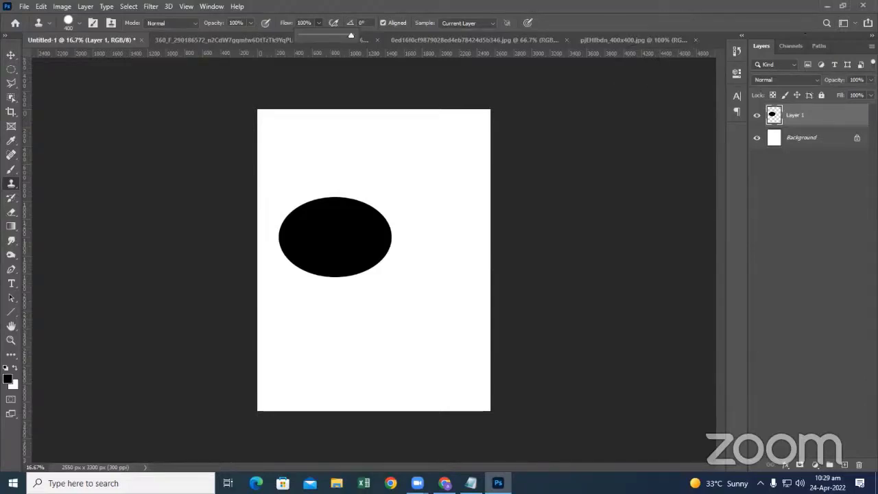
# Step: Attempt cloning, dismiss the missing-source errors, and return to the plain Eraser Tool
pyautogui.click(401, 246)
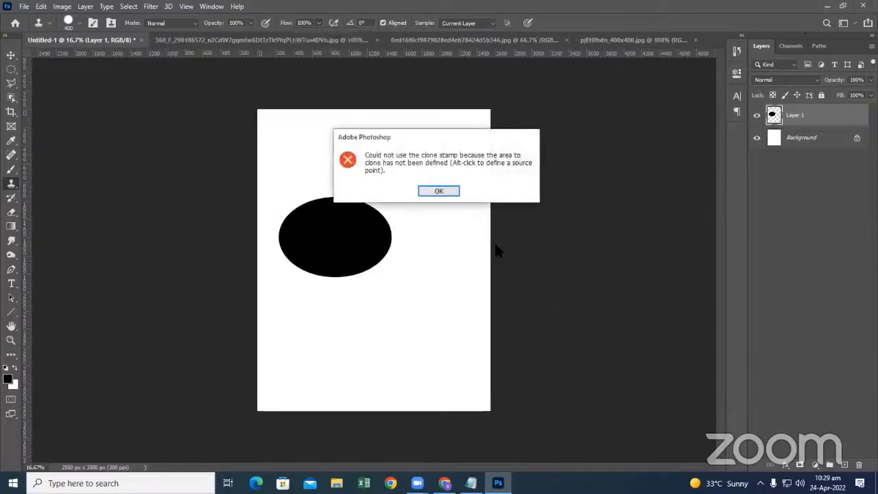
pyautogui.click(442, 191)
pyautogui.click(402, 244)
pyautogui.click(443, 191)
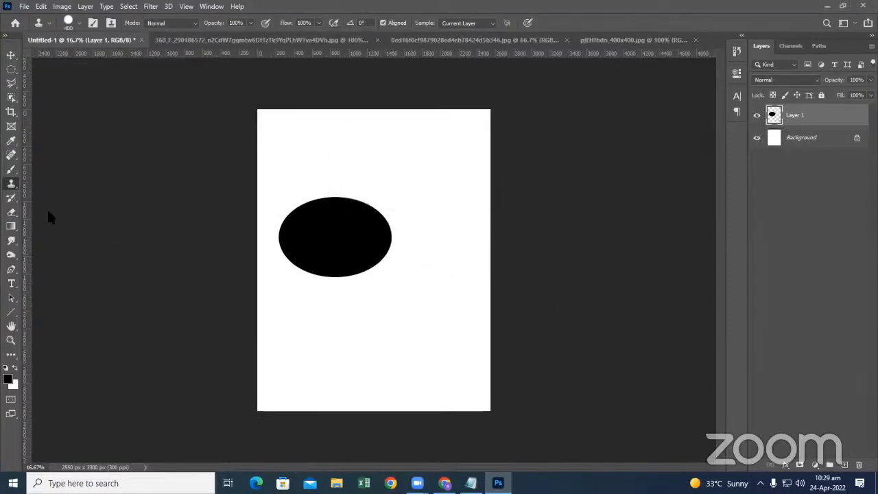
pyautogui.rightClick(11, 185)
pyautogui.click(11, 213)
pyautogui.rightClick(11, 212)
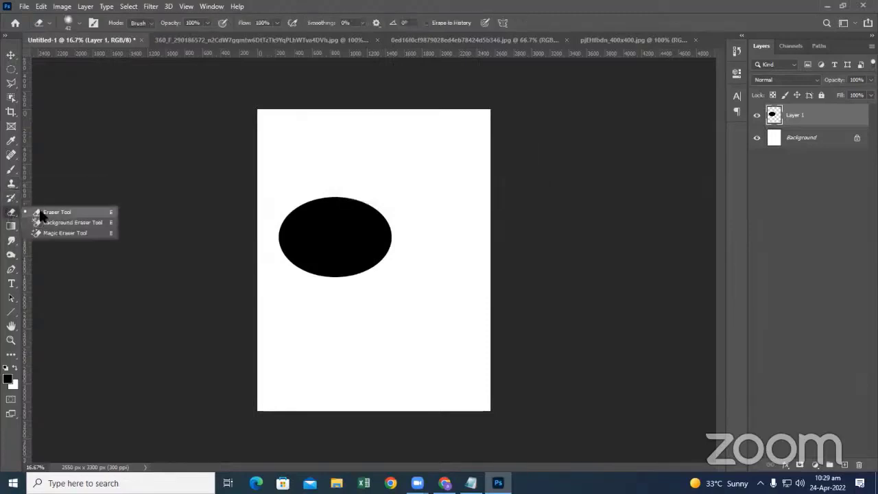
pyautogui.click(61, 209)
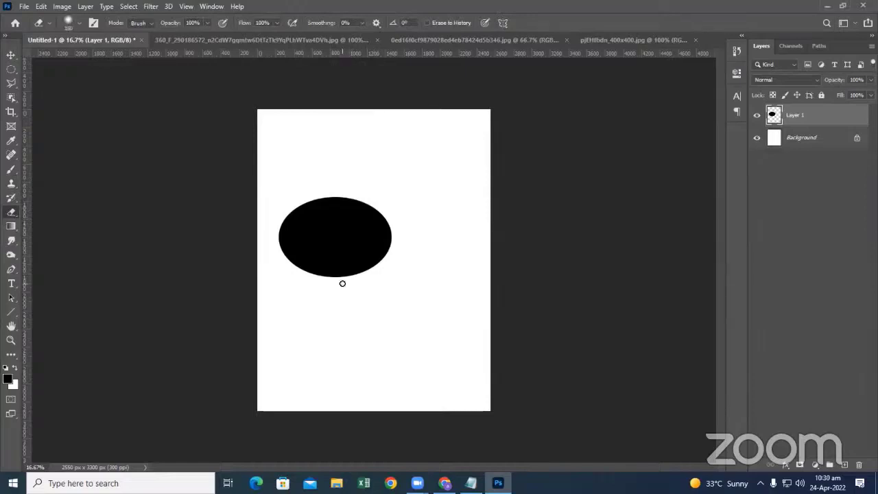
# Step: Enlarge the eraser, try a soft erase on the ellipse's lower right, then undo it
pyautogui.press(']')
pyautogui.press(']')
pyautogui.press(']')
pyautogui.moveTo(363, 264); pyautogui.dragTo(370, 273)
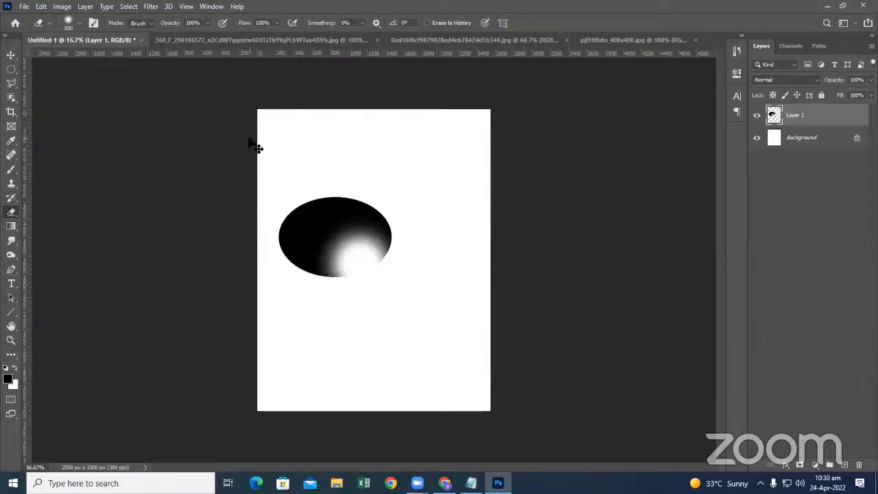
pyautogui.hotkey('ctrl', 'z')
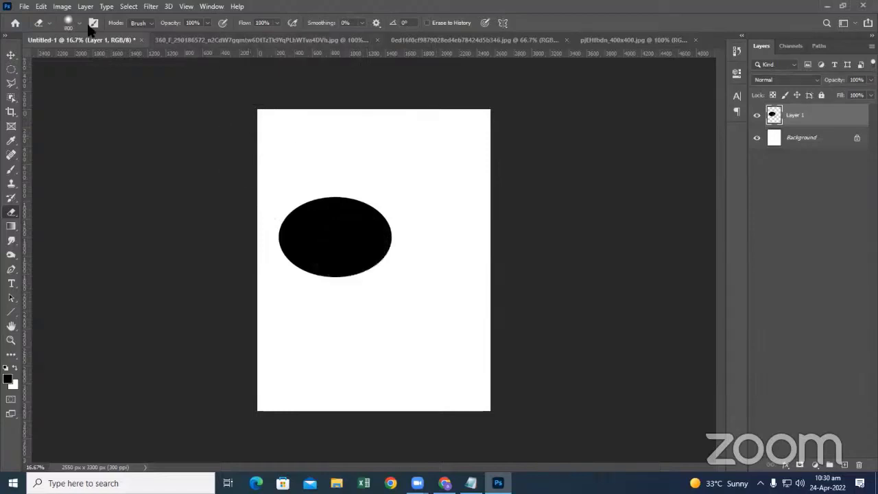
# Step: With a Hard Round eraser, cut curved notches into the ellipse's right side and punch a central hole
pyautogui.click(69, 24)
pyautogui.click(59, 143)
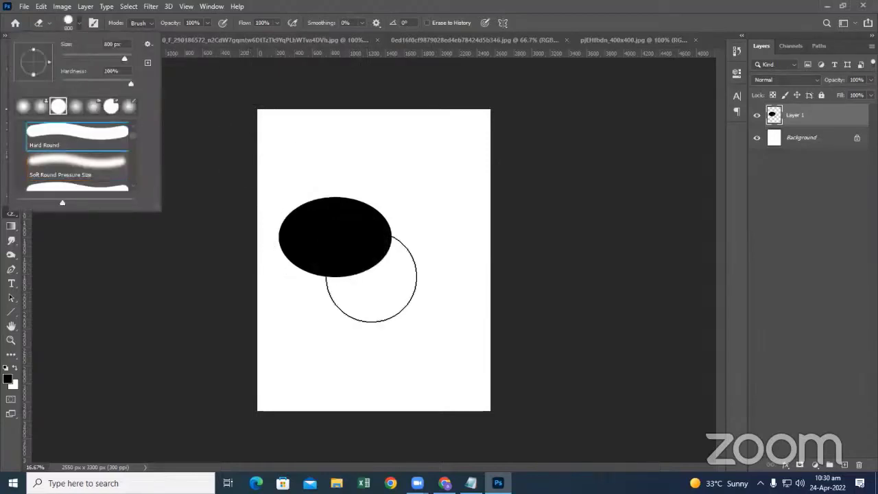
pyautogui.moveTo(388, 281); pyautogui.dragTo(470, 304)
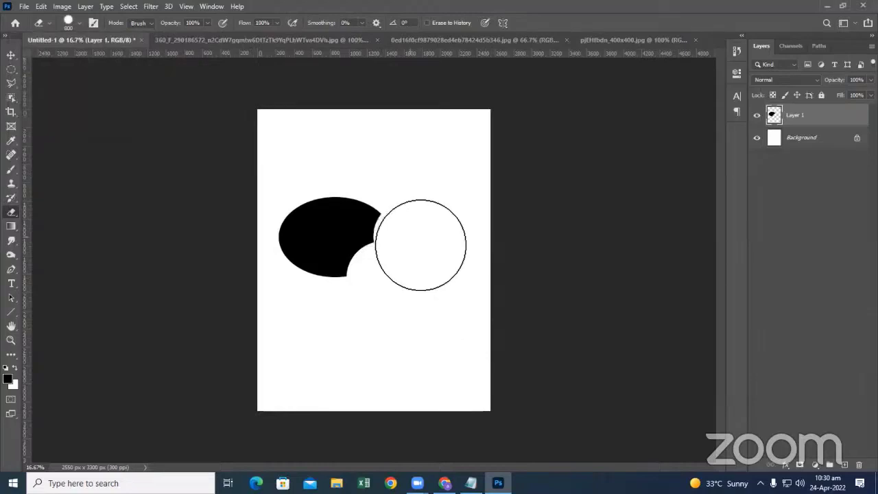
pyautogui.click(392, 209)
pyautogui.press('[')
pyautogui.press('[')
pyautogui.press('[')
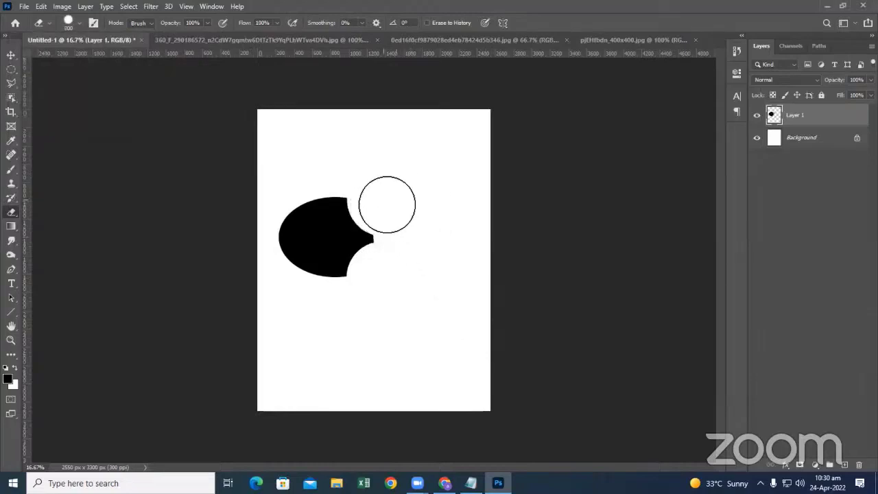
pyautogui.press('[')
pyautogui.click(325, 236)
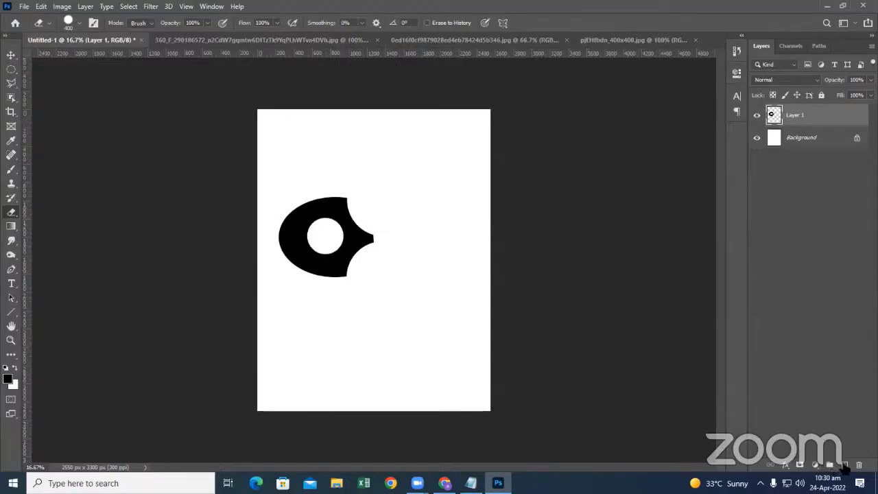
# Step: Add Layer 2 beneath Layer 1 and fill it solid orange, undoing a test erase on it
pyautogui.click(844, 466)
pyautogui.moveTo(802, 144); pyautogui.dragTo(803, 147)
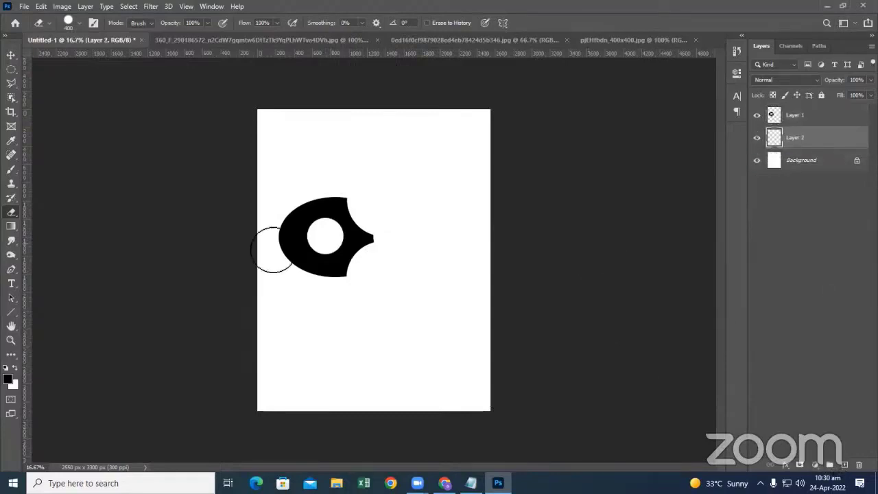
pyautogui.click(7, 379)
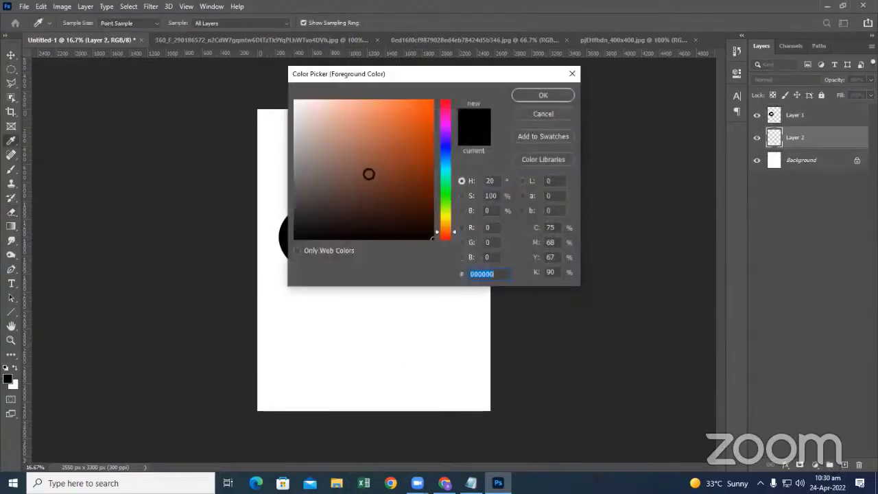
pyautogui.click(430, 110)
pyautogui.click(544, 95)
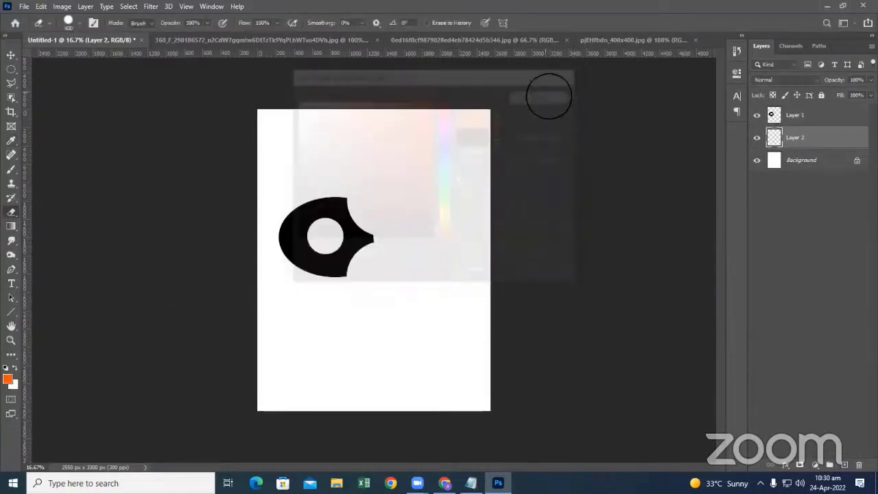
pyautogui.hotkey('alt', 'BackSpace')
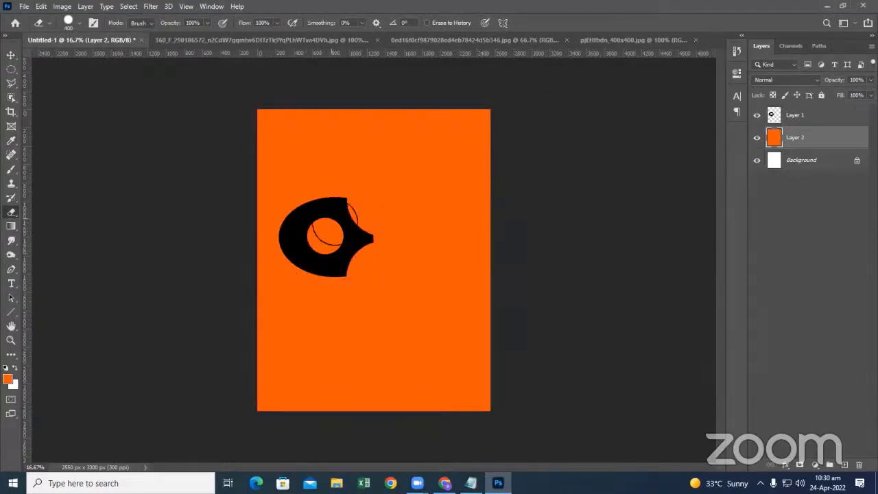
pyautogui.click(285, 263)
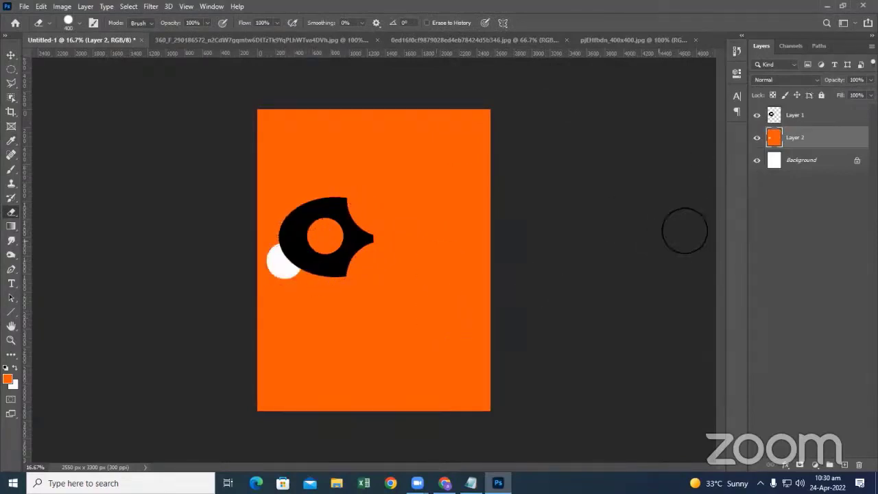
pyautogui.hotkey('ctrl', 'z')
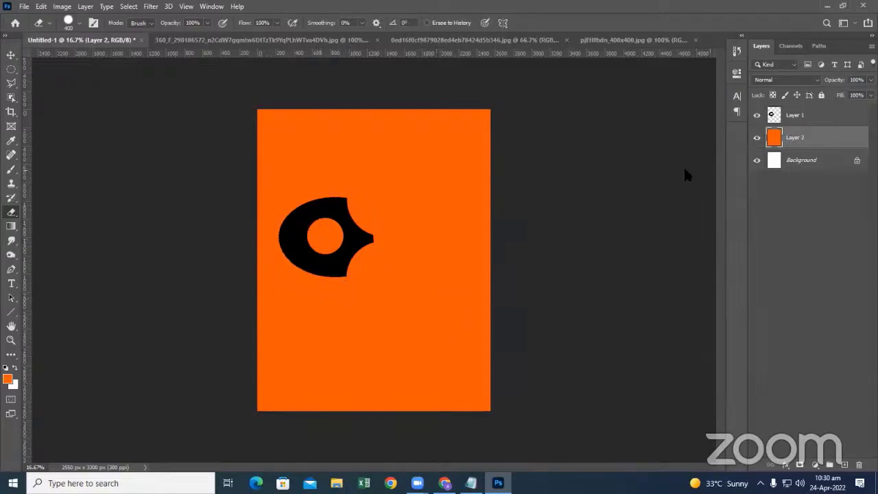
# Step: On Layer 1, set up a Soft Round eraser with Opacity 41% and Flow 63%
pyautogui.click(795, 117)
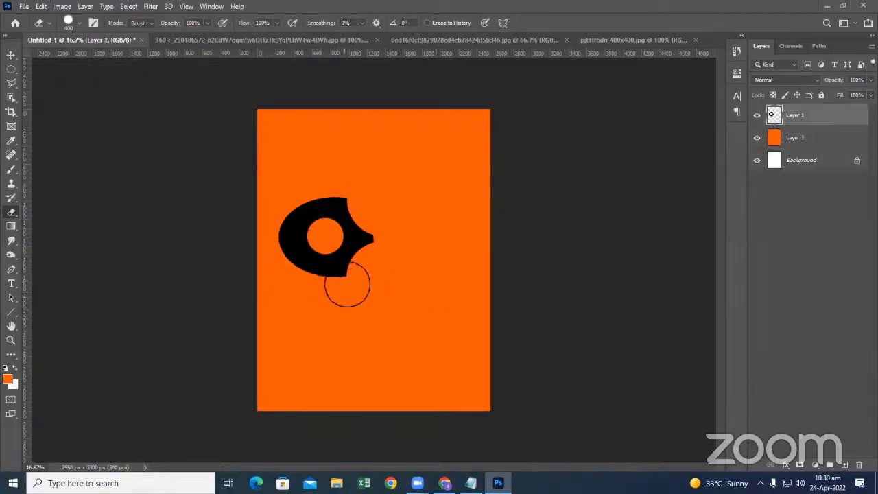
pyautogui.click(76, 27)
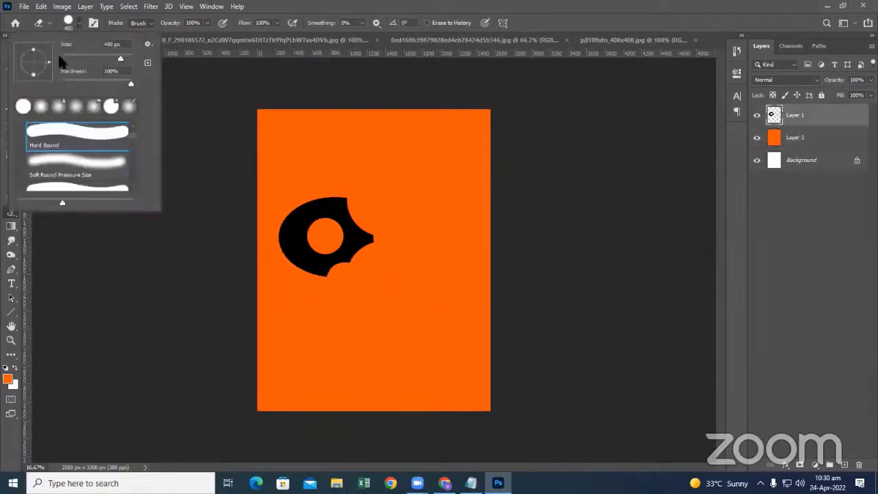
pyautogui.doubleClick(61, 164)
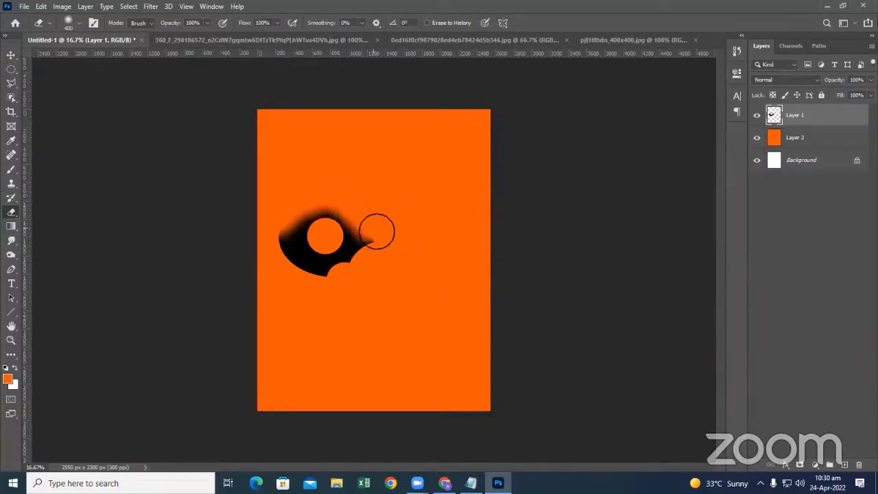
pyautogui.click(277, 21)
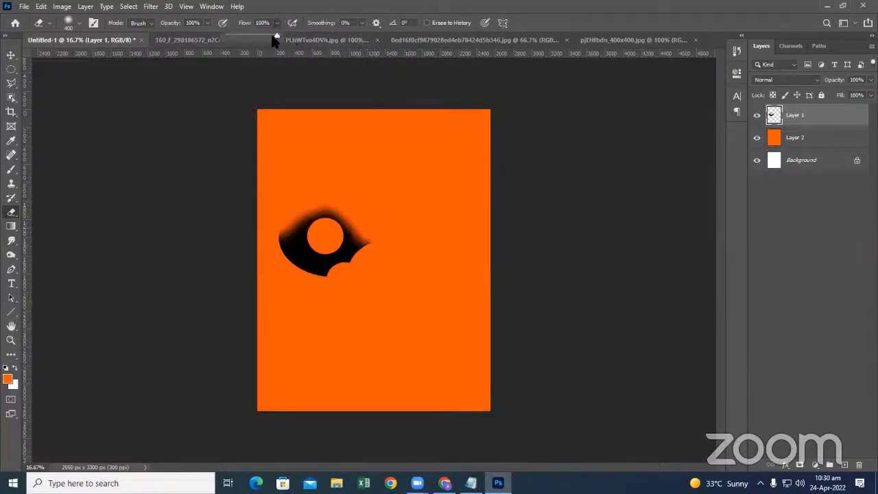
pyautogui.click(206, 24)
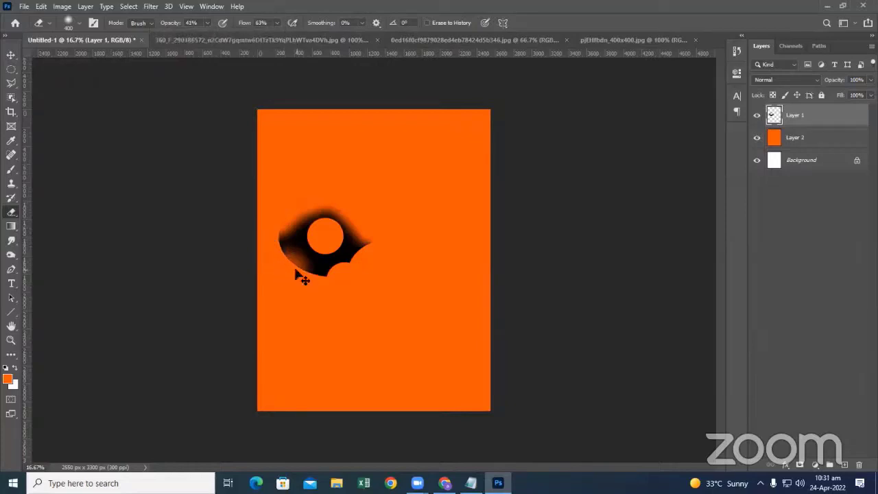
# Step: Zoom in and softly erase the black shape's edges down to a faded dark halo
pyautogui.hotkey('ctrl', '+')
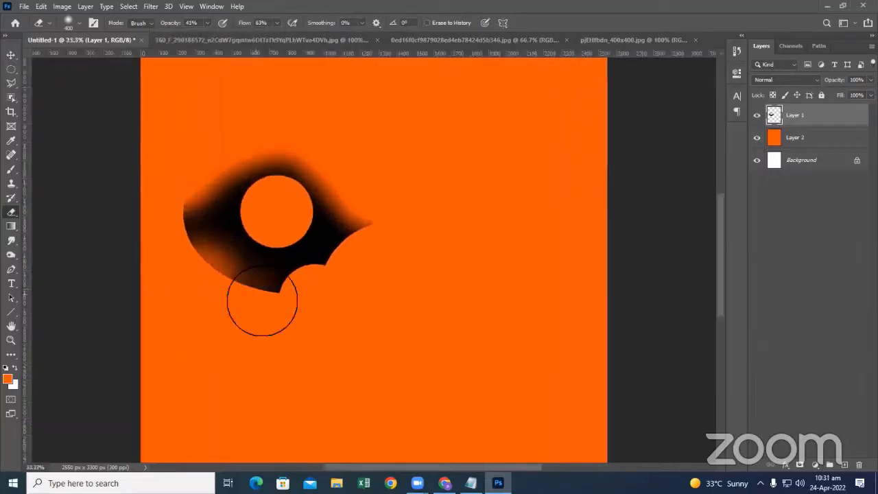
pyautogui.moveTo(262, 300)
pyautogui.mouseDown()
pyautogui.moveTo(245, 300)
pyautogui.moveTo(284, 309)
pyautogui.moveTo(203, 276)
pyautogui.moveTo(185, 243)
pyautogui.moveTo(183, 215)
pyautogui.moveTo(172, 226)
pyautogui.moveTo(172, 211)
pyautogui.moveTo(192, 284)
pyautogui.moveTo(290, 308)
pyautogui.moveTo(217, 290)
pyautogui.moveTo(195, 268)
pyautogui.moveTo(171, 206)
pyautogui.moveTo(300, 308)
pyautogui.moveTo(323, 294)
pyautogui.mouseUp()
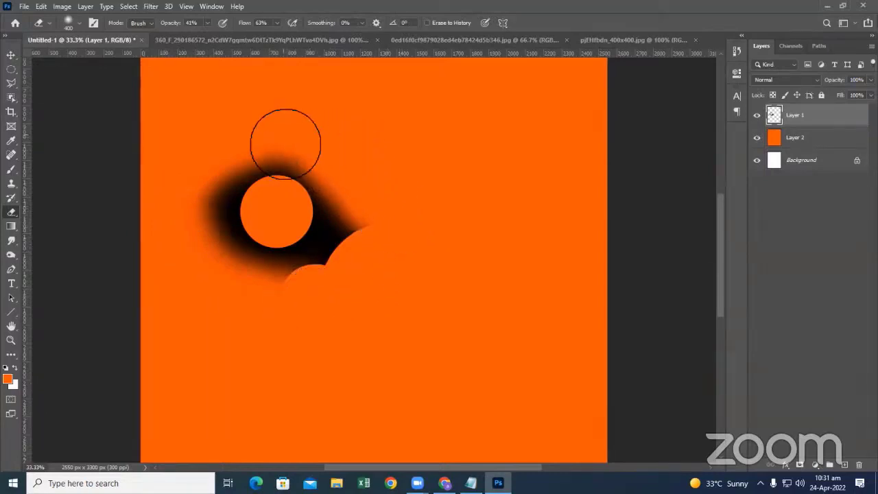
pyautogui.moveTo(196, 199)
pyautogui.mouseDown()
pyautogui.moveTo(196, 216)
pyautogui.moveTo(205, 190)
pyautogui.moveTo(212, 196)
pyautogui.moveTo(206, 245)
pyautogui.moveTo(226, 281)
pyautogui.moveTo(203, 199)
pyautogui.mouseUp()
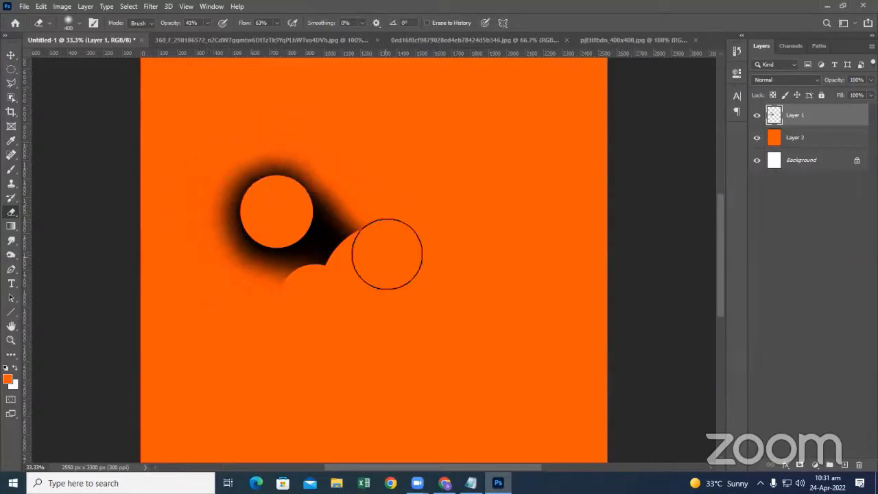
pyautogui.moveTo(386, 254)
pyautogui.mouseDown()
pyautogui.moveTo(368, 237)
pyautogui.moveTo(333, 286)
pyautogui.moveTo(284, 304)
pyautogui.moveTo(337, 290)
pyautogui.moveTo(372, 245)
pyautogui.moveTo(361, 273)
pyautogui.moveTo(302, 293)
pyautogui.moveTo(358, 255)
pyautogui.moveTo(378, 206)
pyautogui.mouseUp()
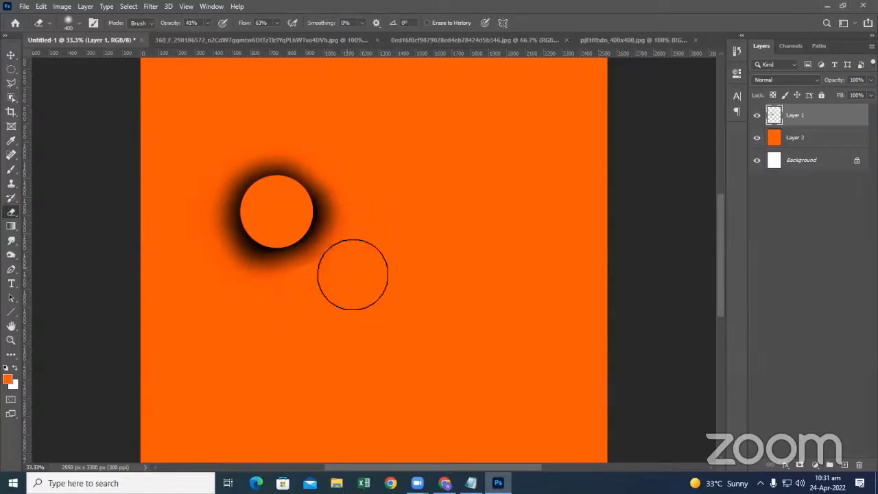
pyautogui.moveTo(296, 295)
pyautogui.mouseDown()
pyautogui.moveTo(224, 273)
pyautogui.moveTo(215, 255)
pyautogui.moveTo(219, 206)
pyautogui.mouseUp()
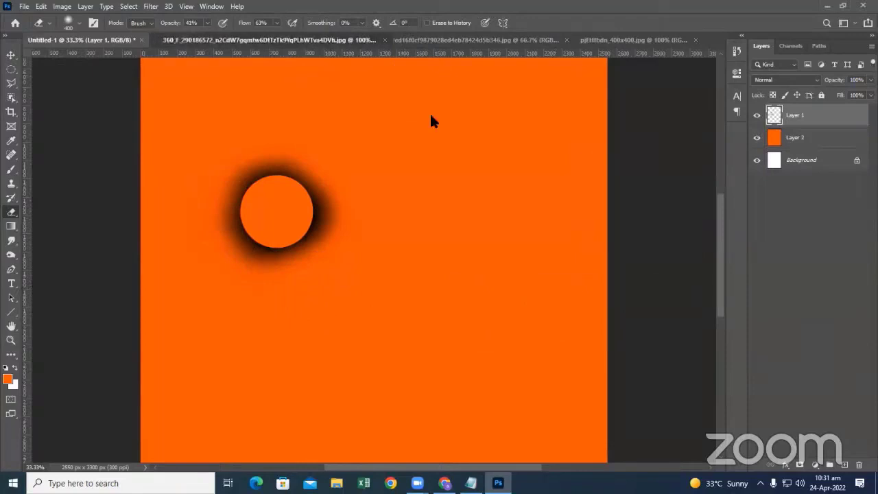
pyautogui.moveTo(431, 120); pyautogui.dragTo(442, 131)
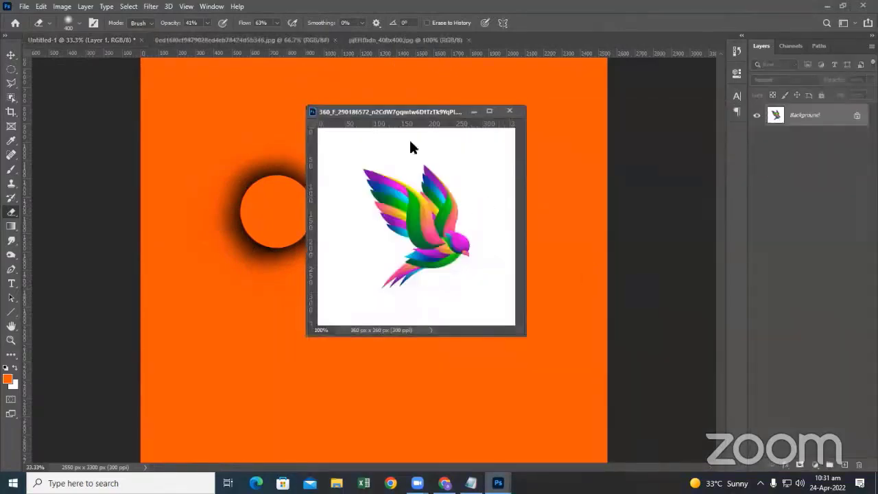
# Step: Dock the bird image back and open the Bugatti car photo as a new document
pyautogui.moveTo(375, 113); pyautogui.dragTo(331, 41)
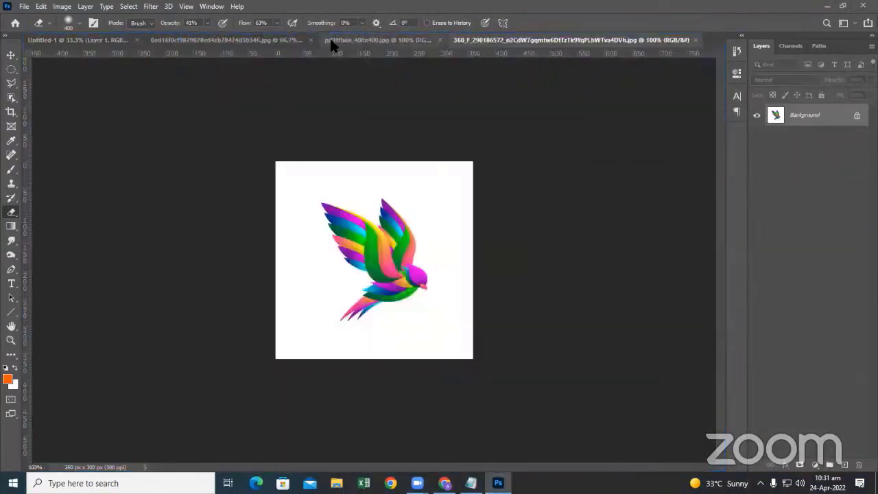
pyautogui.click(24, 7)
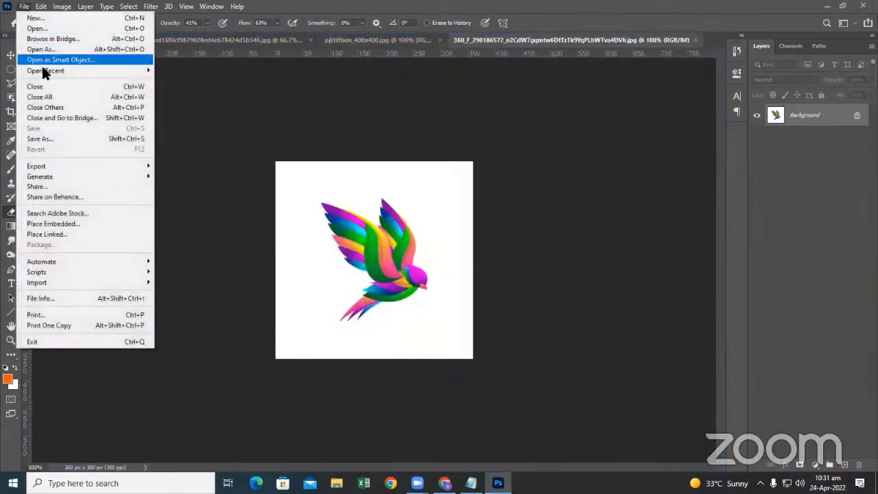
pyautogui.click(31, 27)
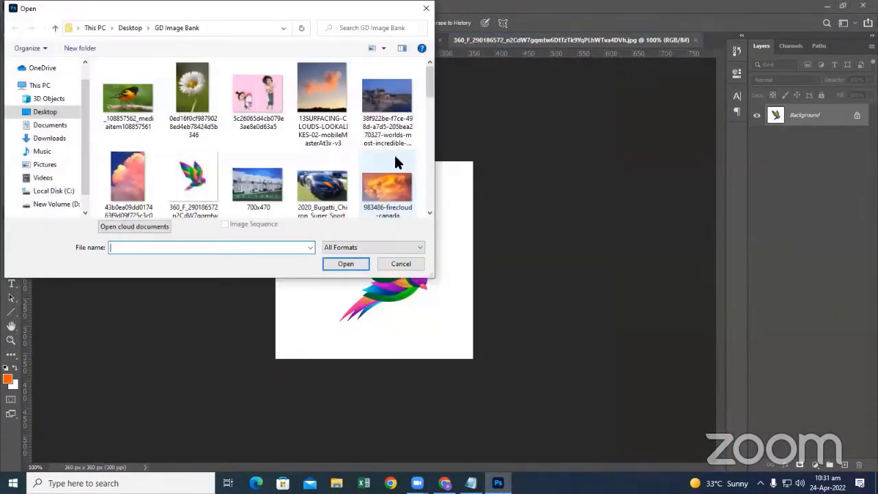
pyautogui.write('v')
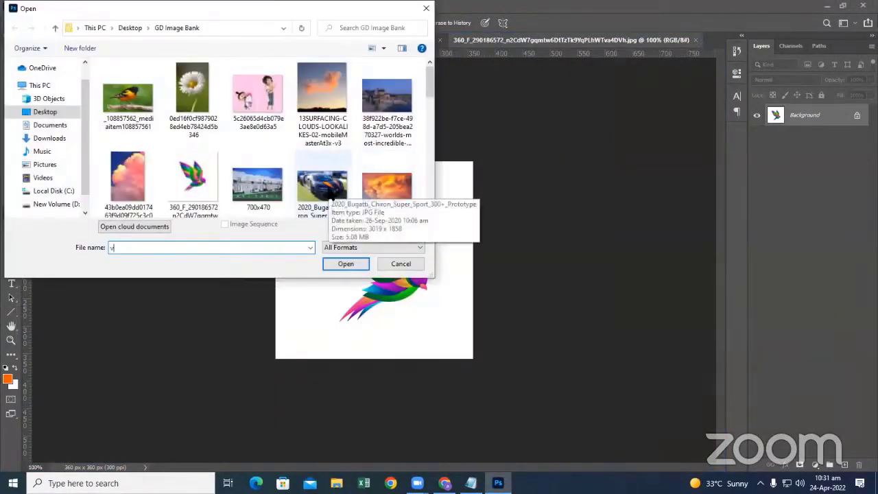
pyautogui.click(327, 197)
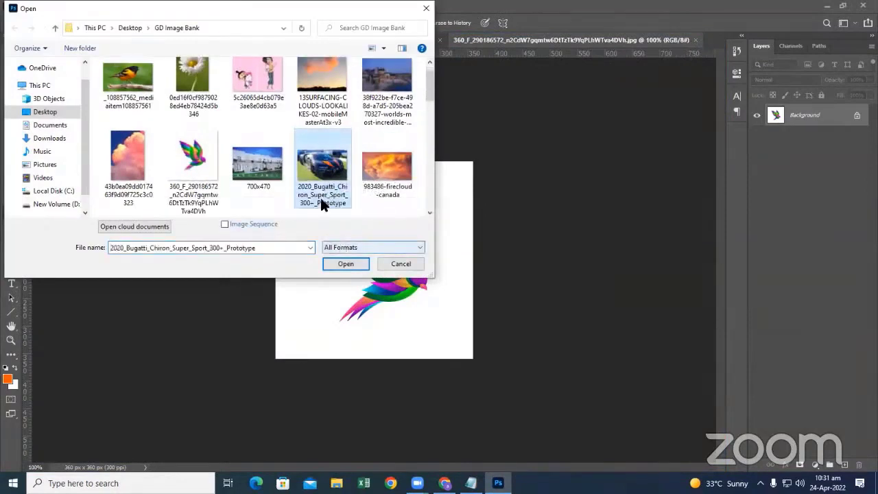
pyautogui.scroll(-2, 322, 199)
pyautogui.scroll(-2, 321, 182)
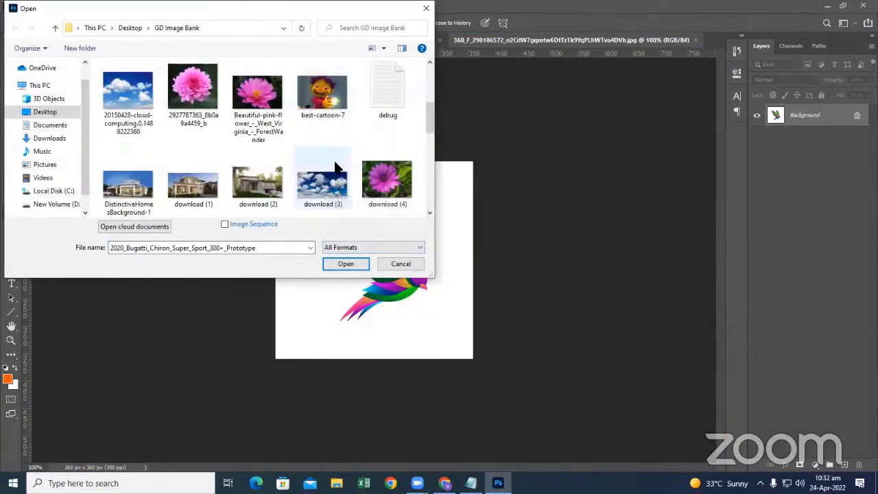
pyautogui.scroll(4, 336, 167)
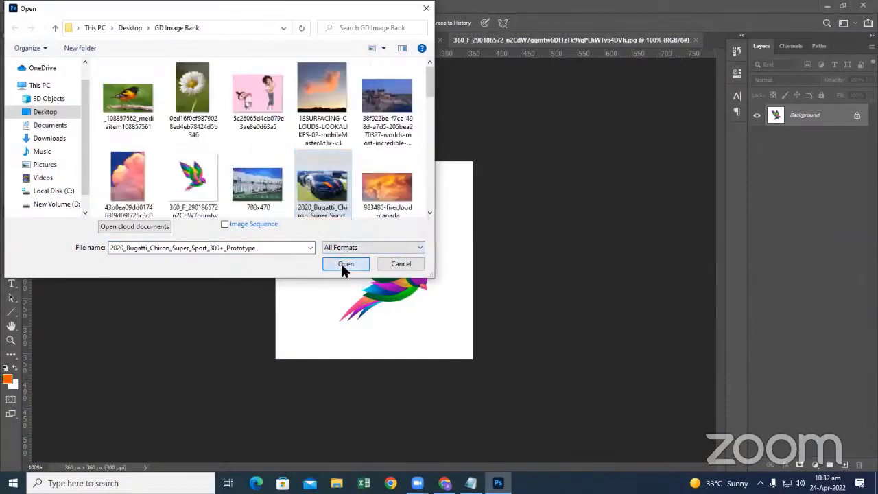
pyautogui.click(344, 264)
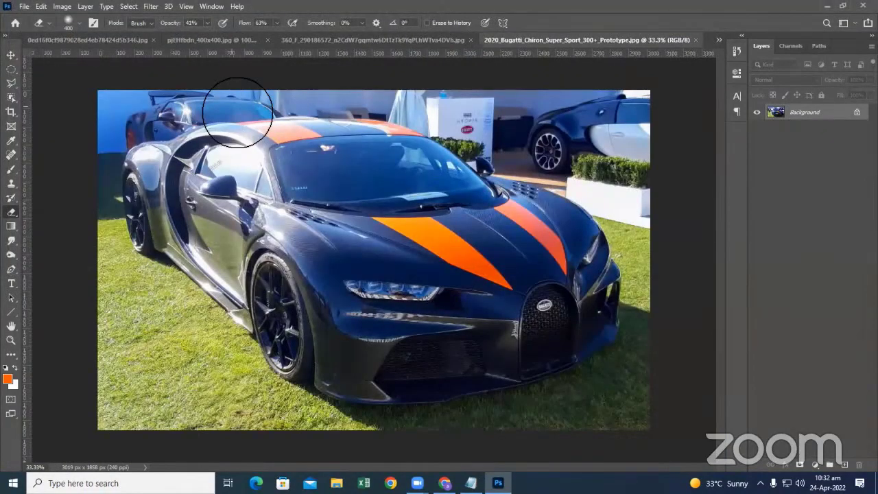
# Step: Drag the Bugatti photo with the Move tool onto the orange Untitled-1 canvas as Layer 3
pyautogui.press('v')
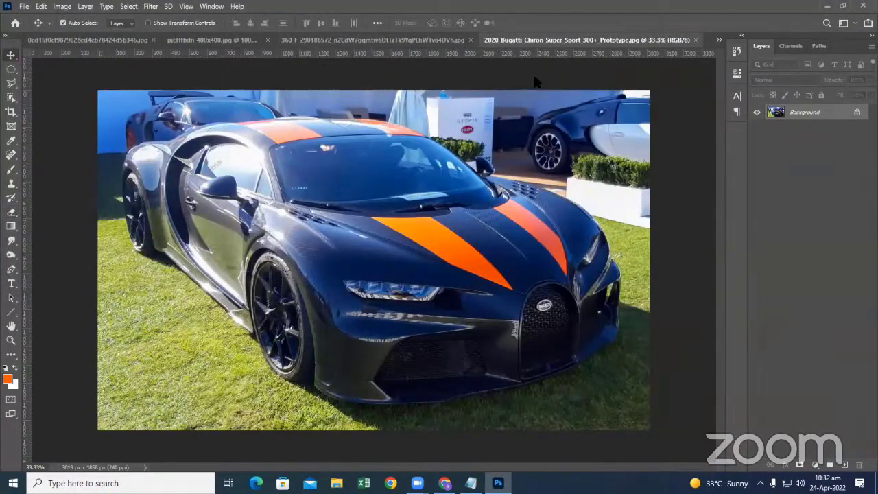
pyautogui.moveTo(535, 39); pyautogui.dragTo(630, 106)
pyautogui.click(68, 41)
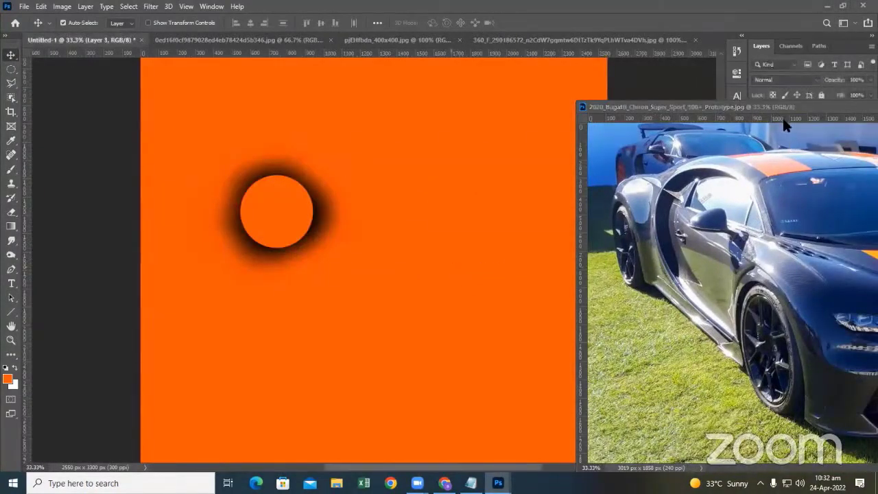
pyautogui.moveTo(784, 123); pyautogui.dragTo(759, 114)
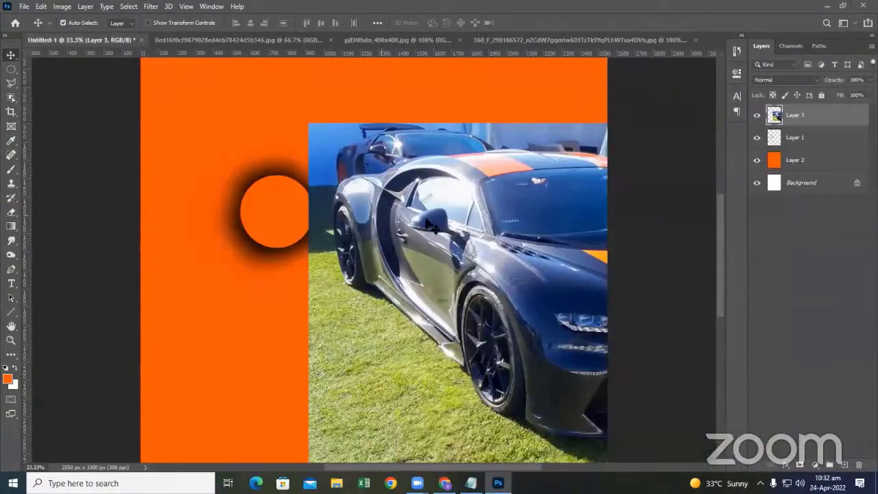
pyautogui.moveTo(280, 230); pyautogui.dragTo(247, 195)
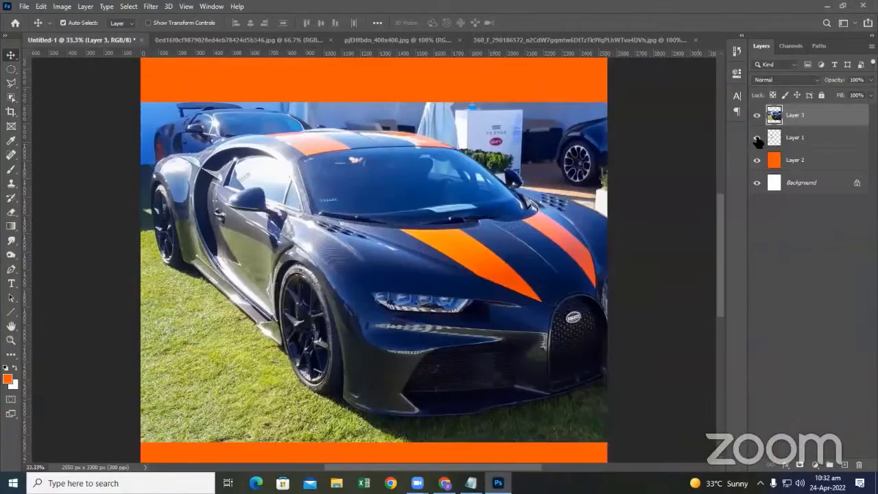
# Step: Scale the car layer to 76.67% and centre it on the orange backdrop
pyautogui.hotkey('ctrl', 't')
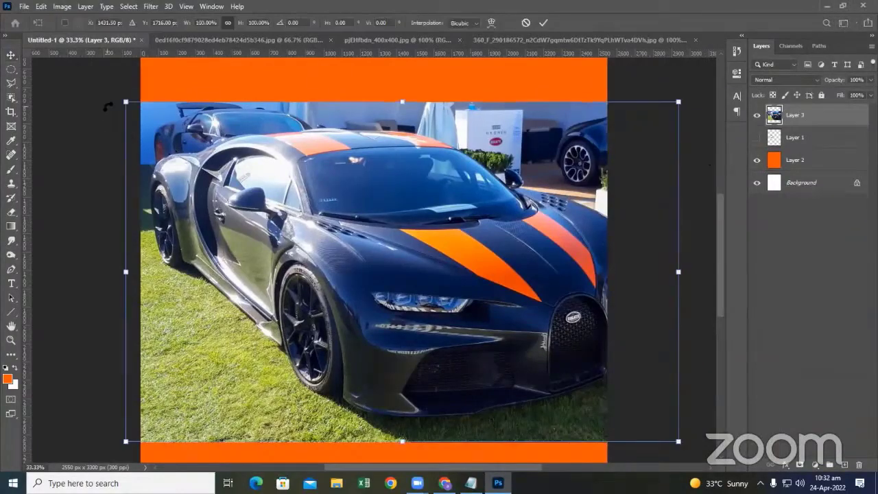
pyautogui.moveTo(127, 102); pyautogui.dragTo(254, 181)
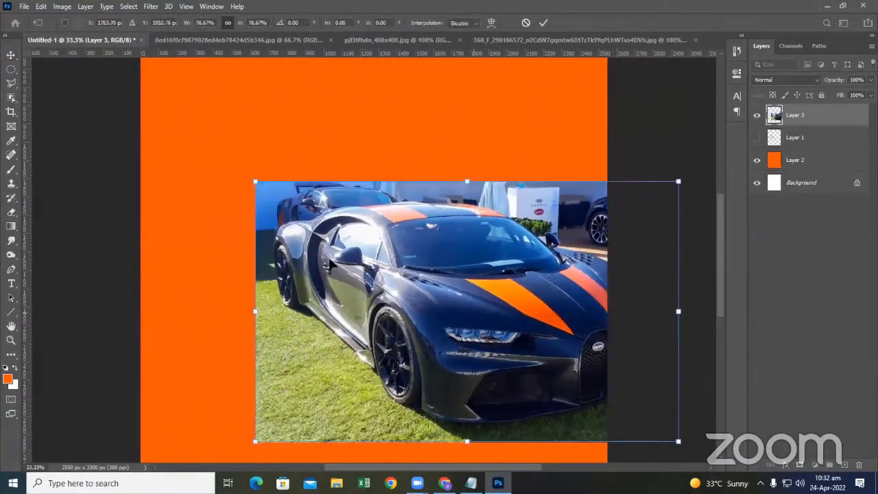
pyautogui.moveTo(521, 326); pyautogui.dragTo(388, 275)
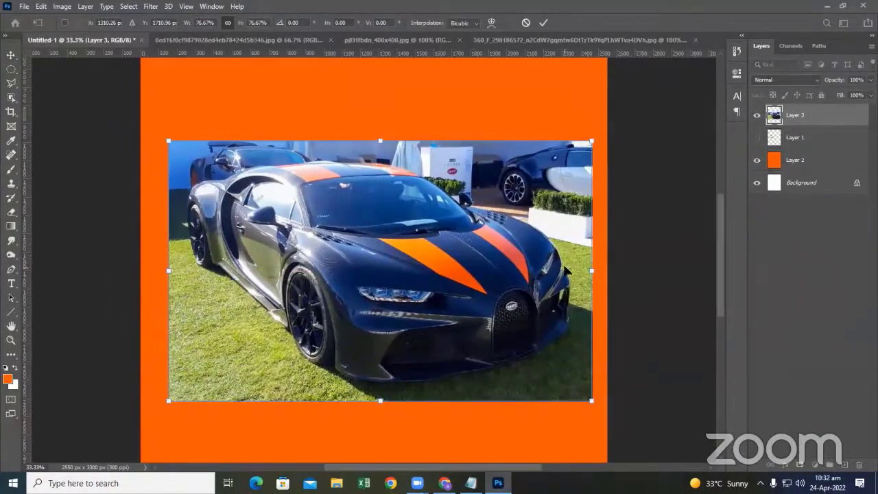
pyautogui.press('Return')
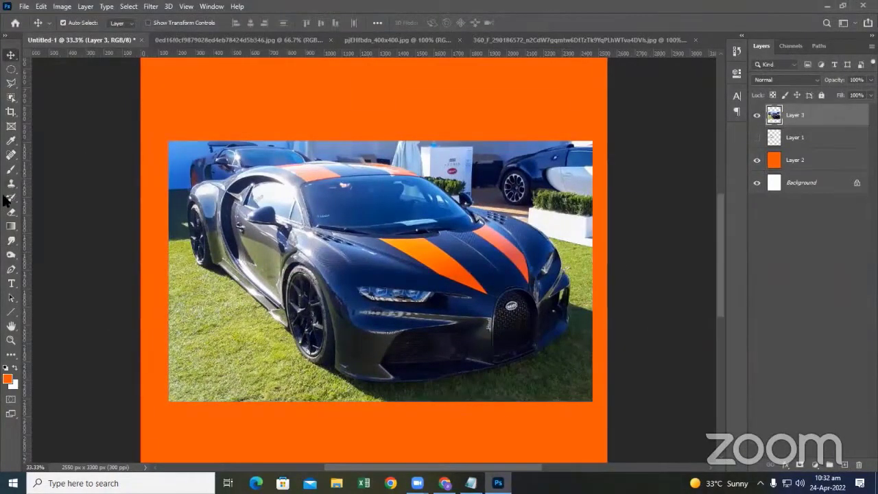
# Step: Soft-erase the car photo's top-left, upper-right and top edges with a 500 px eraser
pyautogui.click(11, 214)
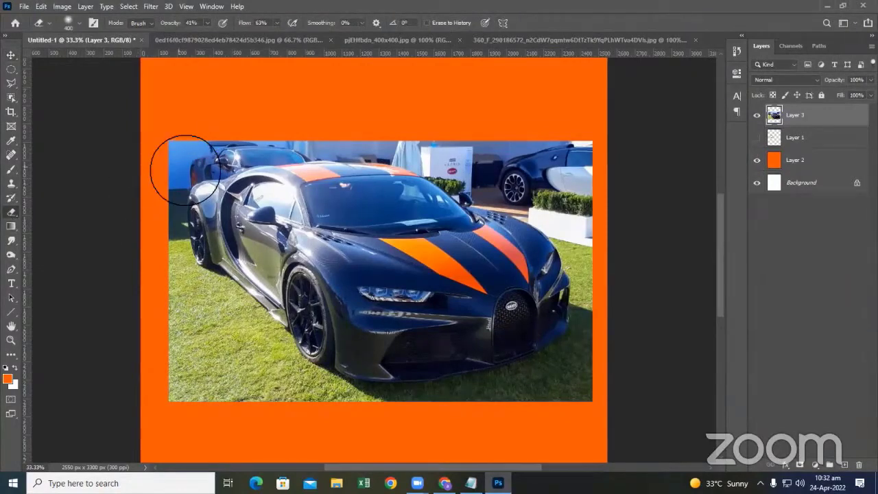
pyautogui.moveTo(182, 151)
pyautogui.mouseDown()
pyautogui.moveTo(534, 150)
pyautogui.moveTo(587, 160)
pyautogui.moveTo(572, 172)
pyautogui.moveTo(568, 196)
pyautogui.moveTo(589, 165)
pyautogui.moveTo(558, 142)
pyautogui.moveTo(608, 229)
pyautogui.moveTo(608, 206)
pyautogui.moveTo(580, 174)
pyautogui.moveTo(529, 146)
pyautogui.moveTo(500, 149)
pyautogui.moveTo(515, 149)
pyautogui.moveTo(527, 171)
pyautogui.mouseUp()
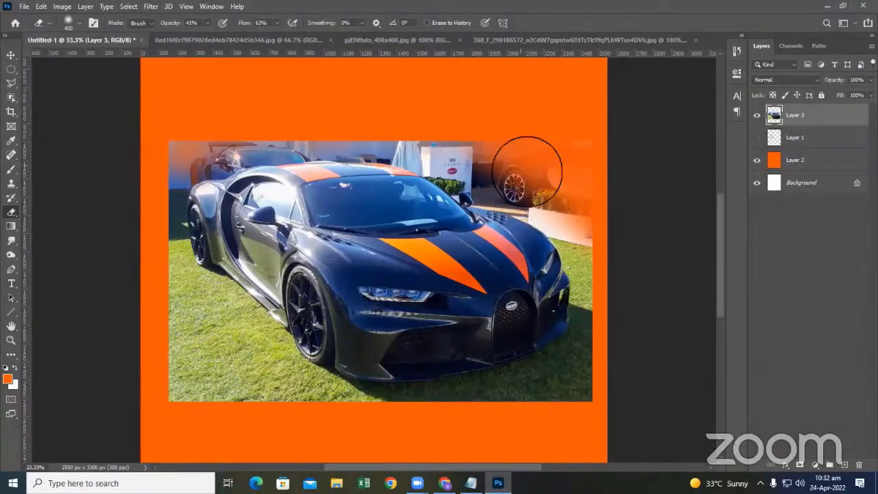
pyautogui.press(']')
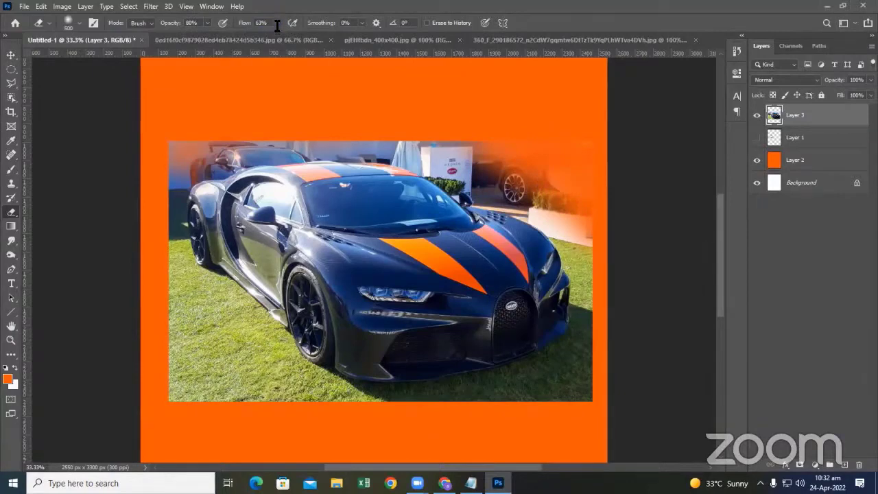
pyautogui.moveTo(545, 157)
pyautogui.mouseDown()
pyautogui.moveTo(568, 189)
pyautogui.moveTo(528, 169)
pyautogui.moveTo(620, 269)
pyautogui.mouseUp()
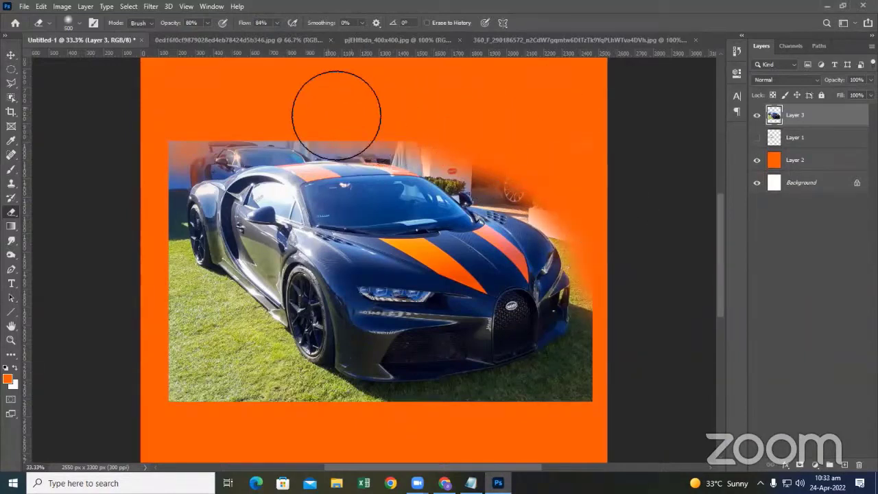
pyautogui.moveTo(177, 144)
pyautogui.mouseDown()
pyautogui.moveTo(309, 119)
pyautogui.moveTo(368, 124)
pyautogui.moveTo(276, 124)
pyautogui.moveTo(150, 262)
pyautogui.moveTo(182, 326)
pyautogui.moveTo(161, 290)
pyautogui.moveTo(180, 411)
pyautogui.moveTo(274, 404)
pyautogui.moveTo(313, 411)
pyautogui.moveTo(277, 391)
pyautogui.moveTo(204, 317)
pyautogui.moveTo(245, 352)
pyautogui.moveTo(222, 347)
pyautogui.moveTo(160, 277)
pyautogui.mouseUp()
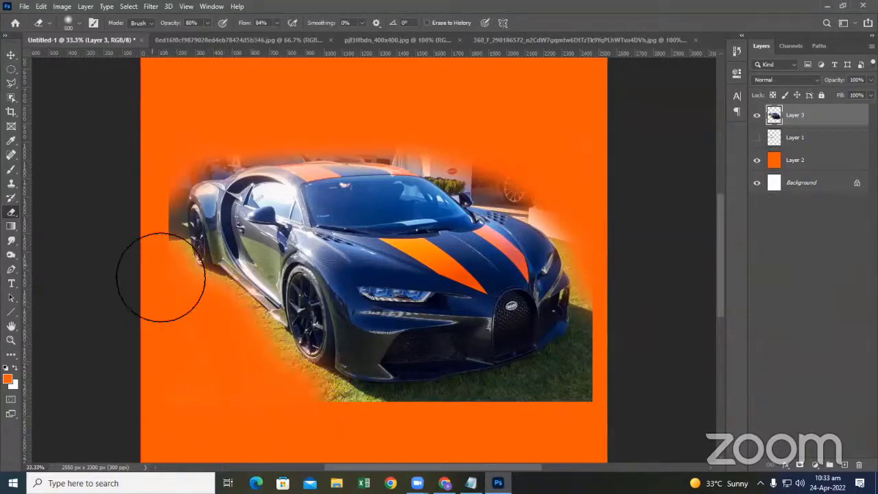
# Step: Zoom in, soften the hard left edge at 200 px, then set a 100 px brush at 46% opacity
pyautogui.hotkey('ctrl', '+')
pyautogui.hotkey('ctrl', '+')
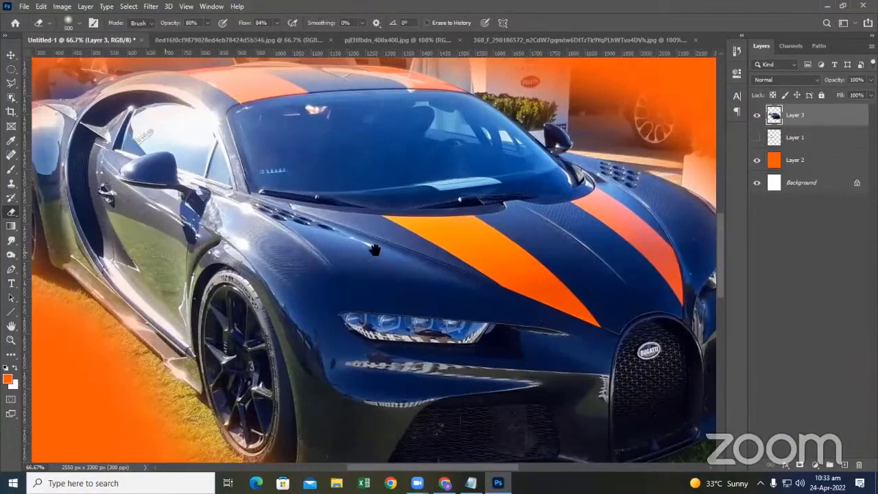
pyautogui.moveTo(158, 260); pyautogui.dragTo(342, 257)
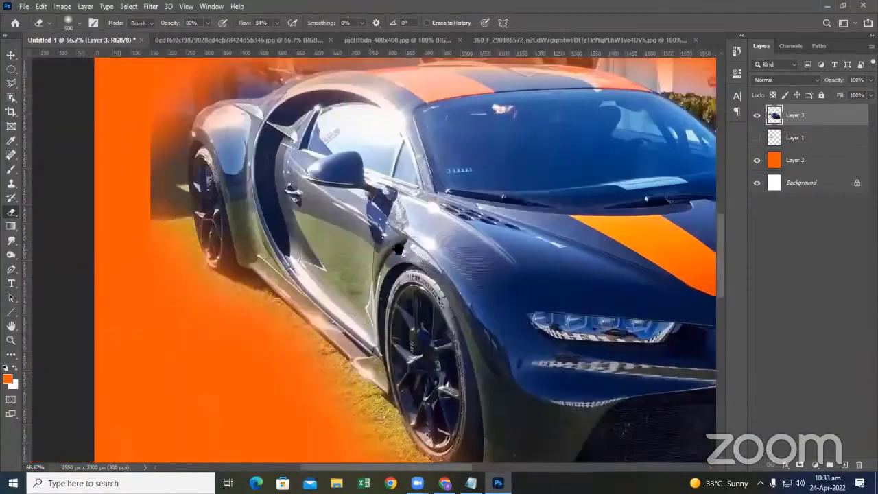
pyautogui.moveTo(105, 219); pyautogui.dragTo(151, 216)
pyautogui.press('[')
pyautogui.press('[')
pyautogui.press('[')
pyautogui.press('[')
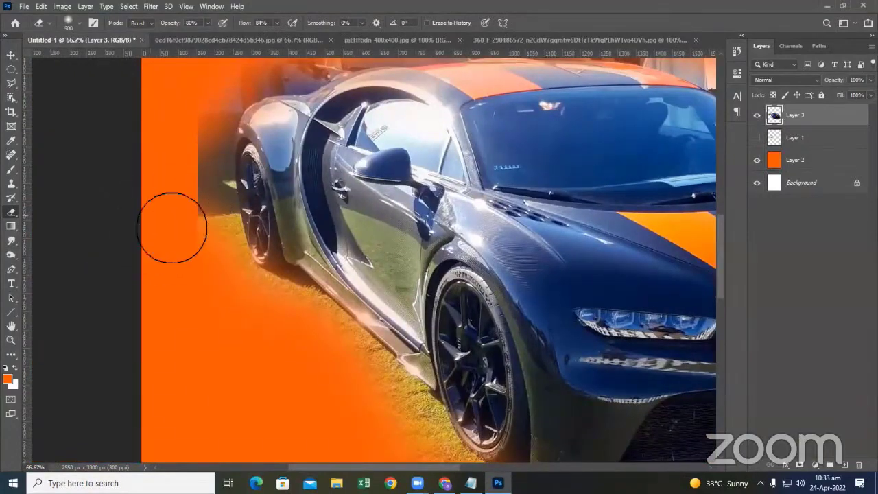
pyautogui.moveTo(193, 197)
pyautogui.mouseDown()
pyautogui.moveTo(190, 128)
pyautogui.moveTo(185, 216)
pyautogui.moveTo(209, 200)
pyautogui.mouseUp()
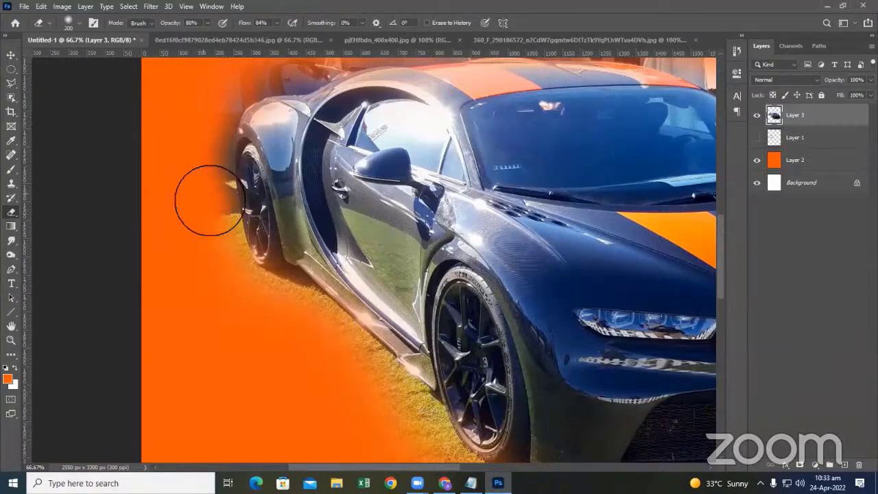
pyautogui.press('[')
pyautogui.press('[')
pyautogui.press('[')
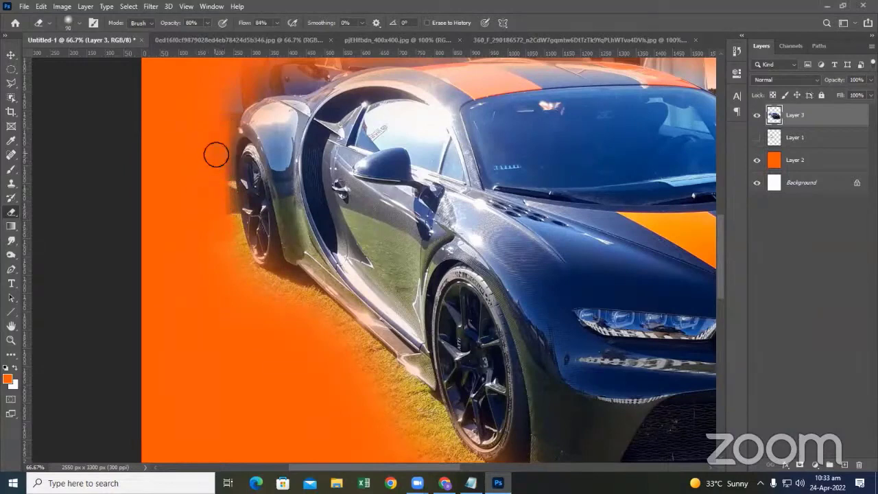
pyautogui.click(206, 22)
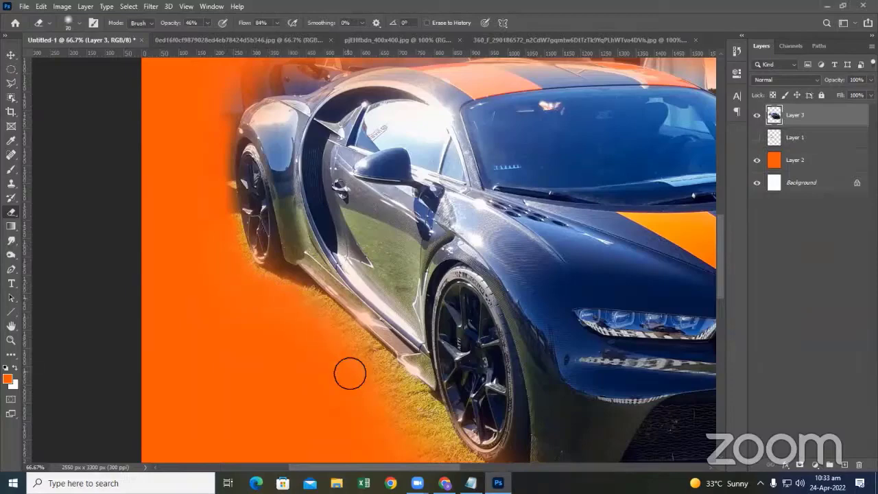
# Step: Fade the background above the roof and behind the car's nose, undoing the white-building stroke
pyautogui.moveTo(320, 271); pyautogui.dragTo(368, 405)
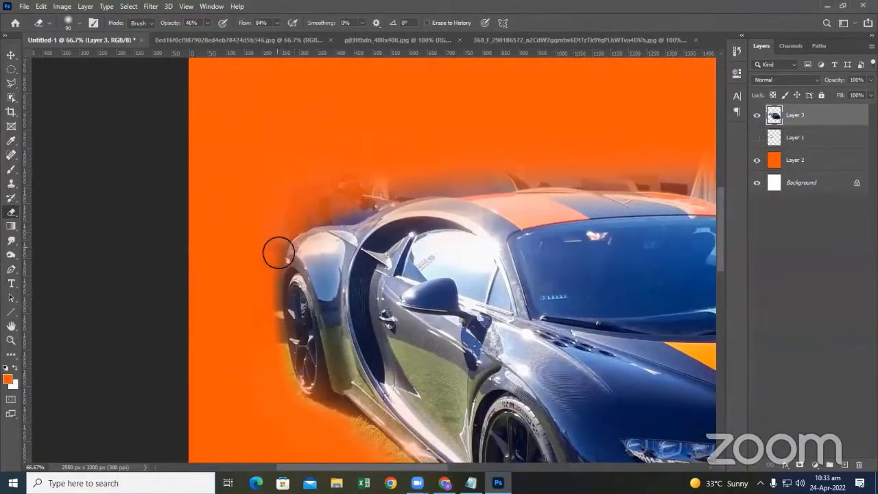
pyautogui.moveTo(314, 209); pyautogui.dragTo(393, 182)
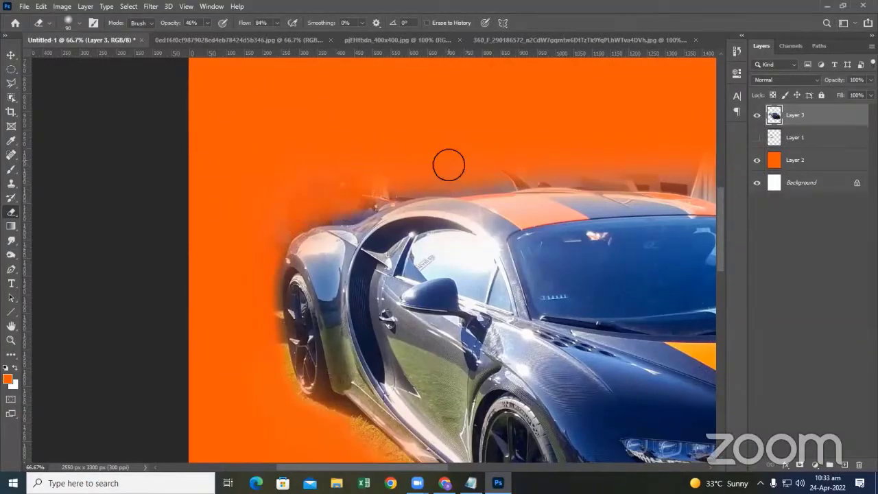
pyautogui.hscroll(5, 343, 215)
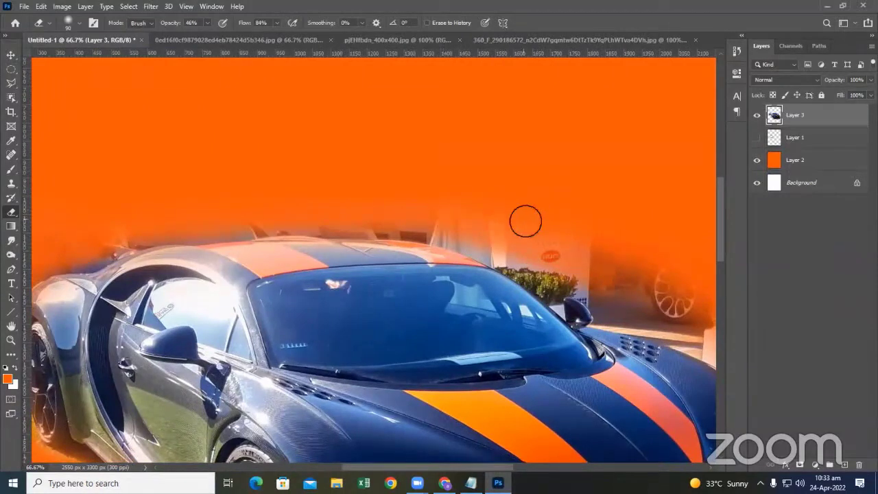
pyautogui.press(']')
pyautogui.press(']')
pyautogui.moveTo(486, 198)
pyautogui.mouseDown()
pyautogui.moveTo(652, 256)
pyautogui.moveTo(496, 210)
pyautogui.moveTo(628, 284)
pyautogui.mouseUp()
pyautogui.hotkey('ctrl', 'z')
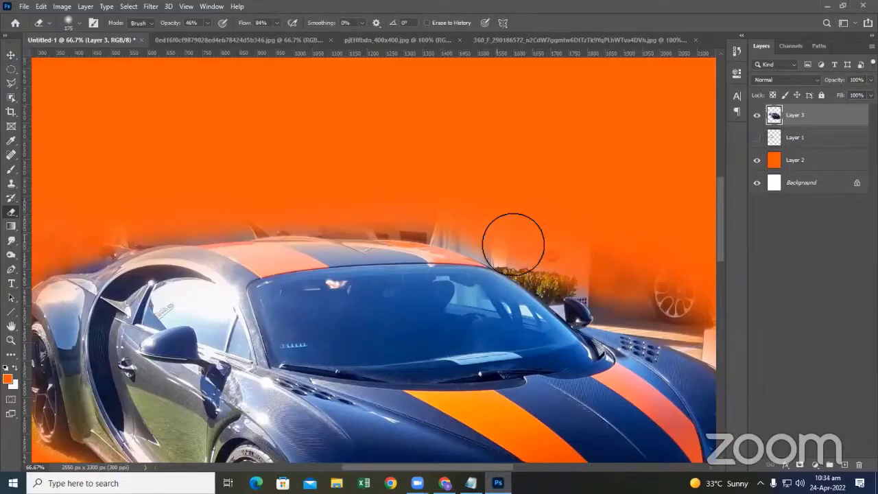
pyautogui.moveTo(389, 176)
pyautogui.mouseDown()
pyautogui.moveTo(325, 168)
pyautogui.moveTo(458, 251)
pyautogui.mouseUp()
pyautogui.moveTo(288, 147)
pyautogui.mouseDown()
pyautogui.moveTo(278, 141)
pyautogui.moveTo(465, 291)
pyautogui.mouseUp()
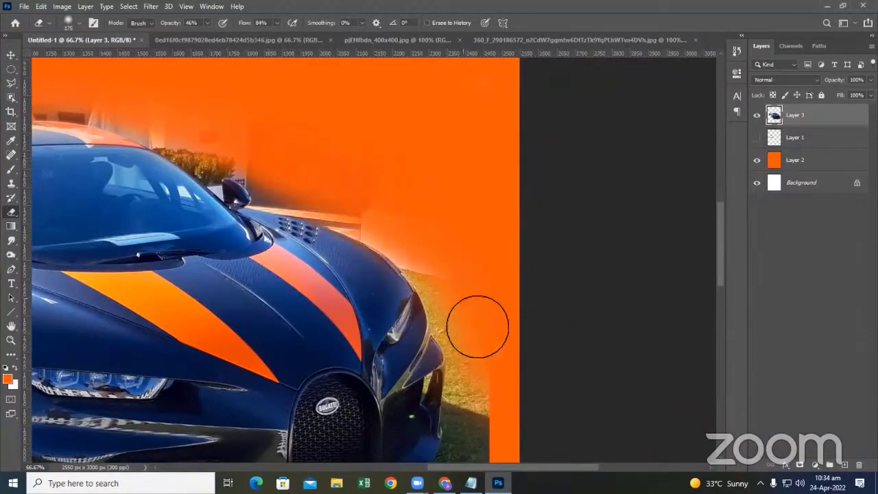
# Step: Fade the car photo's lower-right corner into the orange
pyautogui.scroll(-5, 454, 220)
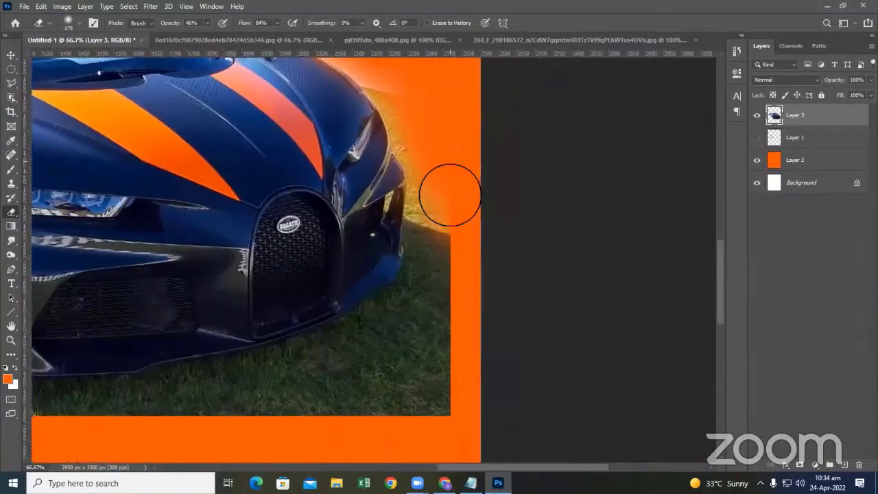
pyautogui.scroll(2, 460, 281)
pyautogui.scroll(3, 458, 149)
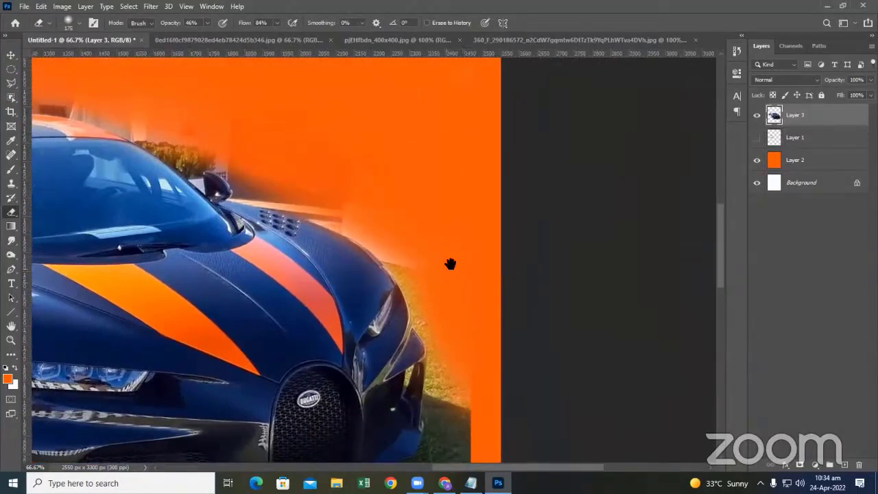
pyautogui.scroll(-3, 452, 233)
pyautogui.scroll(-5, 463, 192)
pyautogui.scroll(-1, 412, 206)
pyautogui.moveTo(242, 343)
pyautogui.mouseDown()
pyautogui.moveTo(441, 310)
pyautogui.moveTo(322, 317)
pyautogui.moveTo(432, 329)
pyautogui.moveTo(491, 363)
pyautogui.moveTo(499, 119)
pyautogui.moveTo(470, 206)
pyautogui.moveTo(486, 112)
pyautogui.moveTo(503, 157)
pyautogui.moveTo(489, 126)
pyautogui.moveTo(490, 204)
pyautogui.moveTo(500, 229)
pyautogui.mouseUp()
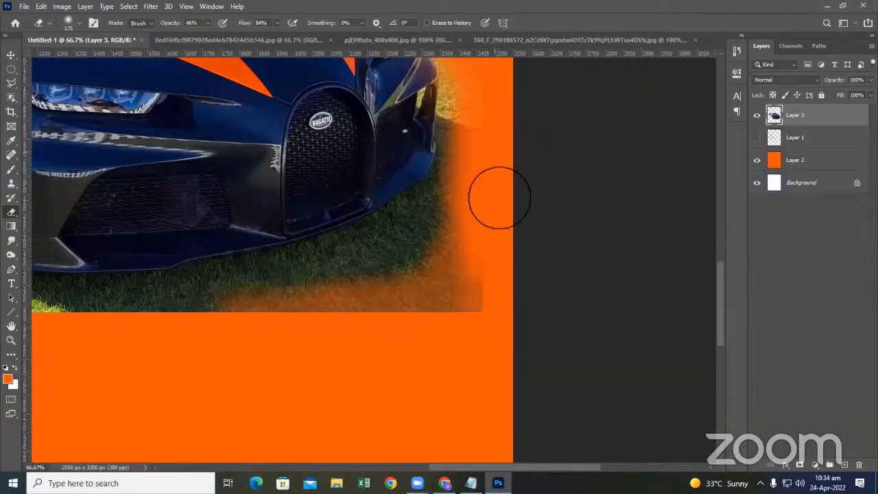
pyautogui.moveTo(499, 197)
pyautogui.mouseDown()
pyautogui.moveTo(482, 294)
pyautogui.moveTo(493, 288)
pyautogui.moveTo(466, 327)
pyautogui.moveTo(419, 293)
pyautogui.moveTo(408, 256)
pyautogui.moveTo(432, 229)
pyautogui.moveTo(400, 257)
pyautogui.moveTo(473, 233)
pyautogui.moveTo(417, 288)
pyautogui.moveTo(278, 336)
pyautogui.moveTo(284, 318)
pyautogui.moveTo(468, 313)
pyautogui.moveTo(491, 290)
pyautogui.moveTo(390, 318)
pyautogui.moveTo(370, 304)
pyautogui.mouseUp()
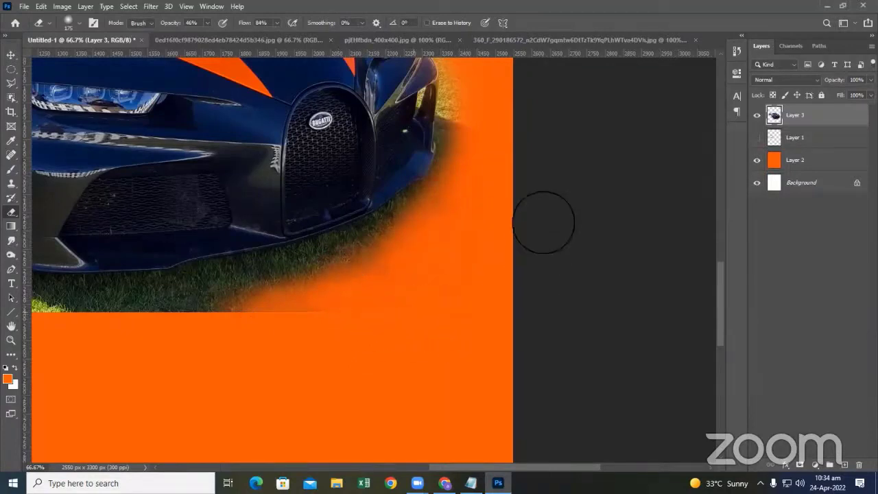
# Step: Fade the grass along the bottom edge and below the front bumper, then zoom out
pyautogui.moveTo(221, 341)
pyautogui.mouseDown()
pyautogui.moveTo(363, 290)
pyautogui.moveTo(176, 314)
pyautogui.moveTo(339, 319)
pyautogui.moveTo(162, 314)
pyautogui.mouseUp()
pyautogui.moveTo(162, 314)
pyautogui.mouseDown()
pyautogui.moveTo(339, 337)
pyautogui.moveTo(386, 309)
pyautogui.moveTo(211, 331)
pyautogui.moveTo(541, 283)
pyautogui.mouseUp()
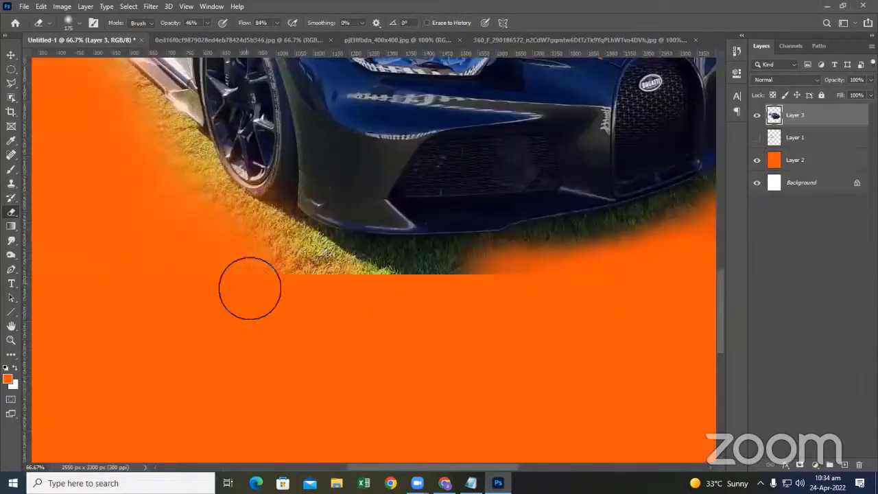
pyautogui.moveTo(250, 288)
pyautogui.mouseDown()
pyautogui.moveTo(545, 288)
pyautogui.moveTo(320, 290)
pyautogui.moveTo(253, 275)
pyautogui.moveTo(373, 291)
pyautogui.moveTo(527, 290)
pyautogui.moveTo(243, 284)
pyautogui.moveTo(271, 264)
pyautogui.moveTo(231, 241)
pyautogui.moveTo(135, 278)
pyautogui.moveTo(323, 277)
pyautogui.moveTo(393, 292)
pyautogui.moveTo(352, 279)
pyautogui.moveTo(362, 284)
pyautogui.mouseUp()
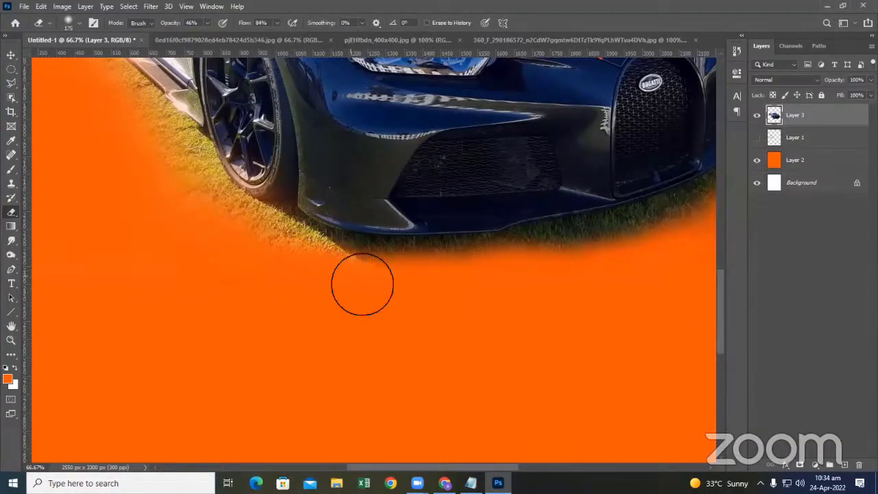
pyautogui.hotkey('alt', 'space')
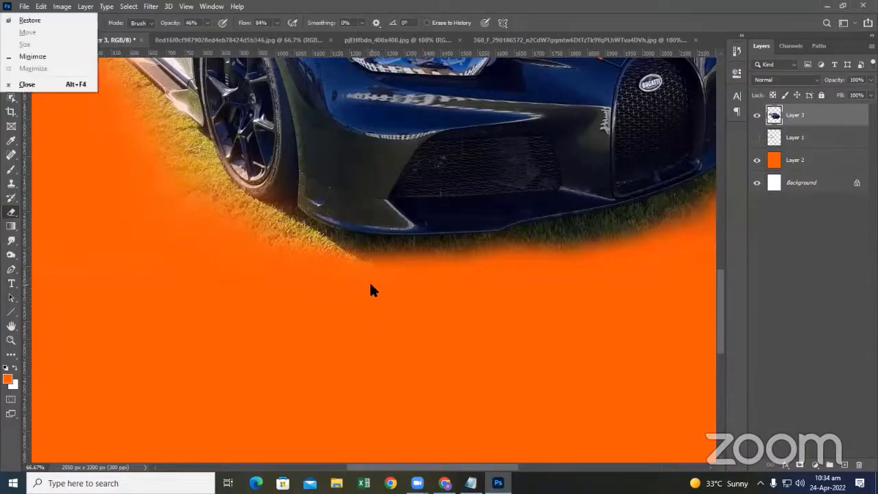
pyautogui.press('Escape')
pyautogui.scroll(-2, 368, 288)
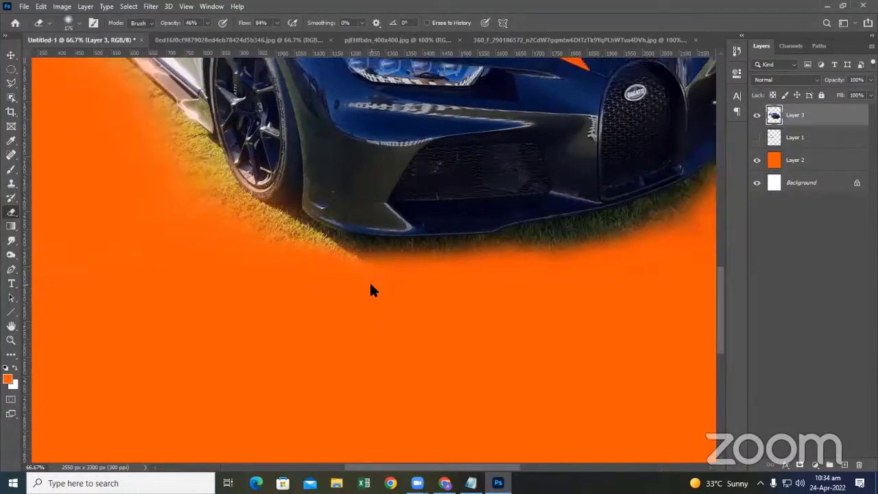
pyautogui.scroll(-1, 371, 289)
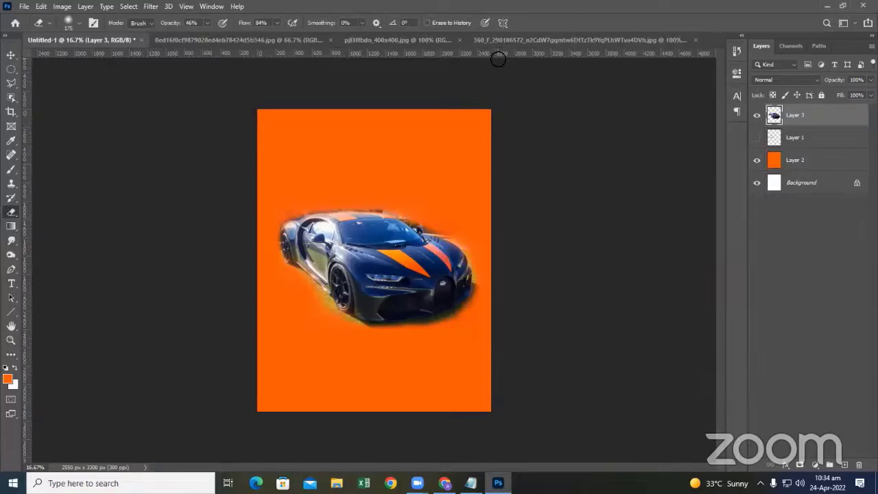
# Step: Float the bird and daisy images as windows and copy the bird into the daisy image
pyautogui.press('v')
pyautogui.moveTo(513, 40); pyautogui.dragTo(397, 128)
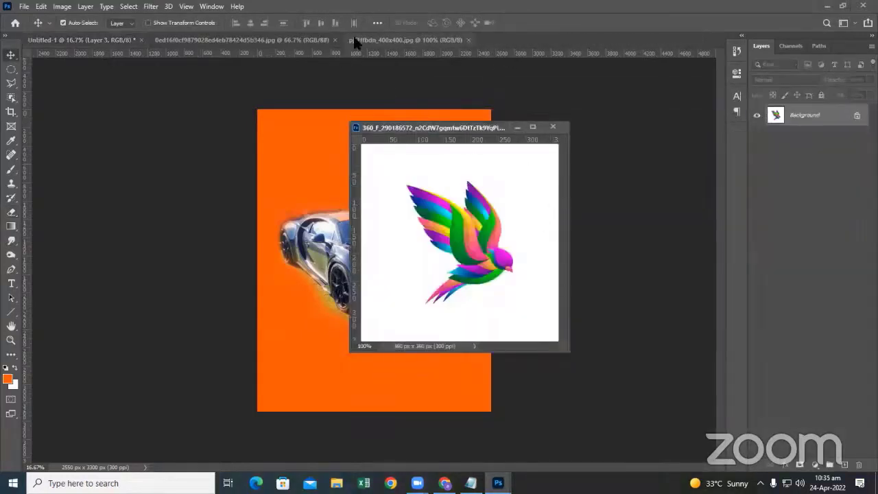
pyautogui.moveTo(355, 40); pyautogui.dragTo(498, 87)
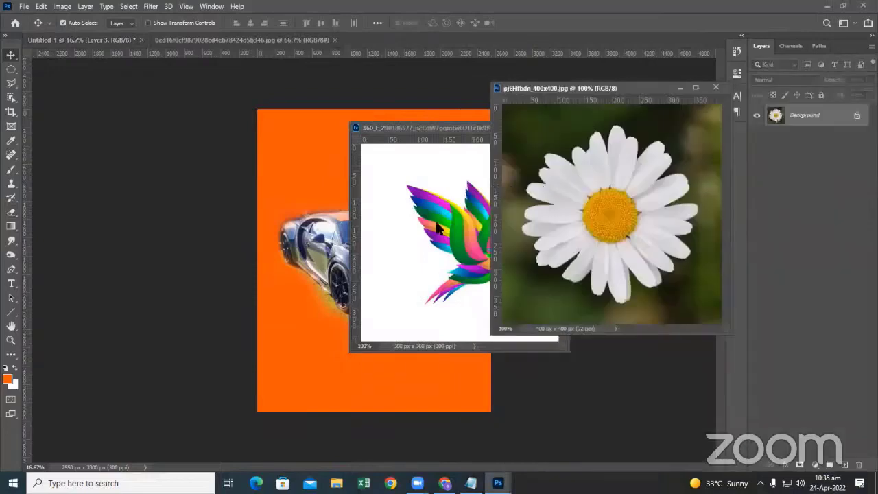
pyautogui.moveTo(458, 258); pyautogui.dragTo(626, 180)
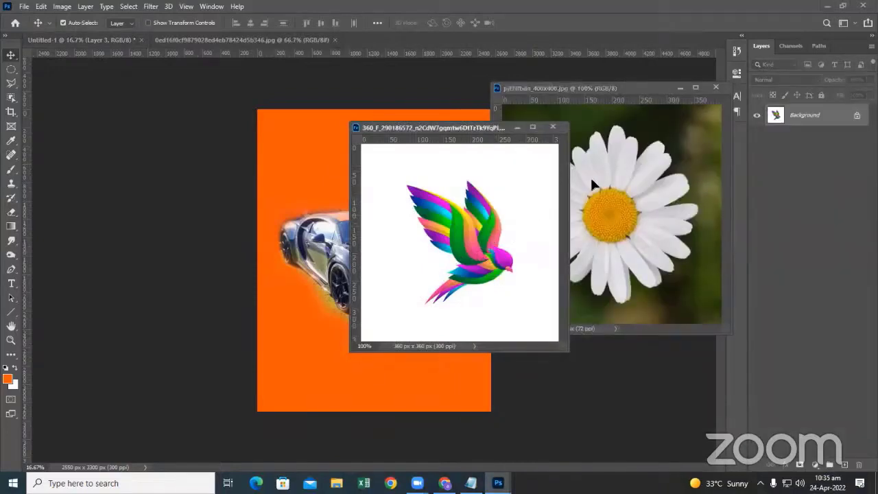
pyautogui.moveTo(578, 195)
pyautogui.mouseDown()
pyautogui.moveTo(619, 236)
pyautogui.moveTo(579, 196)
pyautogui.moveTo(599, 196)
pyautogui.moveTo(575, 197)
pyautogui.moveTo(551, 223)
pyautogui.moveTo(504, 234)
pyautogui.mouseUp()
# Step: Delete the stray bird copy from the daisy image and re-dock the bird image as a tab
pyautogui.moveTo(296, 292); pyautogui.dragTo(295, 290)
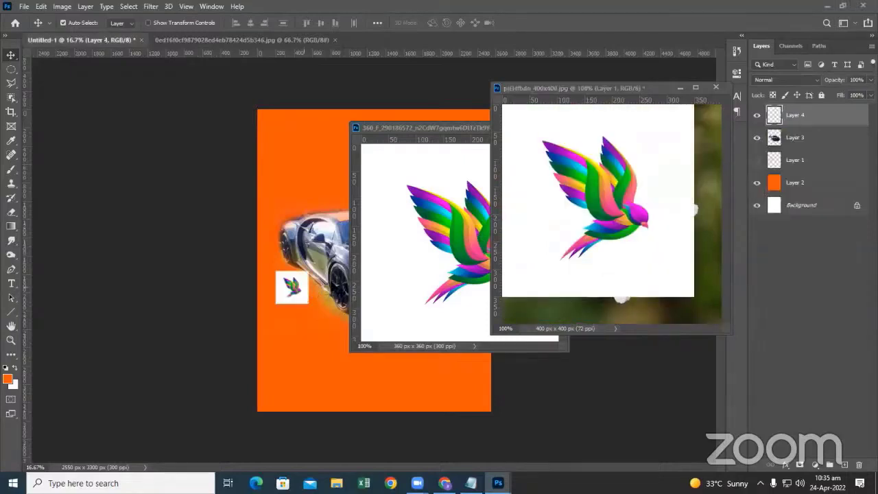
pyautogui.click(623, 158)
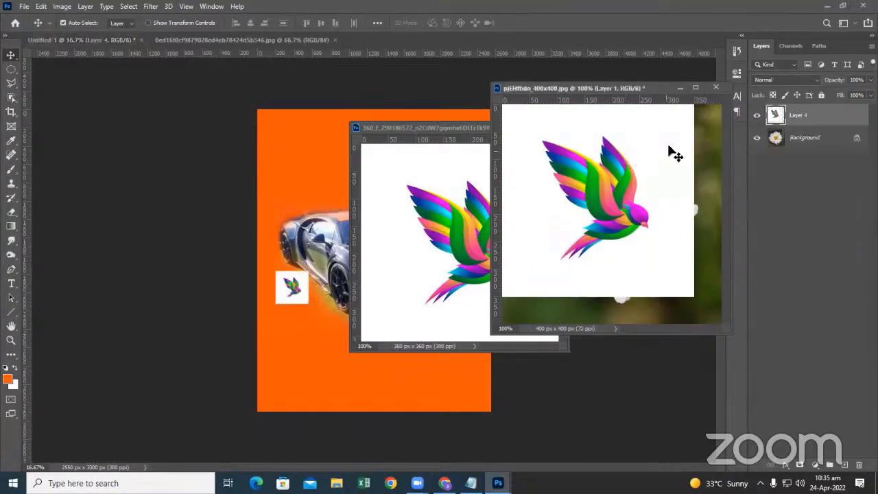
pyautogui.press('Delete')
pyautogui.moveTo(433, 133)
pyautogui.mouseDown()
pyautogui.moveTo(213, 40)
pyautogui.moveTo(286, 90)
pyautogui.mouseUp()
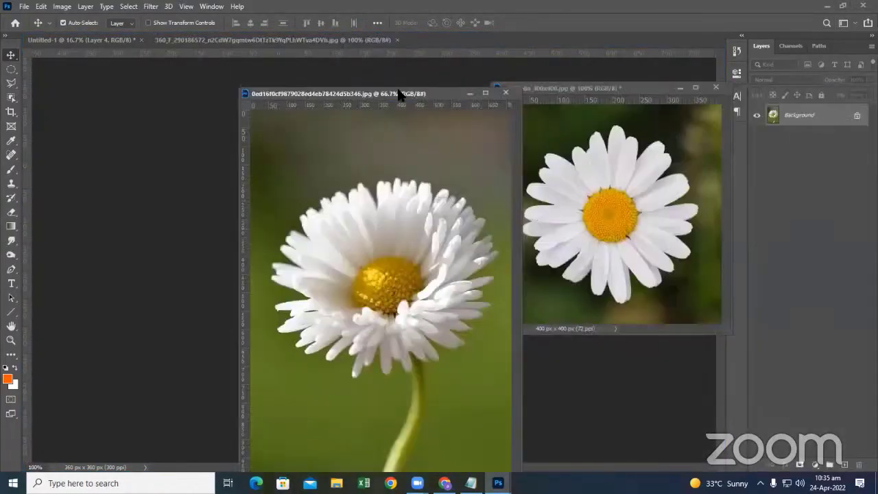
pyautogui.moveTo(400, 94); pyautogui.dragTo(685, 118)
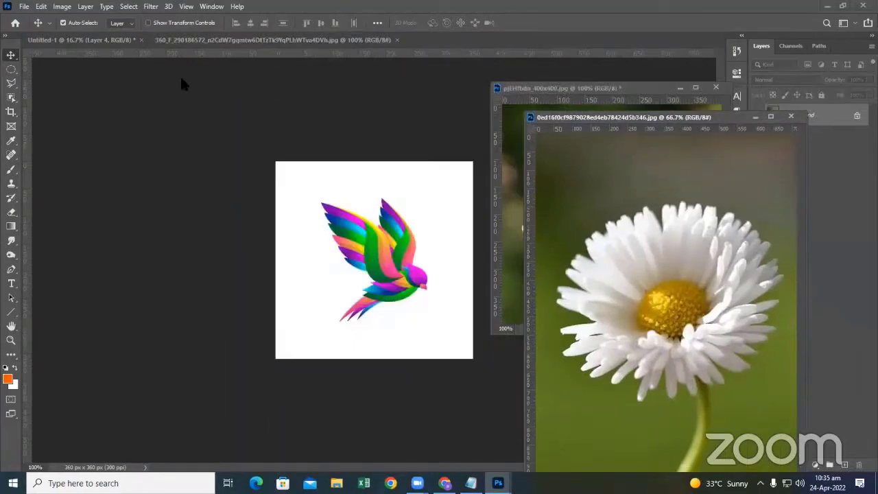
# Step: Move the hummingbird slightly lower on the car composition
pyautogui.click(99, 43)
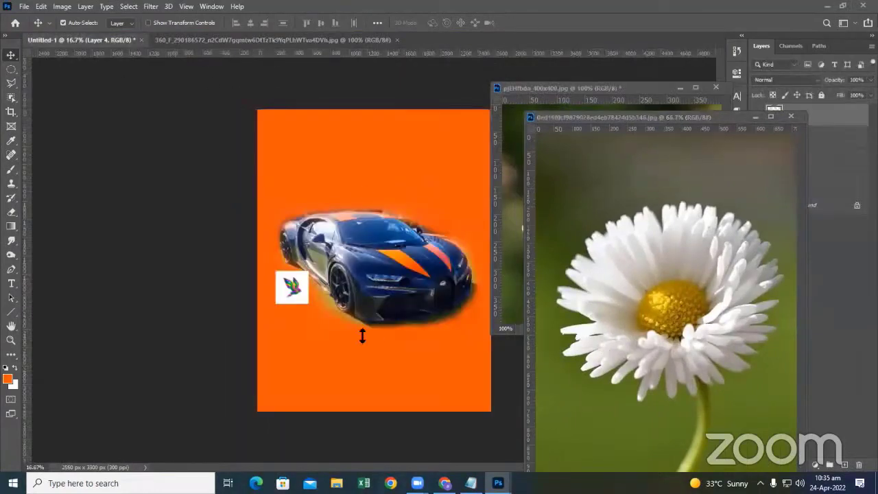
pyautogui.moveTo(281, 287); pyautogui.dragTo(297, 331)
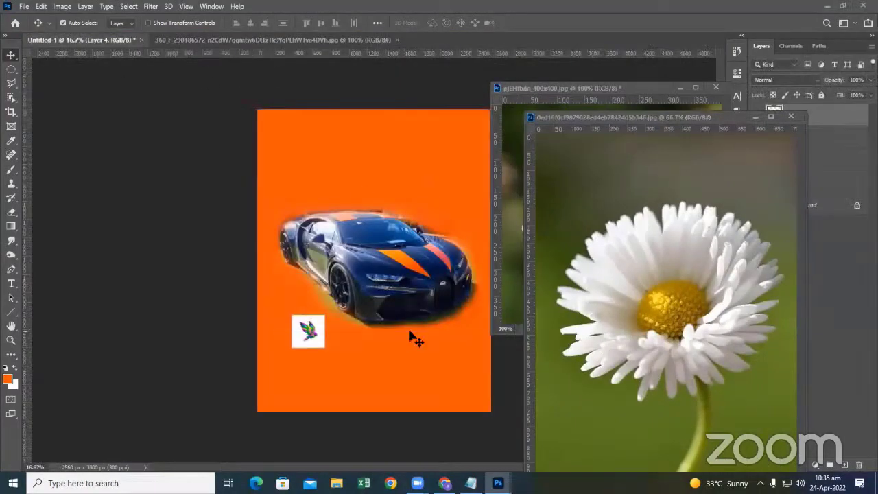
pyautogui.click(638, 311)
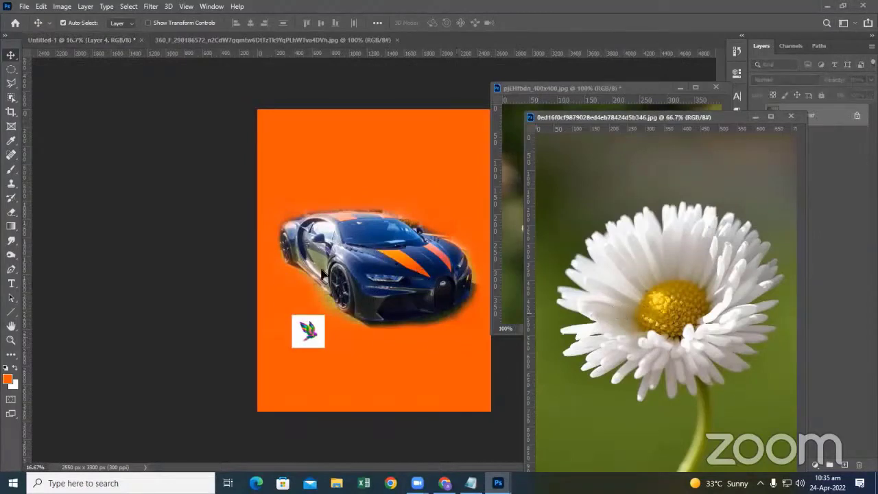
# Step: Copy the tall and square daisy photos onto the orange canvas as new layers
pyautogui.moveTo(322, 272); pyautogui.dragTo(324, 273)
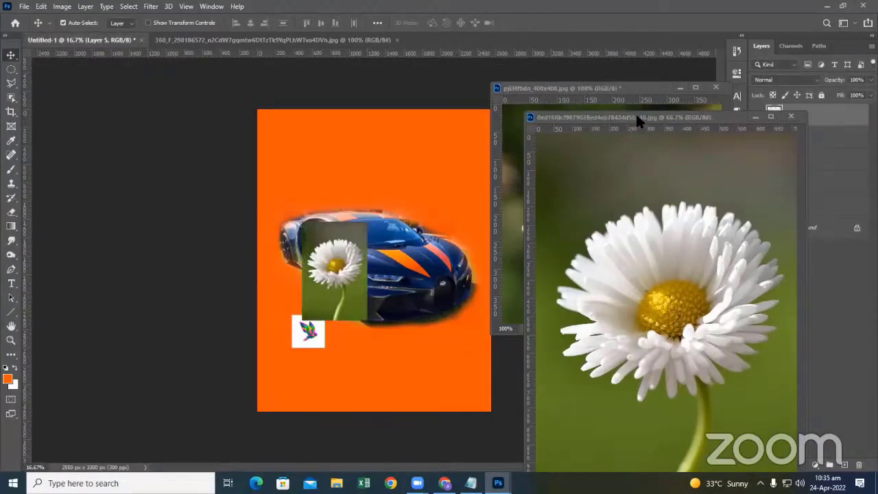
pyautogui.hotkey('ctrl', 'Tab')
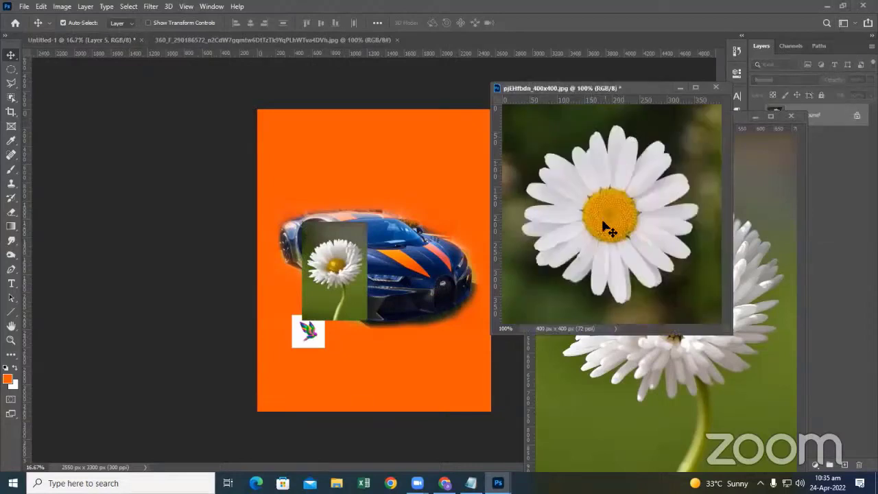
pyautogui.moveTo(612, 231); pyautogui.dragTo(429, 291)
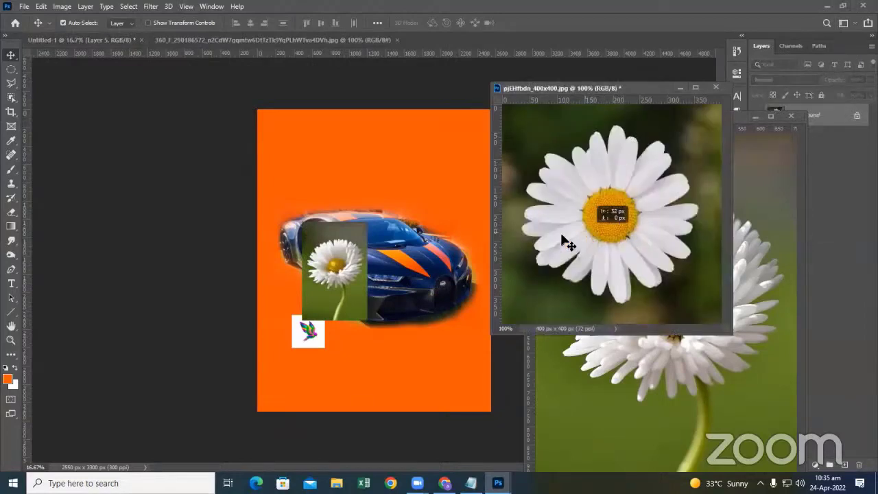
pyautogui.moveTo(349, 299); pyautogui.dragTo(353, 300)
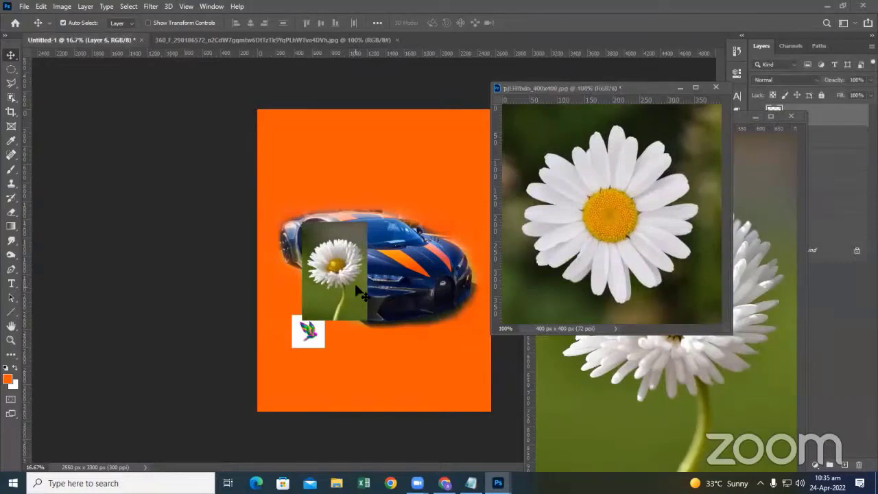
# Step: Delete the hummingbird and car layers and dock both daisy windows as tabs
pyautogui.click(317, 335)
pyautogui.press('Delete')
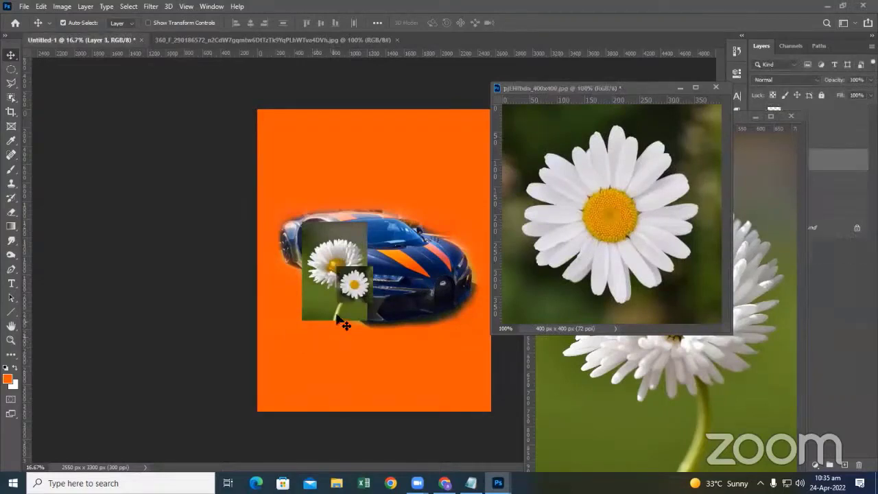
pyautogui.press('Delete')
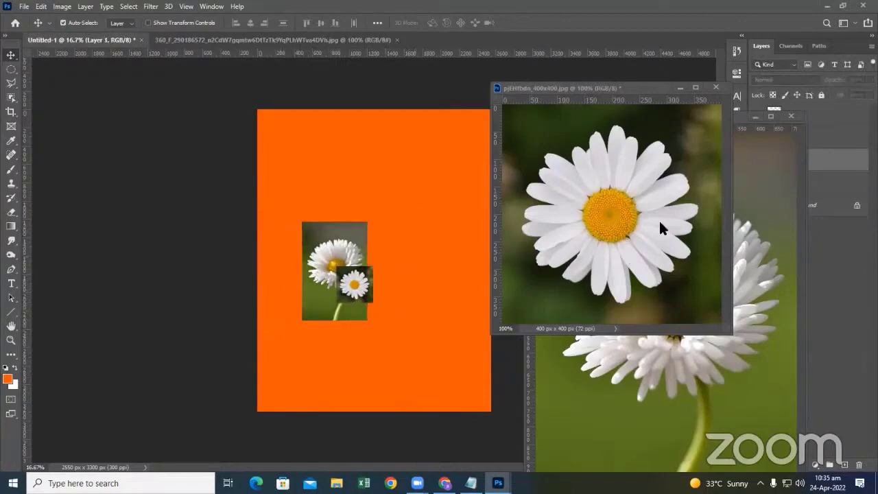
pyautogui.moveTo(637, 88); pyautogui.dragTo(605, 35)
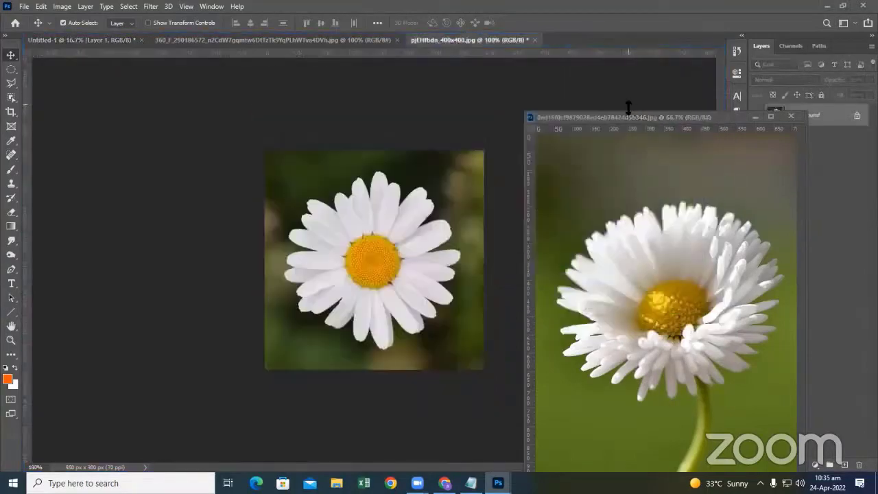
pyautogui.moveTo(612, 107); pyautogui.dragTo(612, 38)
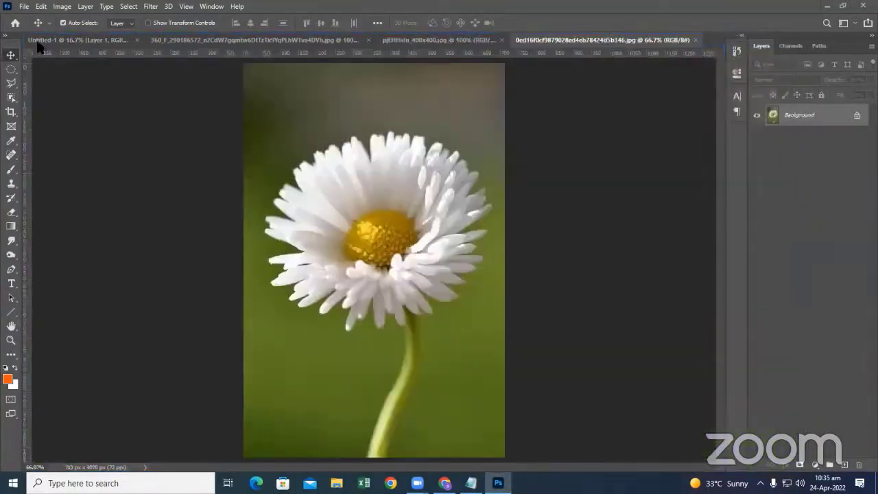
pyautogui.click(39, 41)
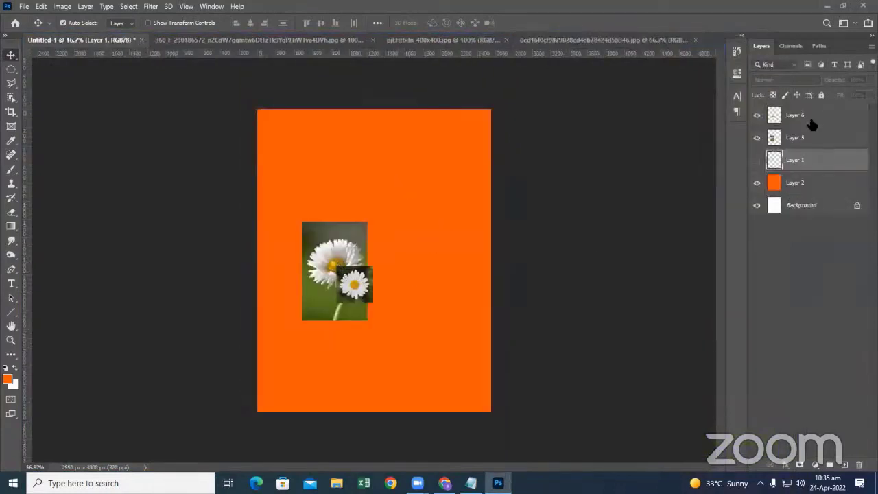
pyautogui.click(811, 122)
# Step: Scale up Layers 5 and 6 together and move them down and left
pyautogui.keyDown('shift'); pyautogui.click(805, 140); pyautogui.keyUp('shift')
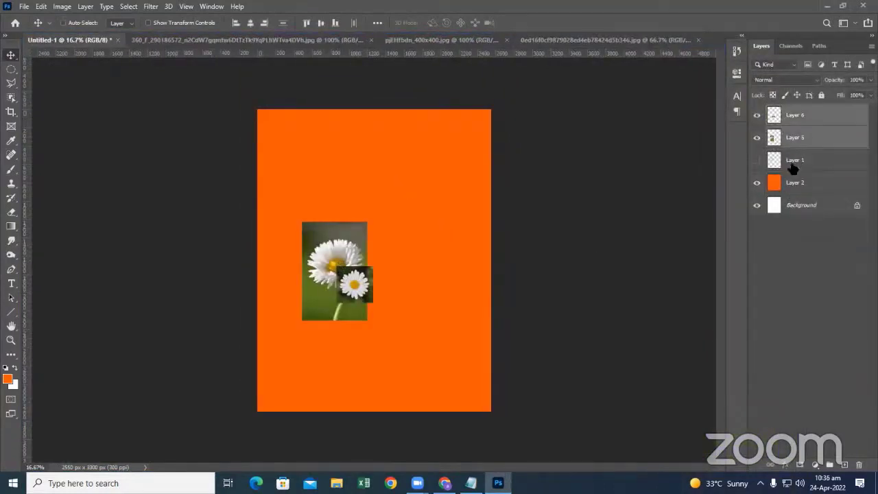
pyautogui.hotkey('ctrl', 't')
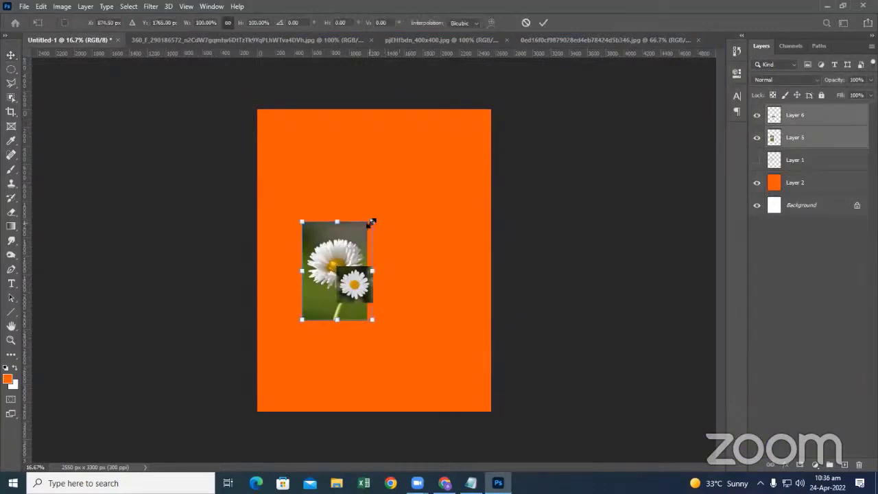
pyautogui.moveTo(371, 222); pyautogui.dragTo(525, 153)
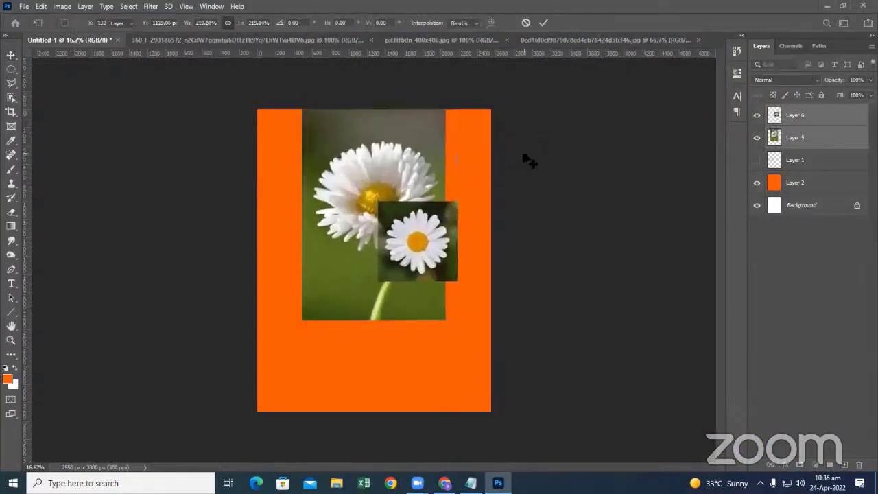
pyautogui.press('Return')
pyautogui.moveTo(322, 182); pyautogui.dragTo(392, 305)
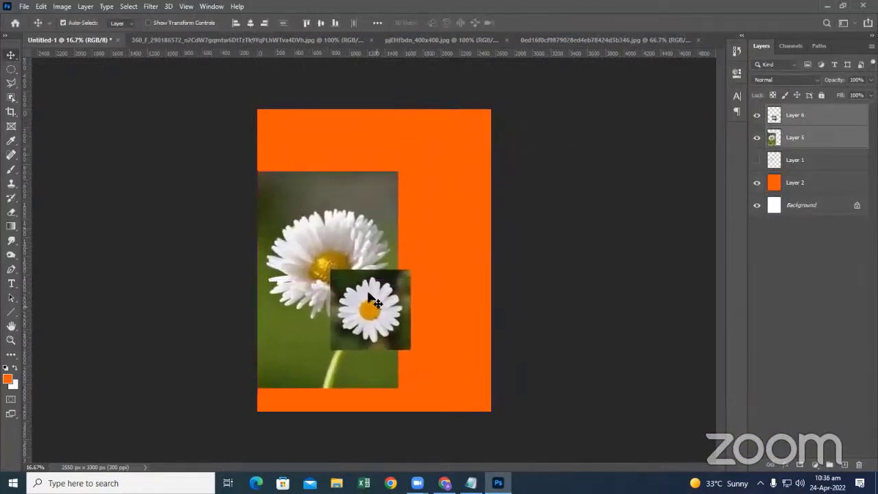
# Step: Scale the Layer 6 daisy to about 222% and shift it to overlap the tall daisy
pyautogui.click(810, 122)
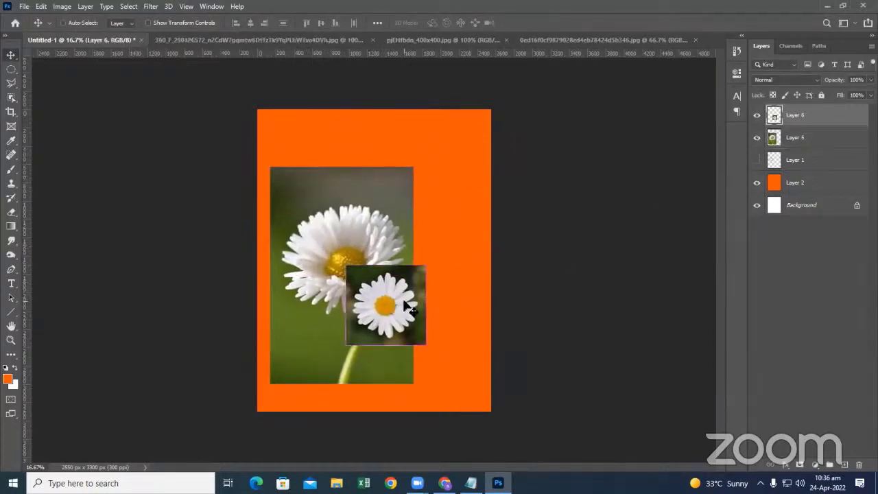
pyautogui.hotkey('ctrl', 't')
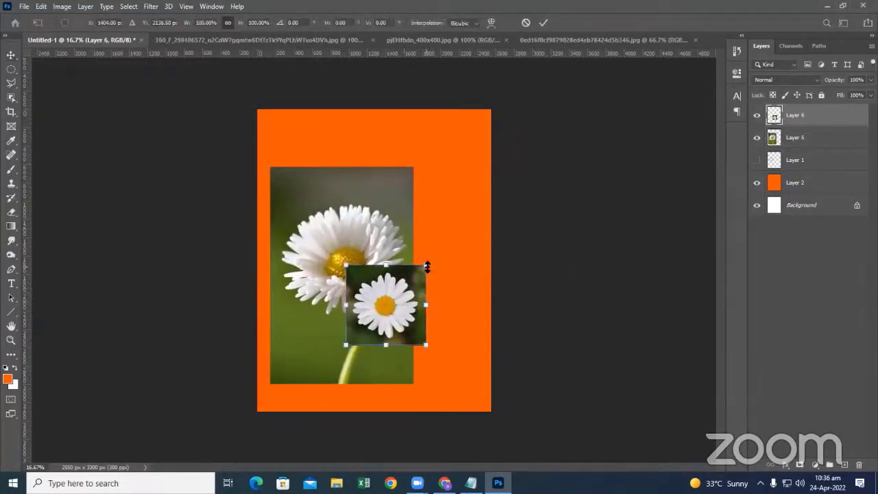
pyautogui.moveTo(425, 266); pyautogui.dragTo(513, 176)
pyautogui.moveTo(492, 212)
pyautogui.mouseDown()
pyautogui.moveTo(434, 248)
pyautogui.moveTo(406, 248)
pyautogui.mouseUp()
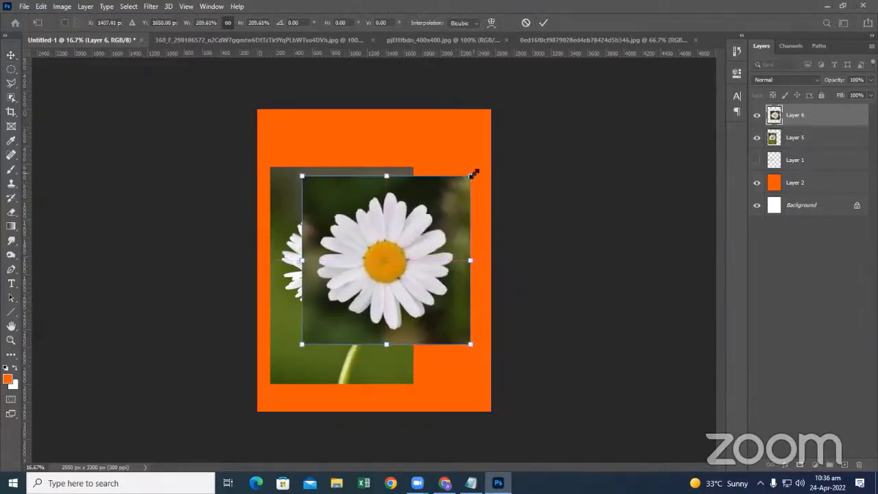
pyautogui.moveTo(477, 174); pyautogui.dragTo(480, 166)
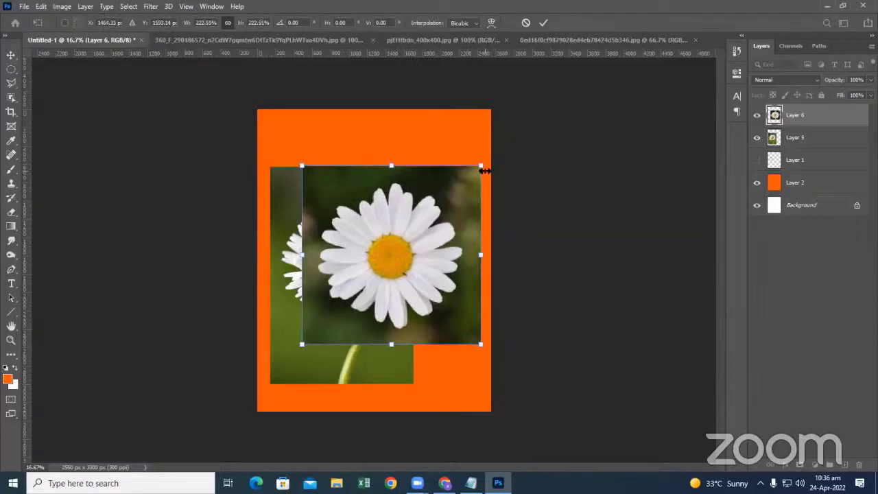
pyautogui.press('Return')
pyautogui.moveTo(432, 249)
pyautogui.mouseDown()
pyautogui.moveTo(435, 304)
pyautogui.moveTo(441, 244)
pyautogui.mouseUp()
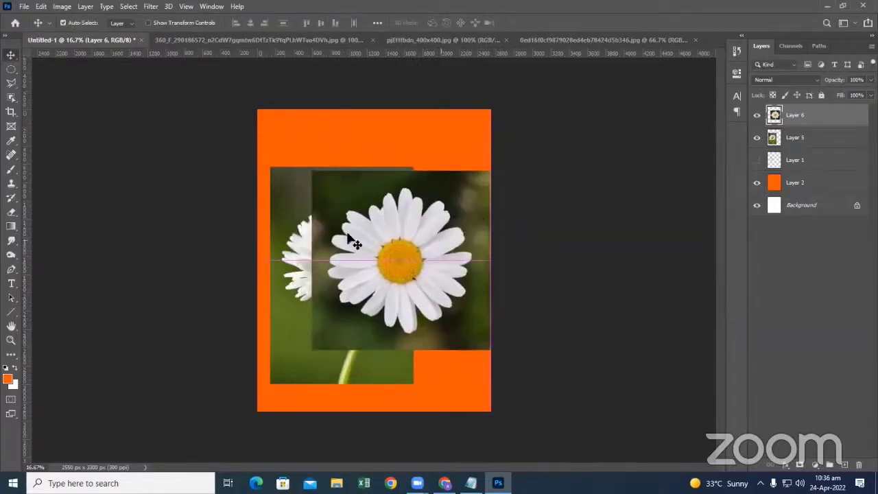
# Step: Erase Layer 6's upper-left edge and the area over the stem with a 700 px eraser
pyautogui.click(11, 213)
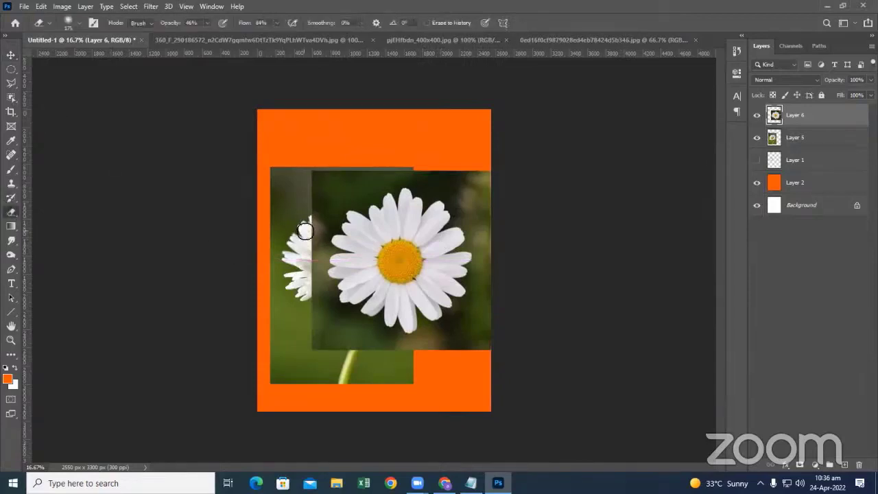
pyautogui.press(']')
pyautogui.press(']')
pyautogui.moveTo(284, 220)
pyautogui.mouseDown()
pyautogui.moveTo(304, 251)
pyautogui.moveTo(332, 188)
pyautogui.moveTo(382, 172)
pyautogui.moveTo(349, 167)
pyautogui.moveTo(310, 210)
pyautogui.mouseUp()
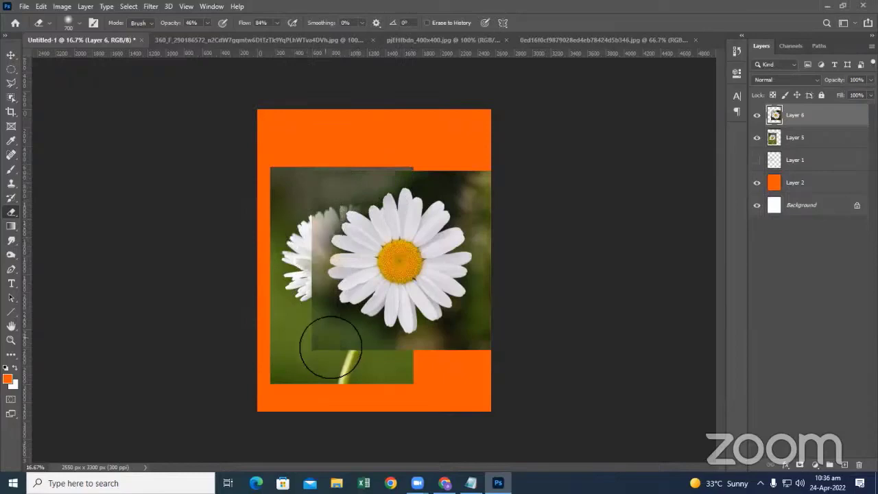
pyautogui.moveTo(331, 347)
pyautogui.mouseDown()
pyautogui.moveTo(392, 362)
pyautogui.moveTo(317, 342)
pyautogui.moveTo(316, 237)
pyautogui.moveTo(314, 349)
pyautogui.moveTo(366, 358)
pyautogui.moveTo(310, 302)
pyautogui.moveTo(304, 206)
pyautogui.moveTo(336, 179)
pyautogui.moveTo(365, 178)
pyautogui.moveTo(394, 157)
pyautogui.moveTo(343, 168)
pyautogui.mouseUp()
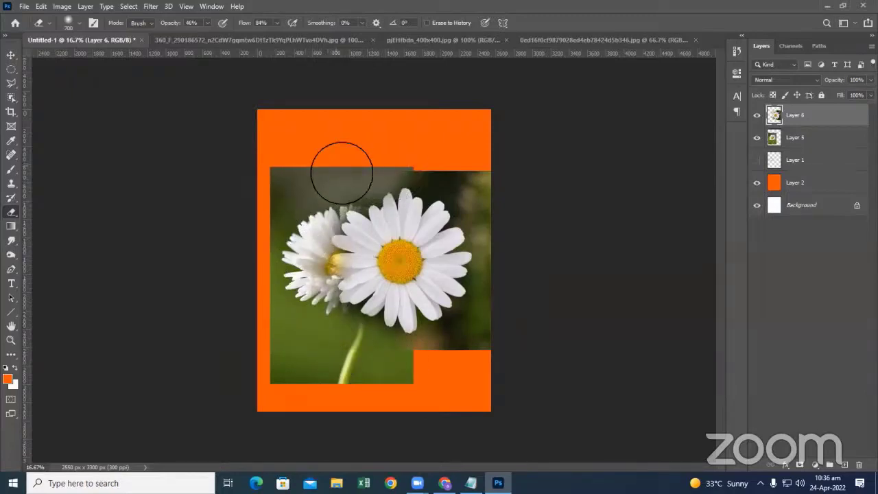
# Step: Shift Layer 6 about 295 px left and erase its centre so the lower yellow centre shows
pyautogui.press('v')
pyautogui.moveTo(446, 262)
pyautogui.mouseDown()
pyautogui.moveTo(418, 259)
pyautogui.moveTo(421, 268)
pyautogui.mouseUp()
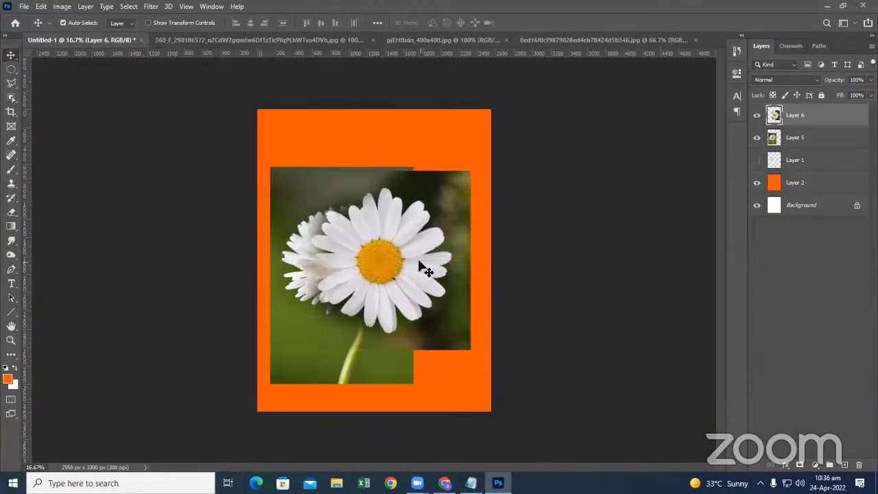
pyautogui.press('e')
pyautogui.moveTo(344, 282)
pyautogui.mouseDown()
pyautogui.moveTo(341, 230)
pyautogui.moveTo(327, 256)
pyautogui.moveTo(334, 294)
pyautogui.moveTo(358, 318)
pyautogui.moveTo(349, 314)
pyautogui.moveTo(344, 262)
pyautogui.moveTo(364, 231)
pyautogui.moveTo(373, 273)
pyautogui.mouseUp()
pyautogui.moveTo(389, 313)
pyautogui.mouseDown()
pyautogui.moveTo(370, 268)
pyautogui.moveTo(367, 295)
pyautogui.mouseUp()
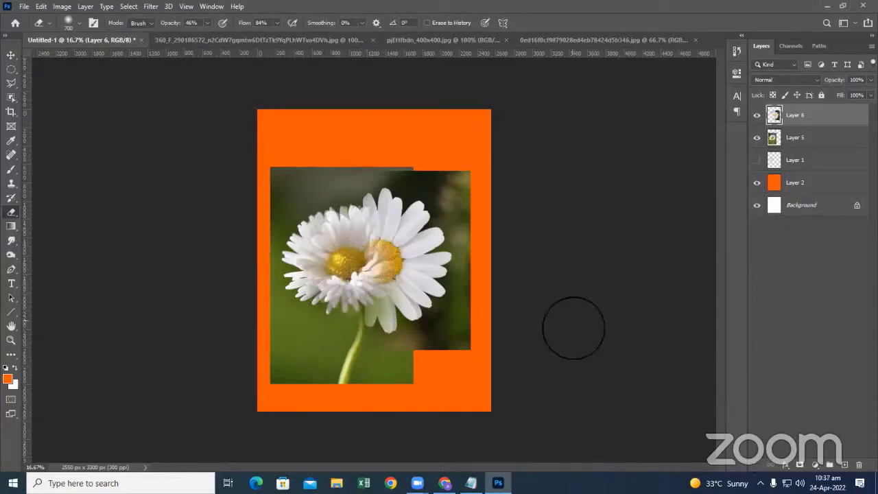
pyautogui.moveTo(402, 186); pyautogui.dragTo(413, 216)
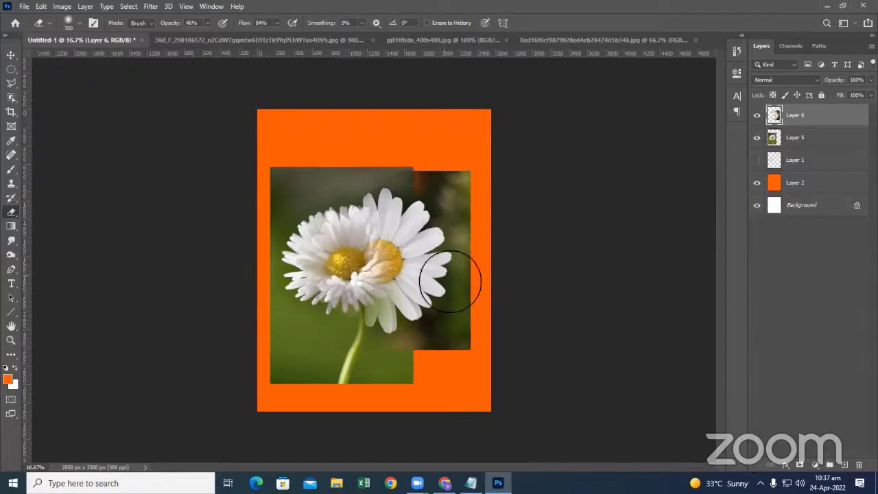
pyautogui.hotkey('ctrl', 'z')
pyautogui.hotkey('ctrl', 'z')
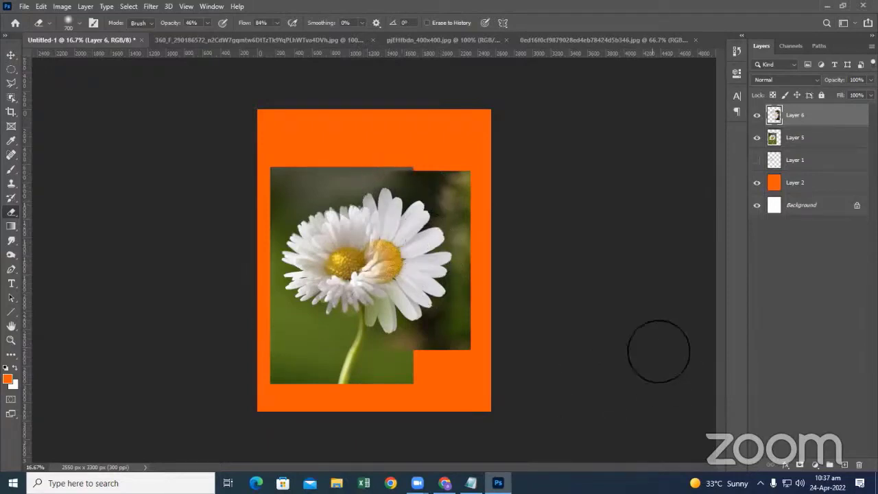
pyautogui.click(775, 139)
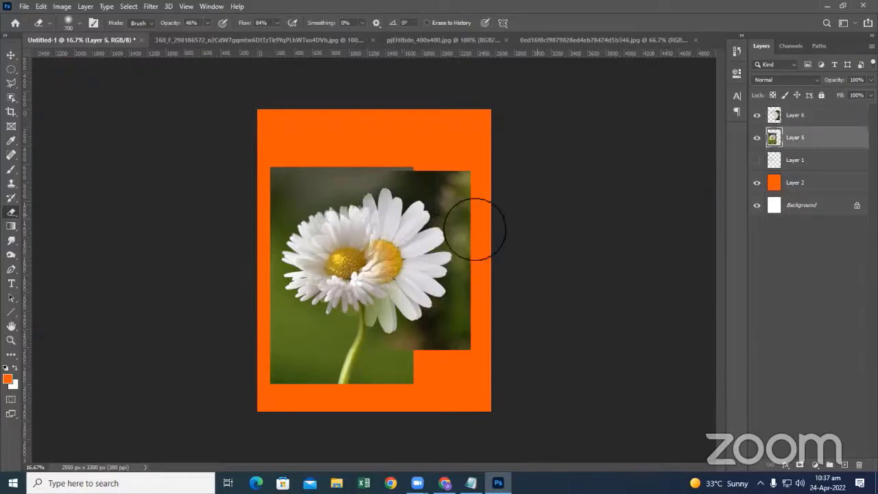
# Step: Crop the canvas to the daisy by pulling the bottom, top, right and left edges in
pyautogui.click(11, 112)
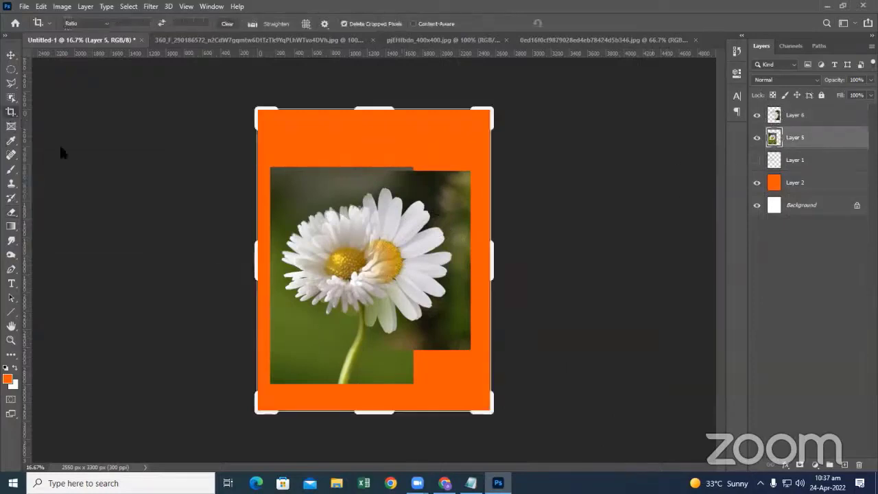
pyautogui.moveTo(367, 412); pyautogui.dragTo(368, 382)
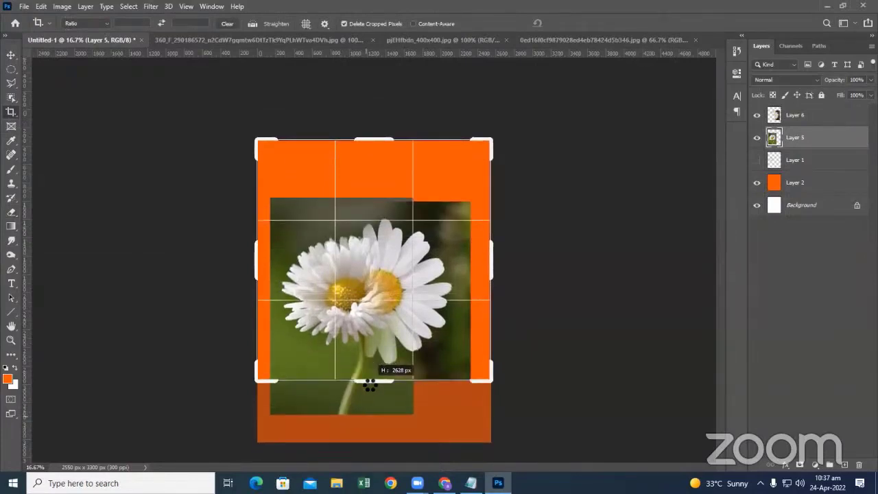
pyautogui.moveTo(371, 142); pyautogui.dragTo(369, 170)
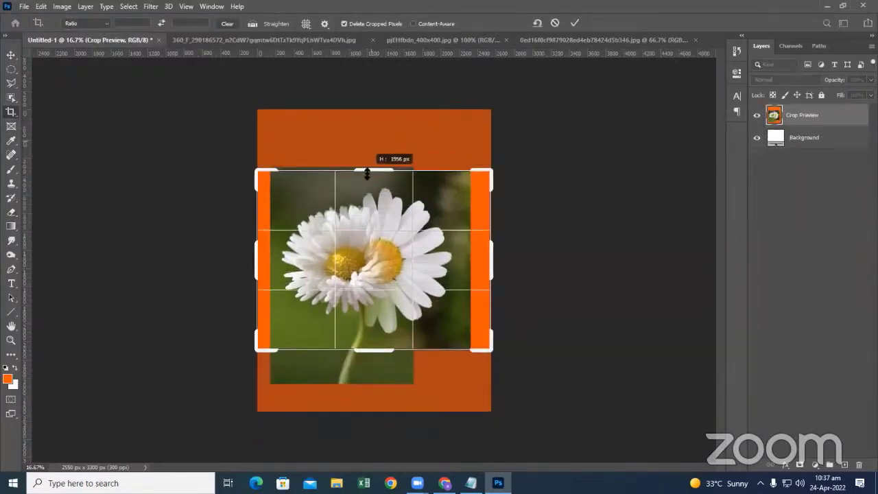
pyautogui.moveTo(499, 256); pyautogui.dragTo(479, 264)
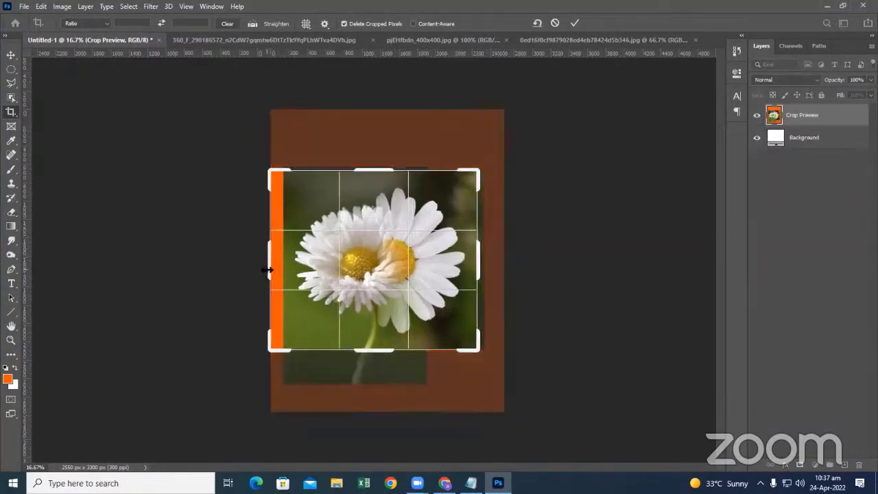
pyautogui.moveTo(267, 269); pyautogui.dragTo(275, 270)
pyautogui.press('Return')
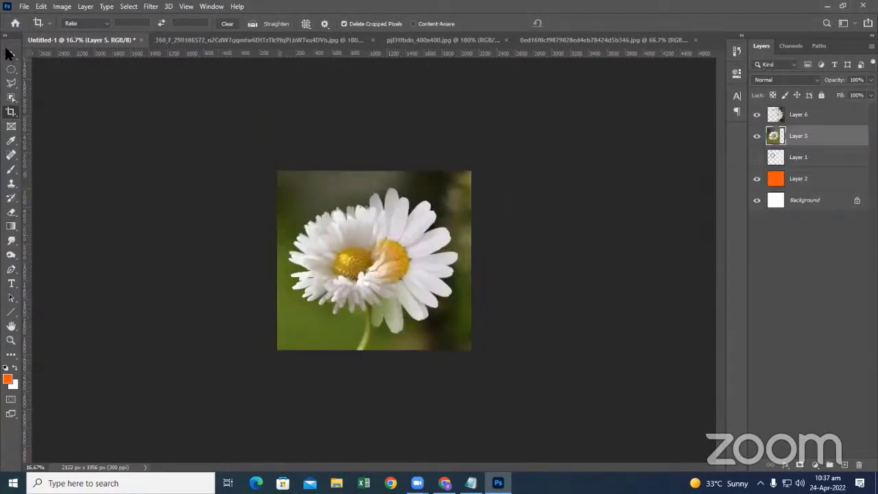
# Step: Move the Layer 6 daisy over the left flower and erase the flower centre on Layer 5
pyautogui.click(8, 52)
pyautogui.moveTo(415, 280); pyautogui.dragTo(346, 267)
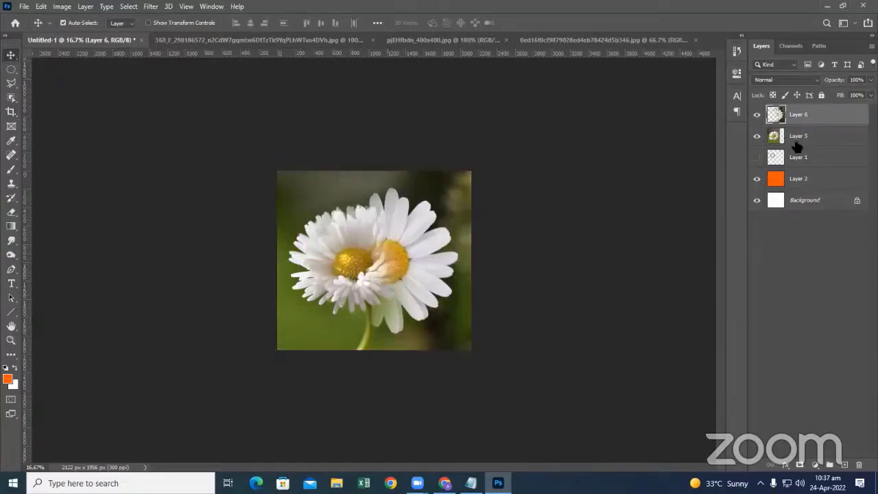
pyautogui.click(796, 143)
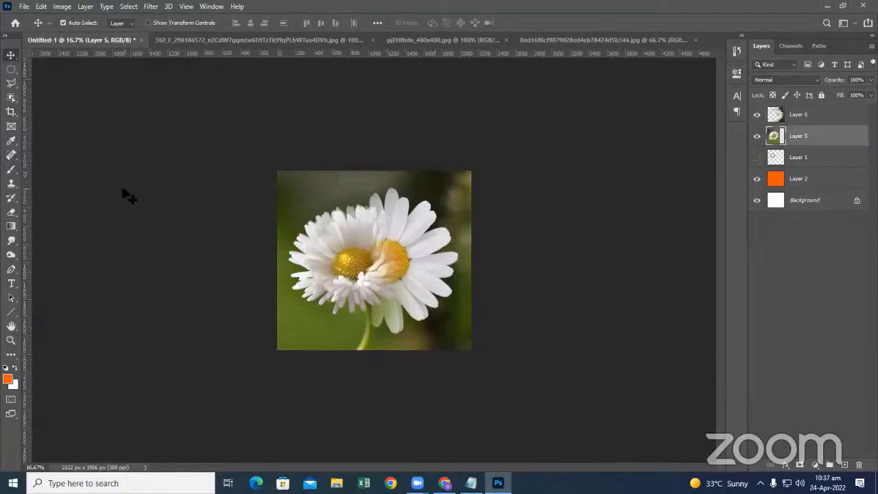
pyautogui.click(11, 212)
pyautogui.moveTo(371, 302)
pyautogui.mouseDown()
pyautogui.moveTo(381, 260)
pyautogui.moveTo(370, 235)
pyautogui.moveTo(387, 250)
pyautogui.moveTo(391, 290)
pyautogui.moveTo(369, 294)
pyautogui.moveTo(359, 271)
pyautogui.mouseUp()
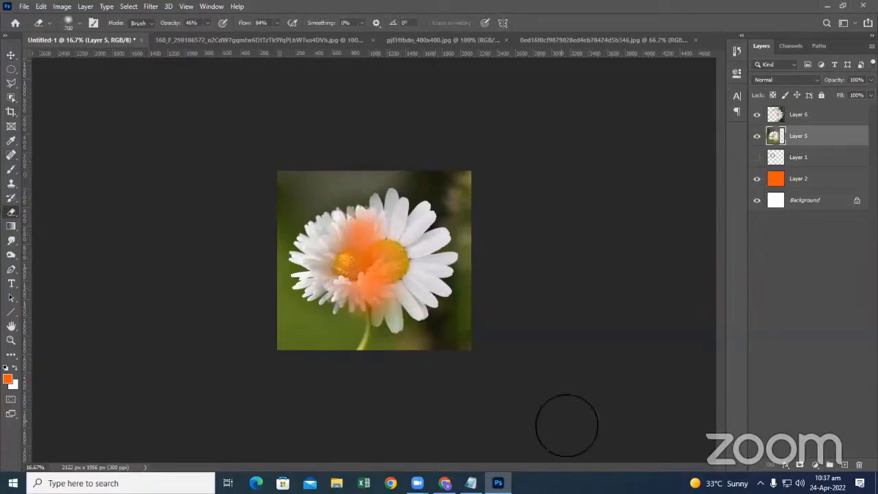
pyautogui.press('v')
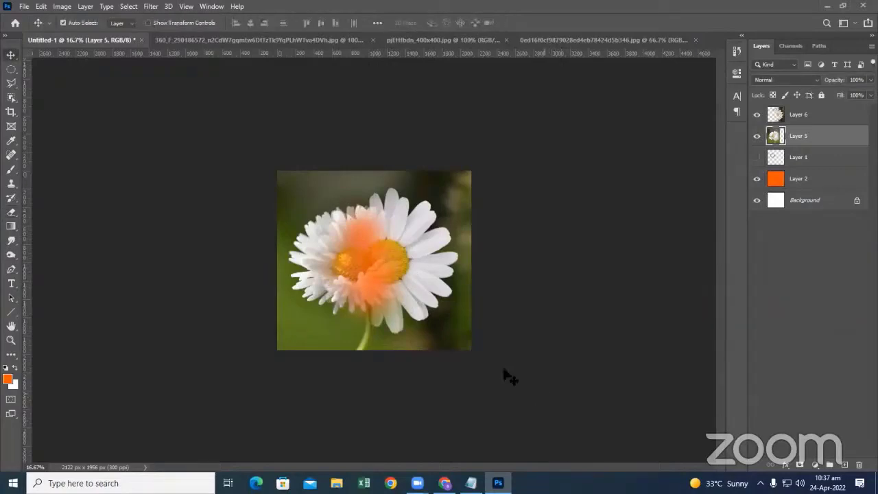
pyautogui.click(424, 298)
pyautogui.hotkey('ctrl', 't')
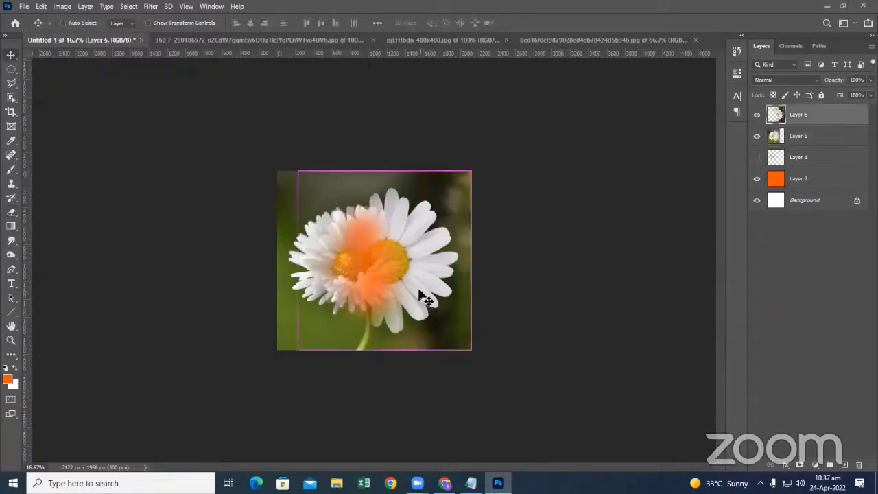
# Step: Scale the Layer 6 daisy to about 135.8% with Free Transform and commit
pyautogui.moveTo(293, 259)
pyautogui.mouseDown()
pyautogui.moveTo(248, 263)
pyautogui.moveTo(231, 279)
pyautogui.mouseUp()
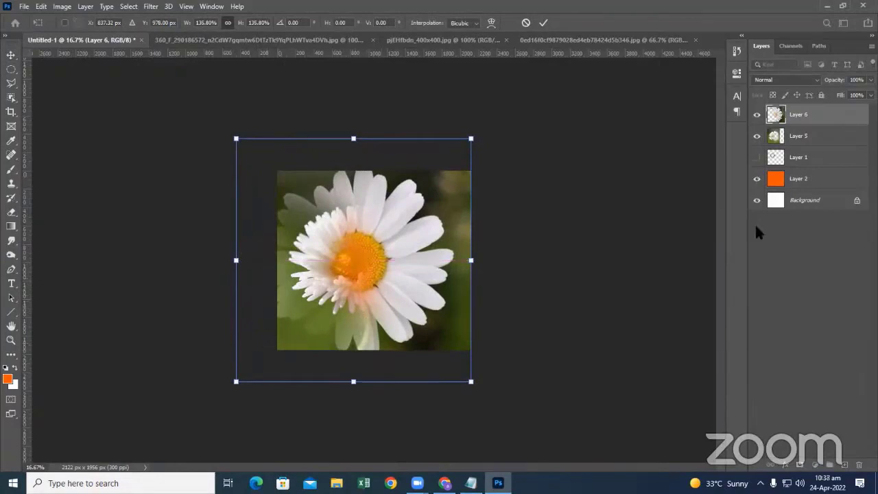
pyautogui.press('Return')
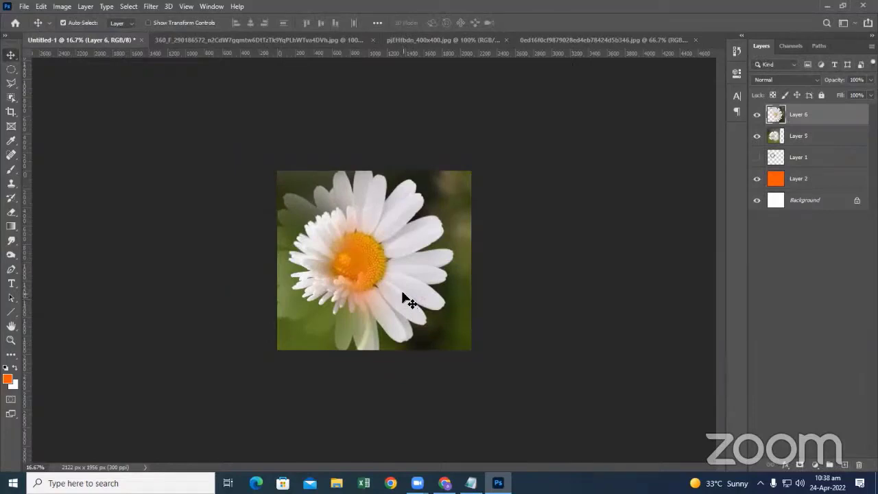
# Step: Choose the Background Eraser, bring pjEHfbdn_400x400.jpg to the front, and adjust the brush size
pyautogui.click(8, 214)
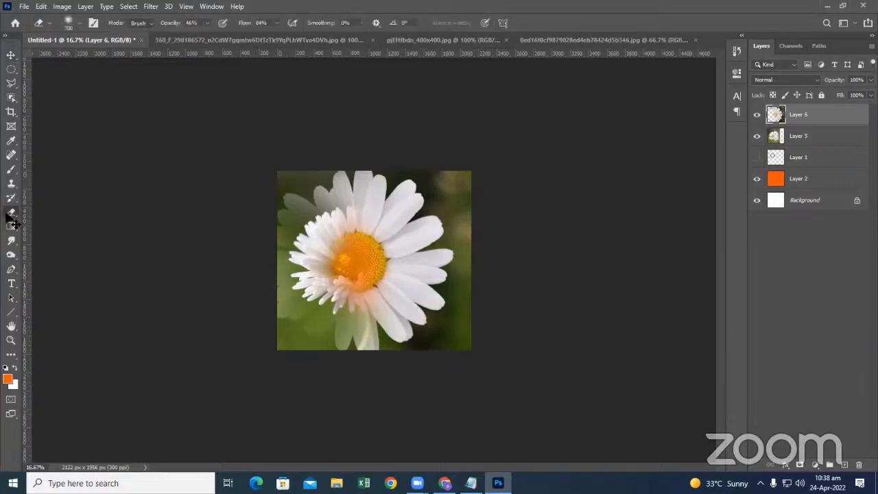
pyautogui.rightClick(7, 214)
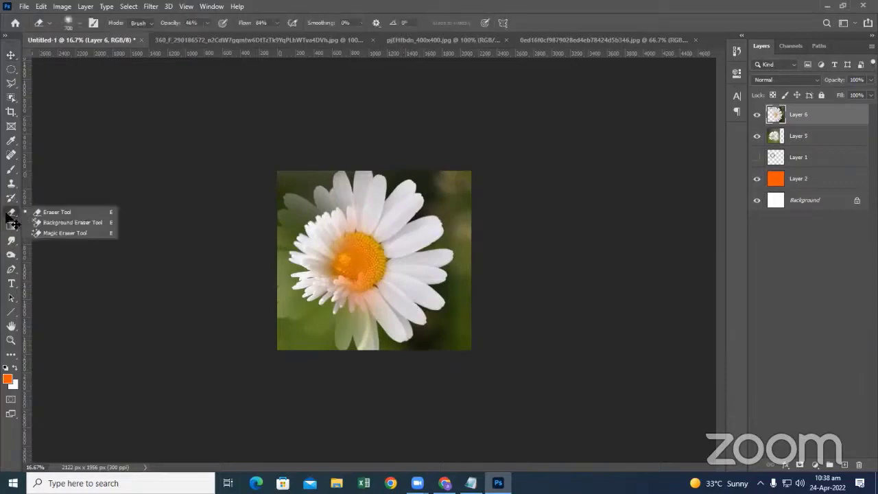
pyautogui.click(45, 224)
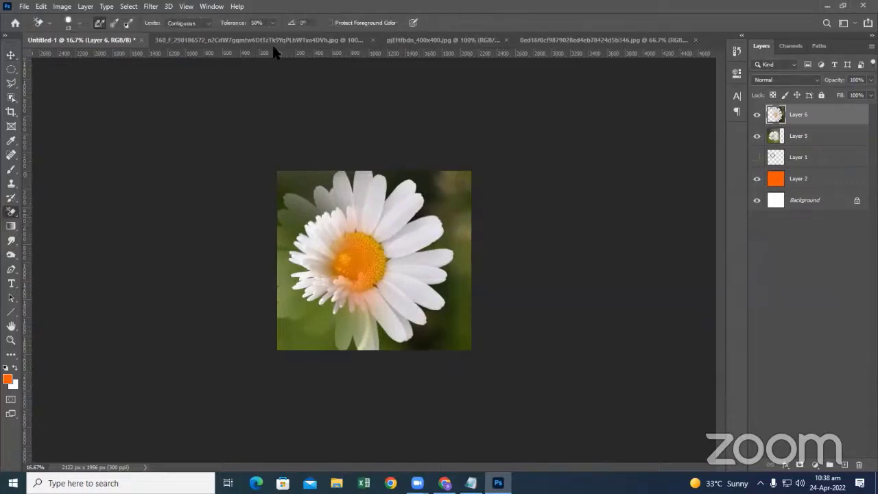
pyautogui.click(272, 41)
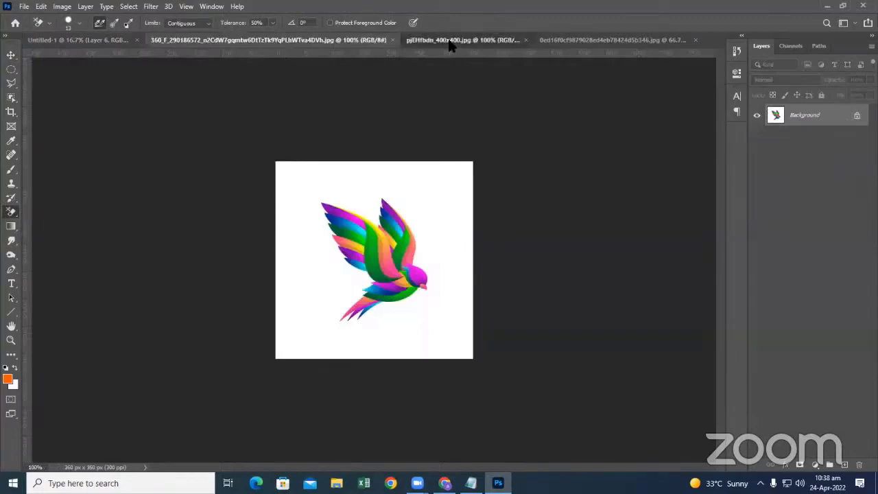
pyautogui.click(451, 41)
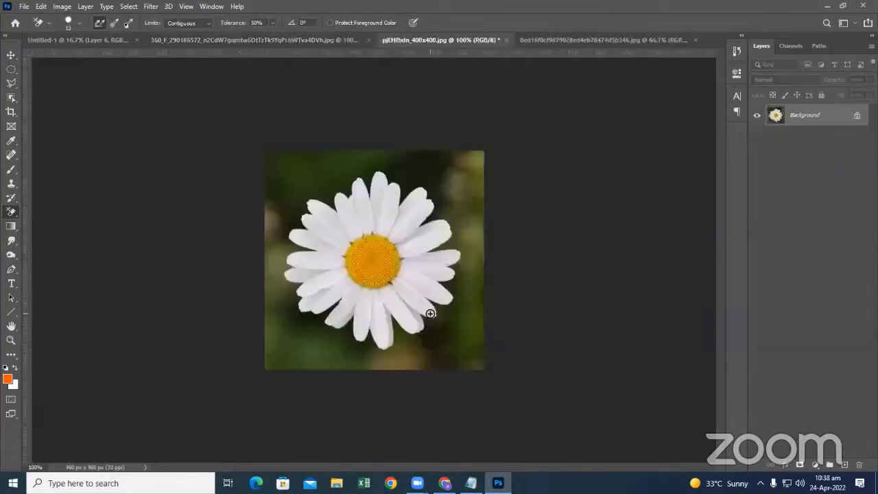
pyautogui.press(']')
pyautogui.press(']')
pyautogui.press(']')
pyautogui.press(']')
pyautogui.press(']')
pyautogui.press(']')
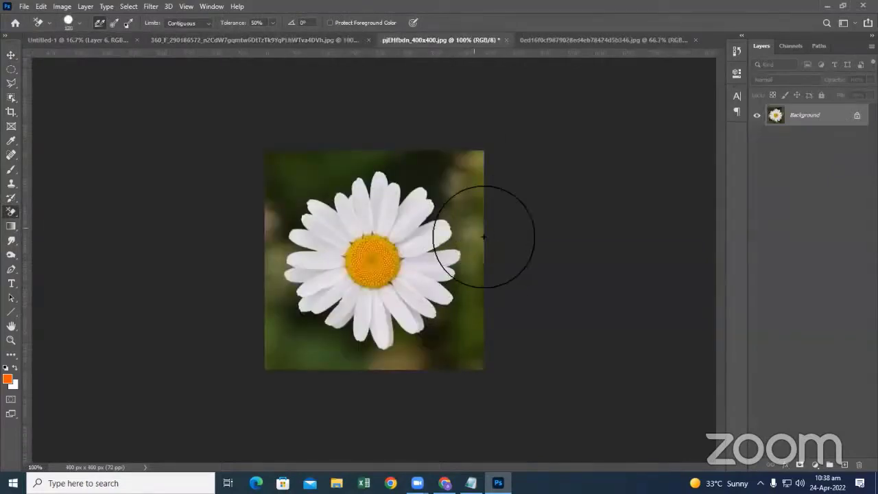
pyautogui.press('[')
pyautogui.press('[')
pyautogui.press('[')
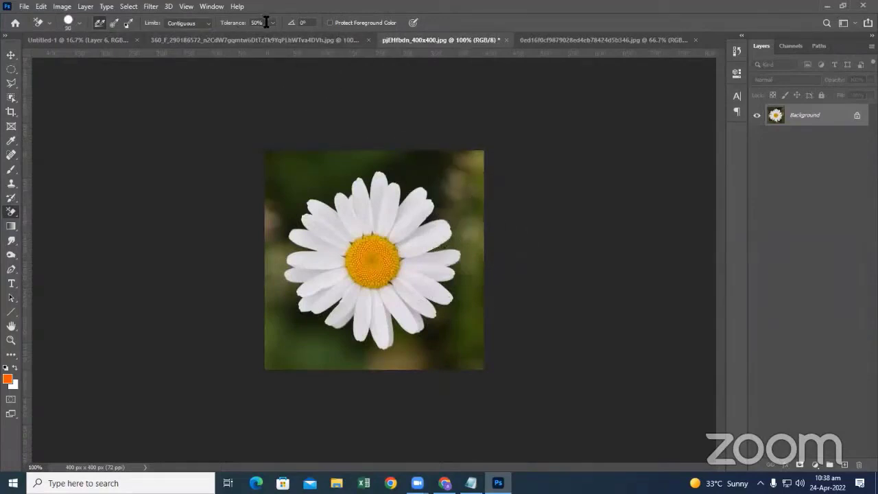
# Step: Erase the green background across the top of the photo and along the daisy's right side
pyautogui.click(456, 181)
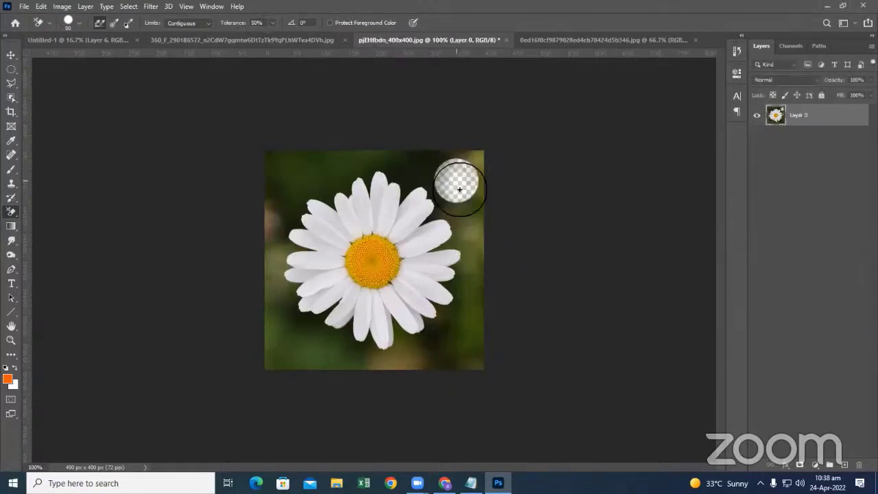
pyautogui.click(415, 164)
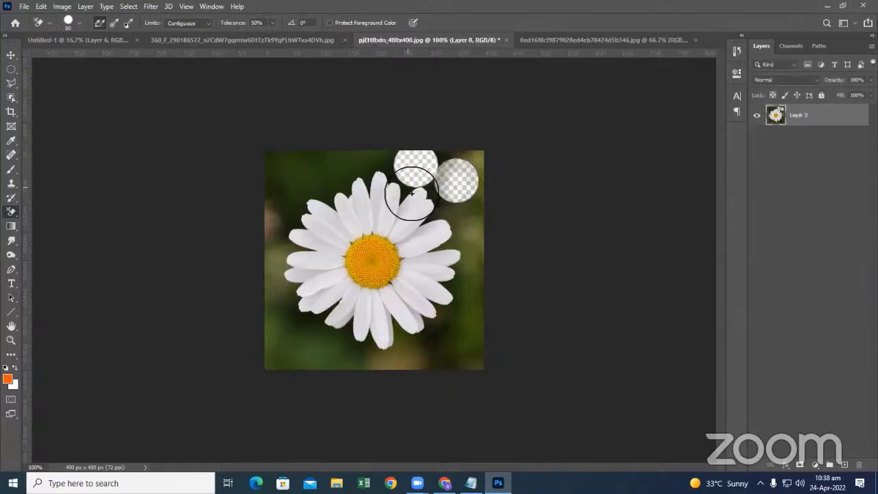
pyautogui.click(366, 175)
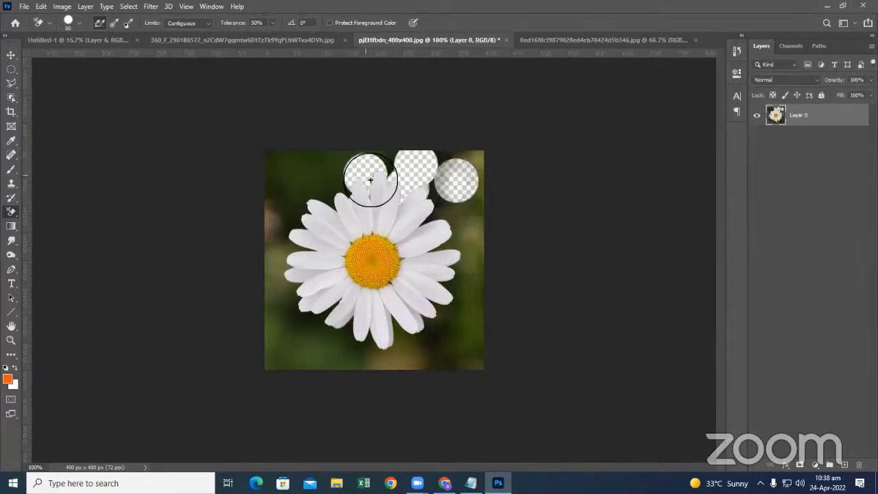
pyautogui.click(336, 181)
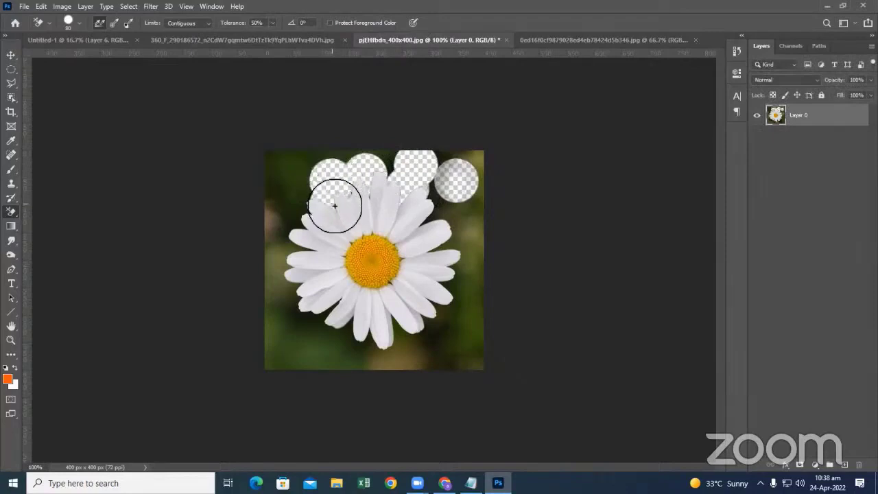
pyautogui.click(297, 207)
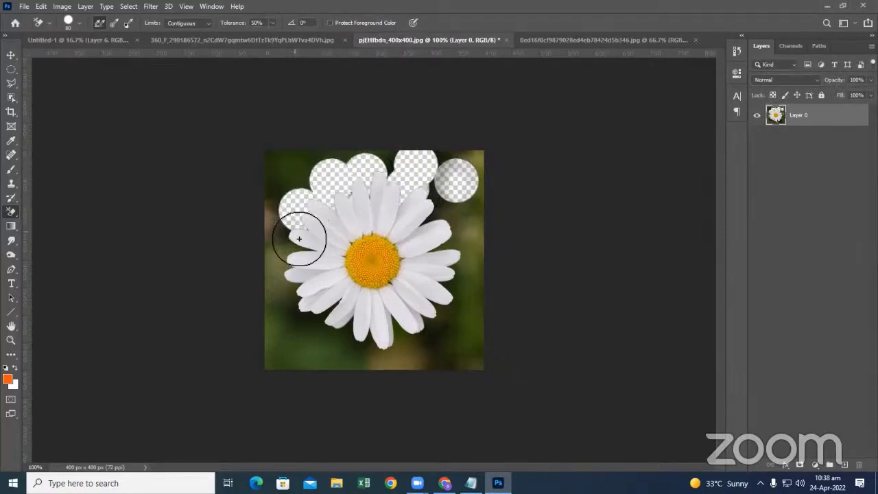
pyautogui.click(458, 290)
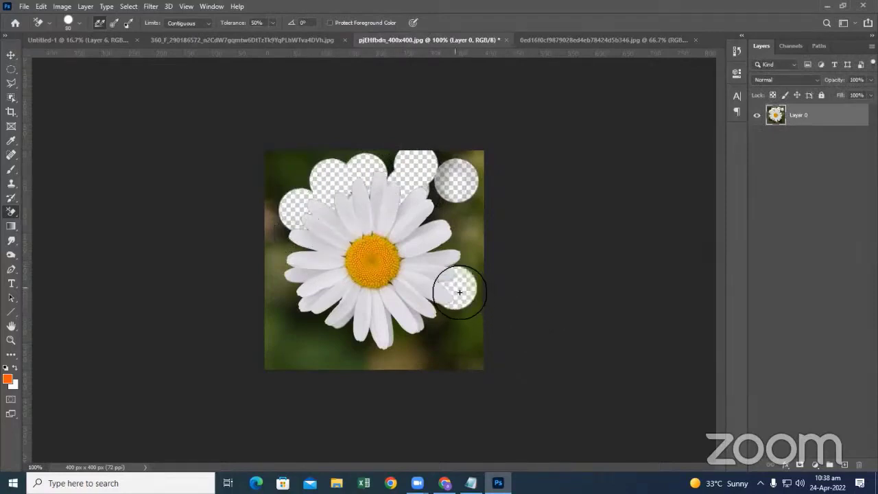
pyautogui.click(454, 242)
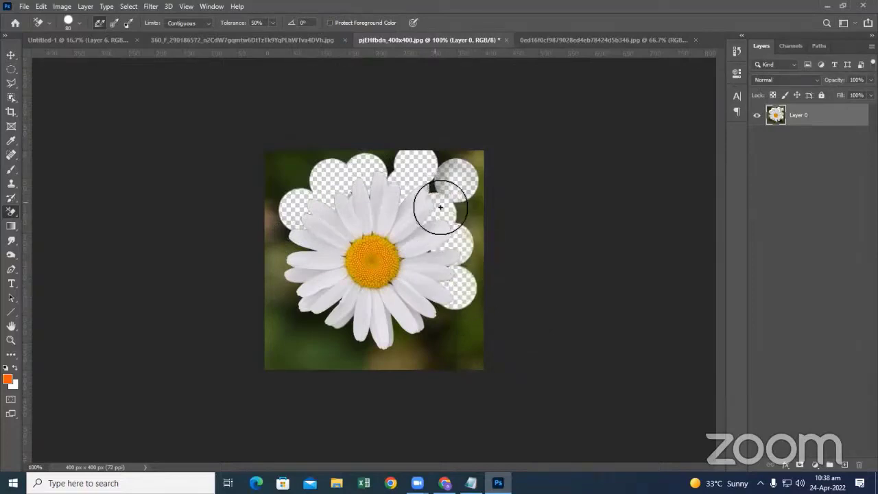
pyautogui.click(440, 186)
pyautogui.click(473, 226)
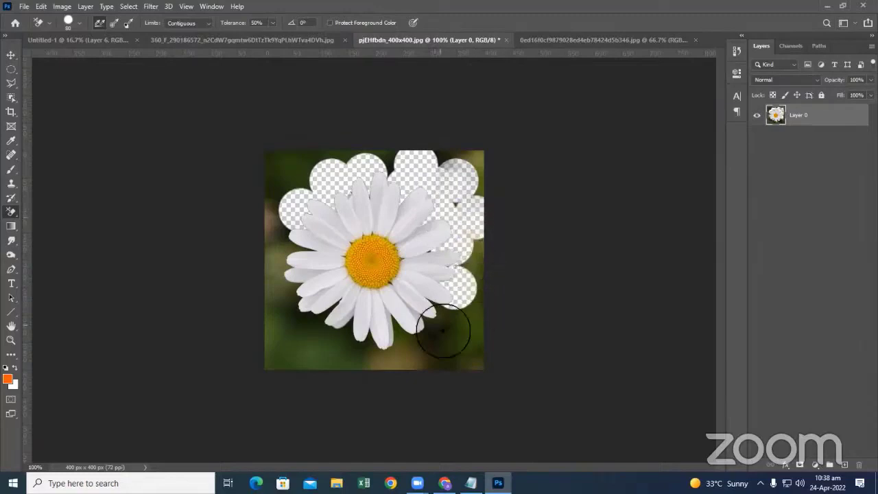
# Step: Erase the background below the daisy's lower right and lower left, undoing the last patch
pyautogui.click(403, 337)
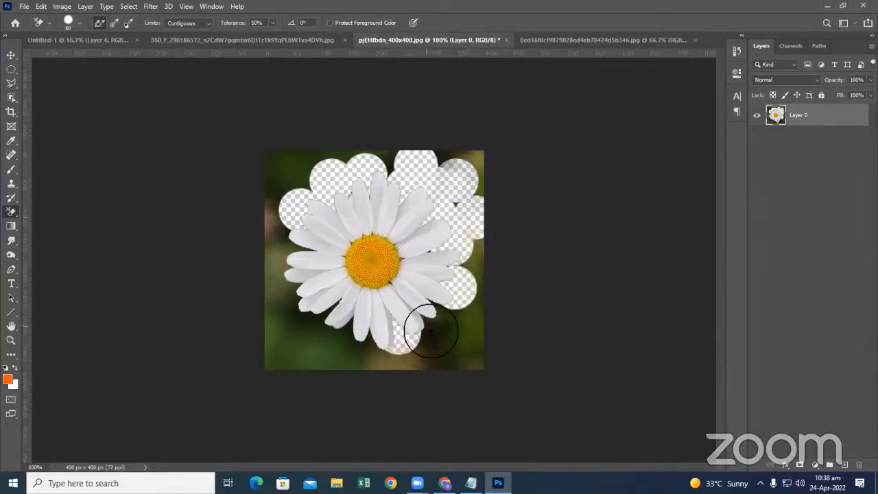
pyautogui.click(433, 322)
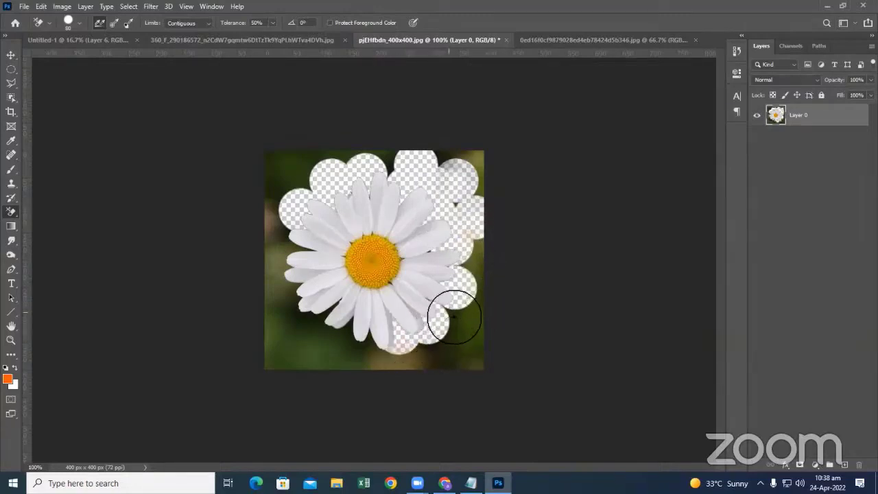
pyautogui.click(454, 314)
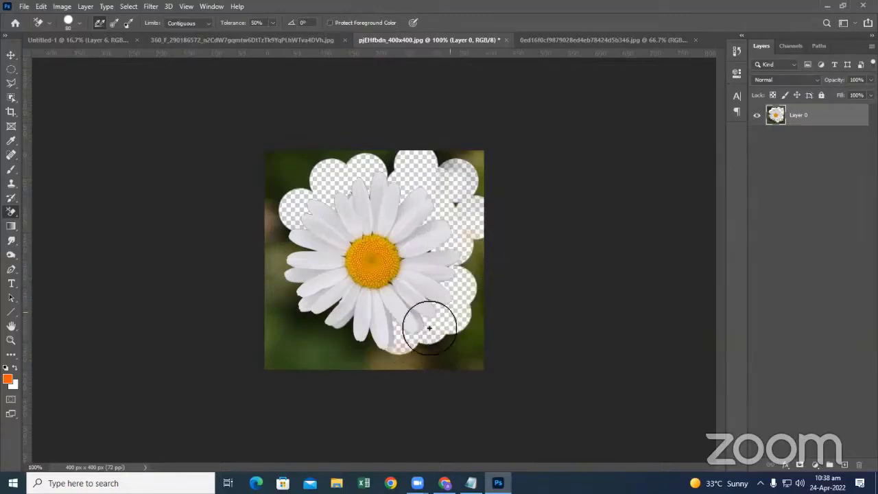
pyautogui.click(316, 320)
pyautogui.click(339, 303)
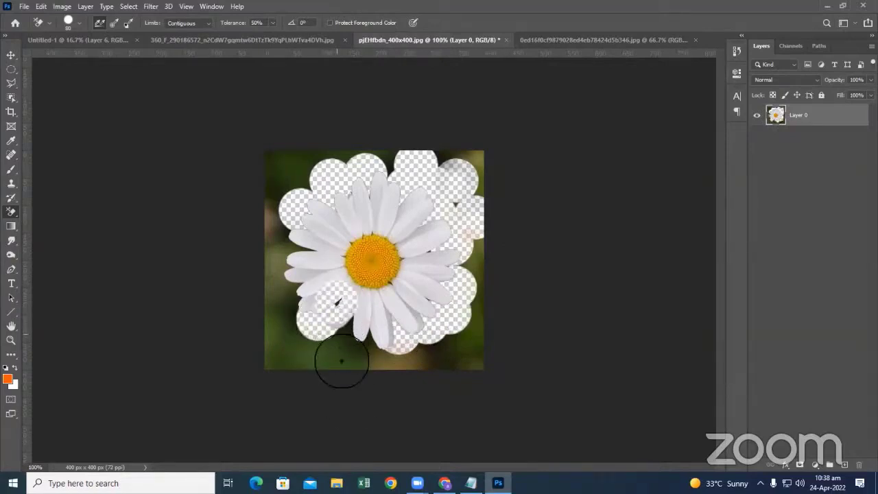
pyautogui.hotkey('ctrl', 'z')
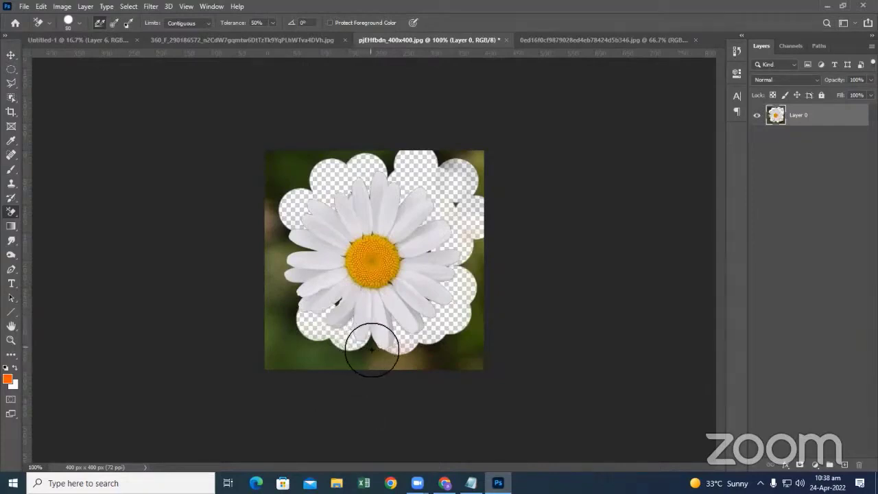
# Step: Erase along the lower-left petals, left edge and bottom edge, then zoom to 200%
pyautogui.moveTo(371, 349); pyautogui.dragTo(294, 277)
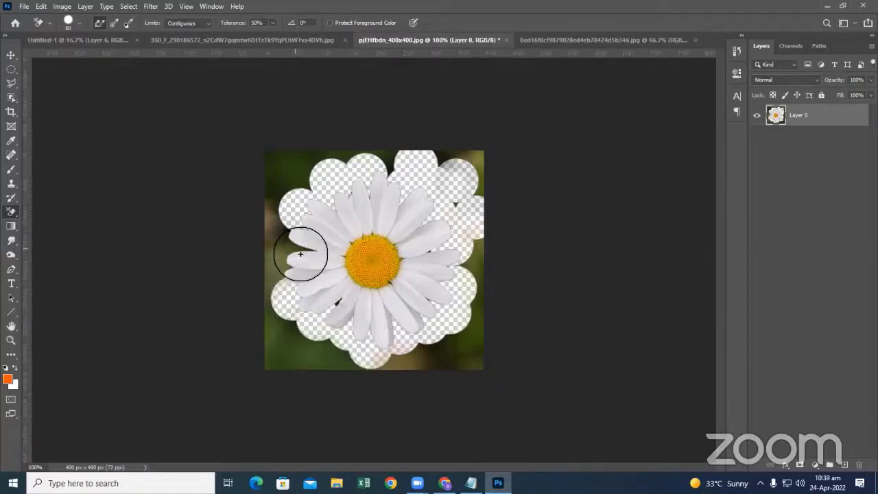
pyautogui.moveTo(299, 254); pyautogui.dragTo(287, 278)
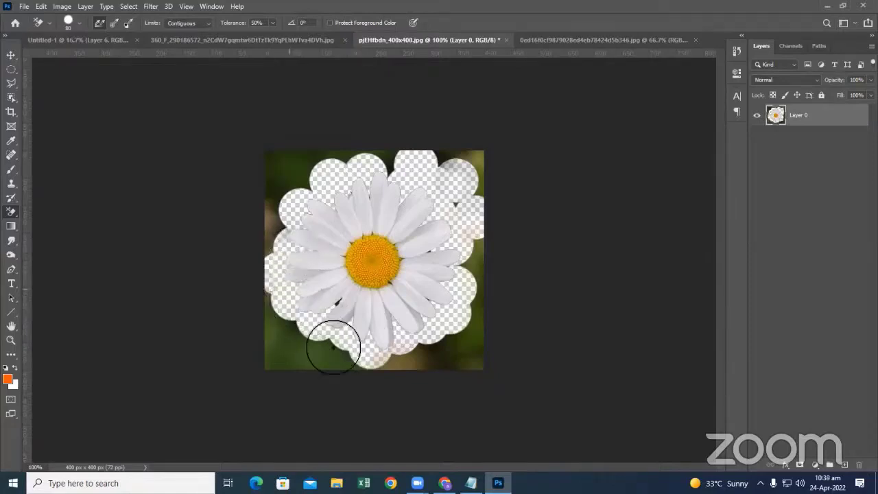
pyautogui.moveTo(334, 347); pyautogui.dragTo(346, 355)
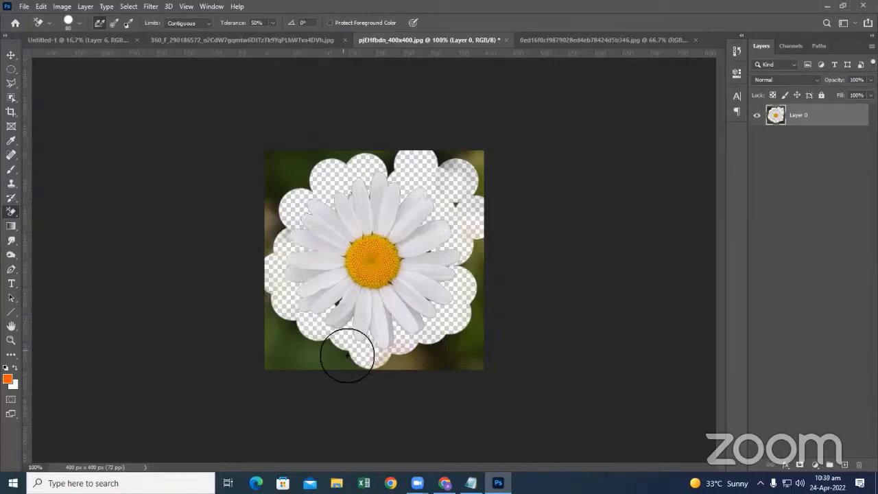
pyautogui.hotkey('ctrl', '+')
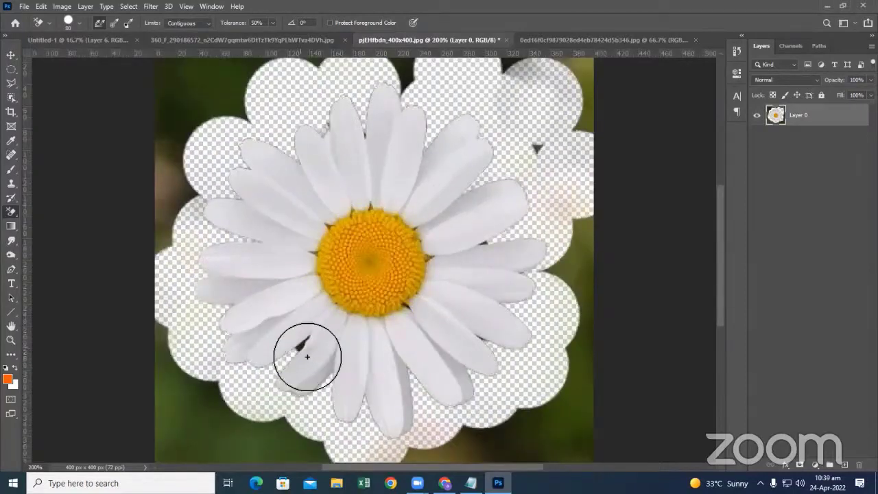
# Step: Clear the dark speck between the lower-left petals with a smaller Background Eraser, checking at 300%
pyautogui.press('[')
pyautogui.press('[')
pyautogui.press('[')
pyautogui.press('[')
pyautogui.press('[')
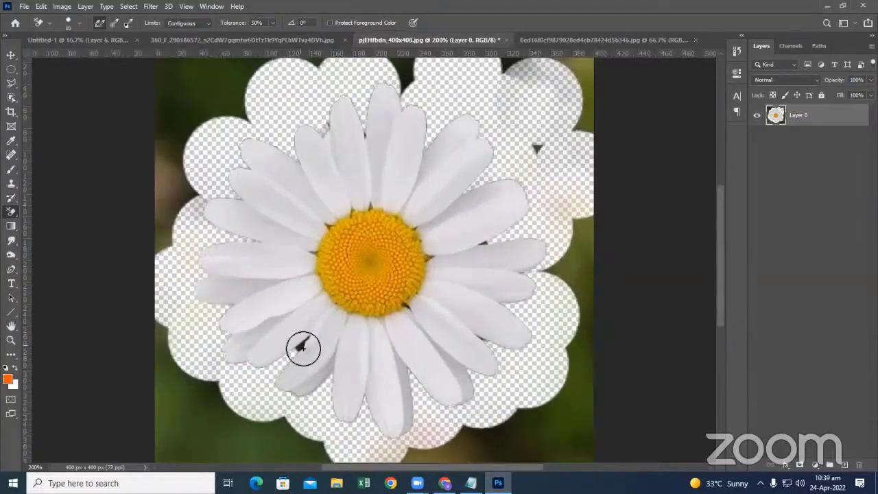
pyautogui.moveTo(304, 345); pyautogui.dragTo(308, 341)
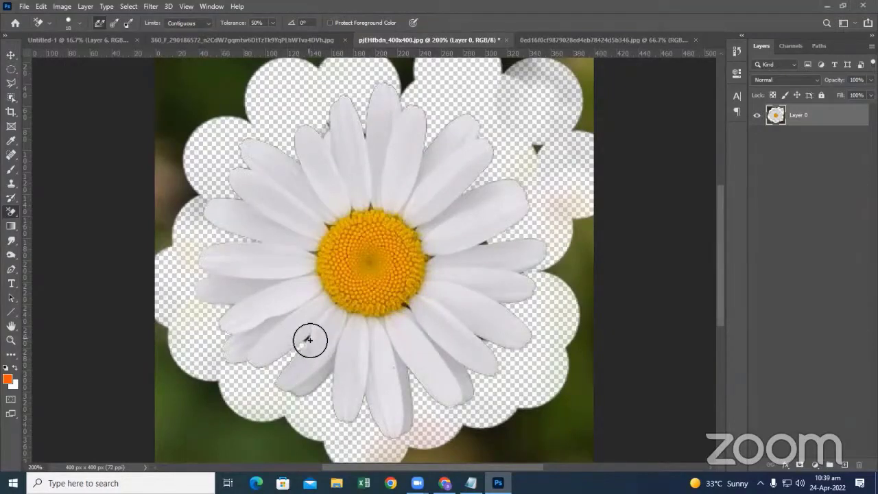
pyautogui.press('[')
pyautogui.press('[')
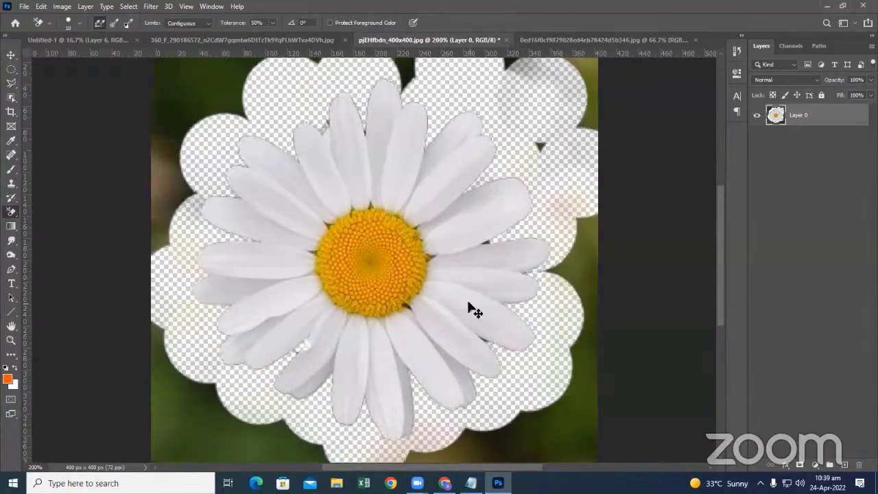
pyautogui.hotkey('ctrl', '+')
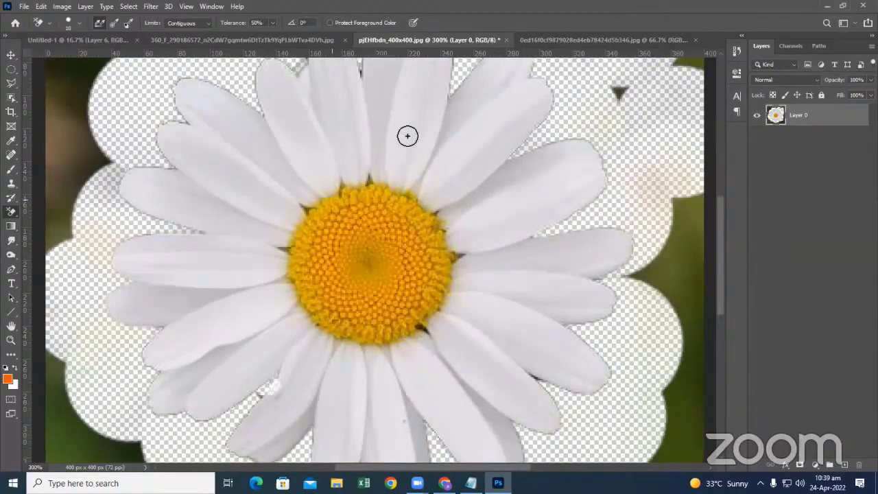
pyautogui.hotkey('ctrl', '-')
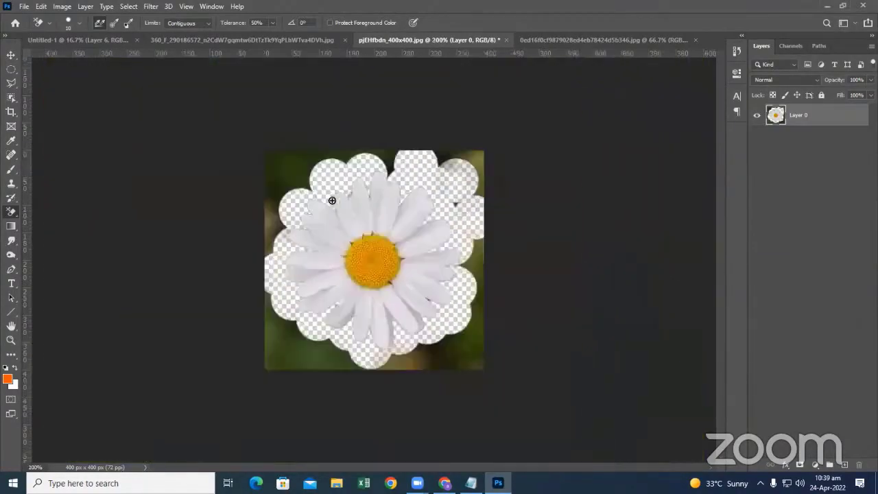
# Step: Switch to the plain Eraser at 100% opacity and flow with a Hard Round brush
pyautogui.rightClick(15, 211)
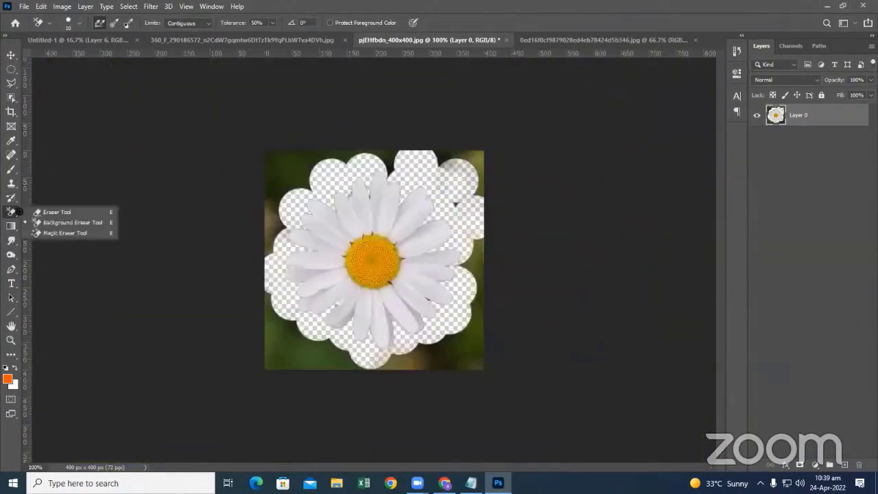
pyautogui.click(55, 208)
pyautogui.moveTo(174, 29); pyautogui.dragTo(215, 30)
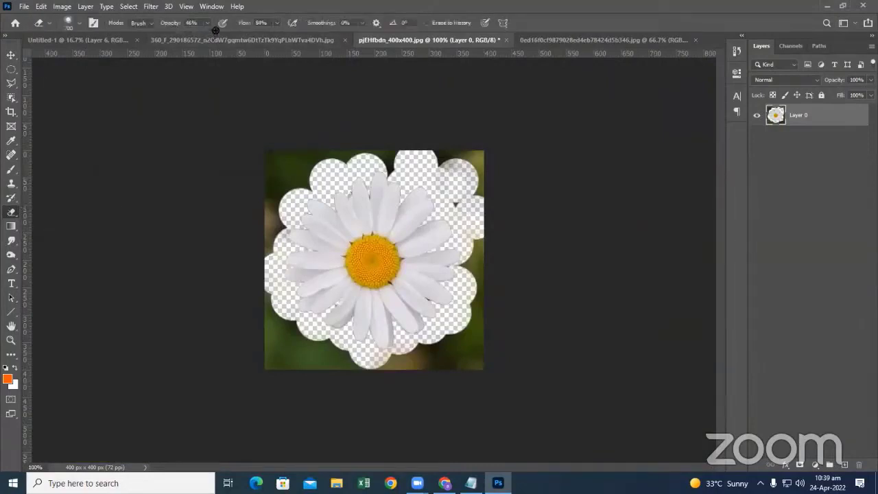
pyautogui.click(207, 23)
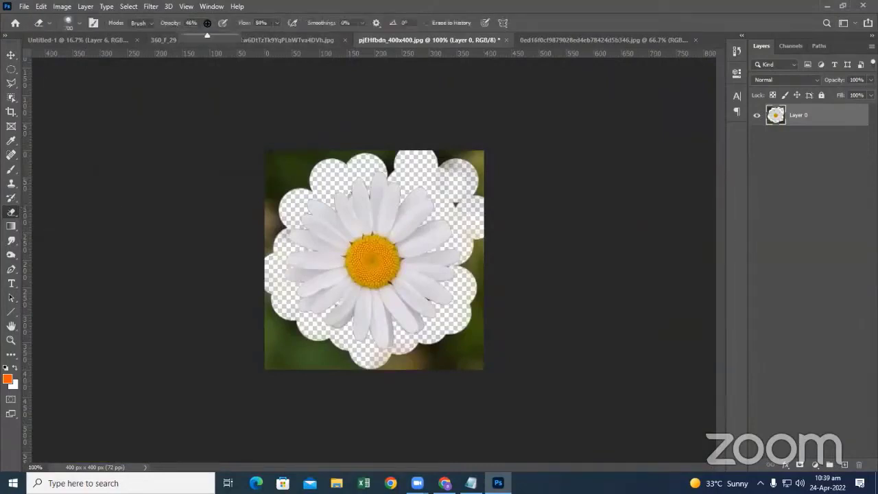
pyautogui.click(276, 23)
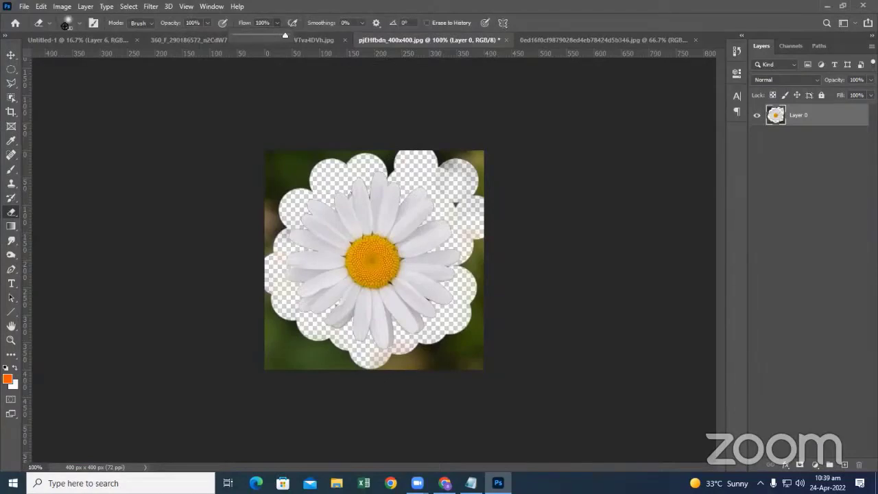
pyautogui.click(66, 25)
pyautogui.click(68, 132)
pyautogui.click(202, 223)
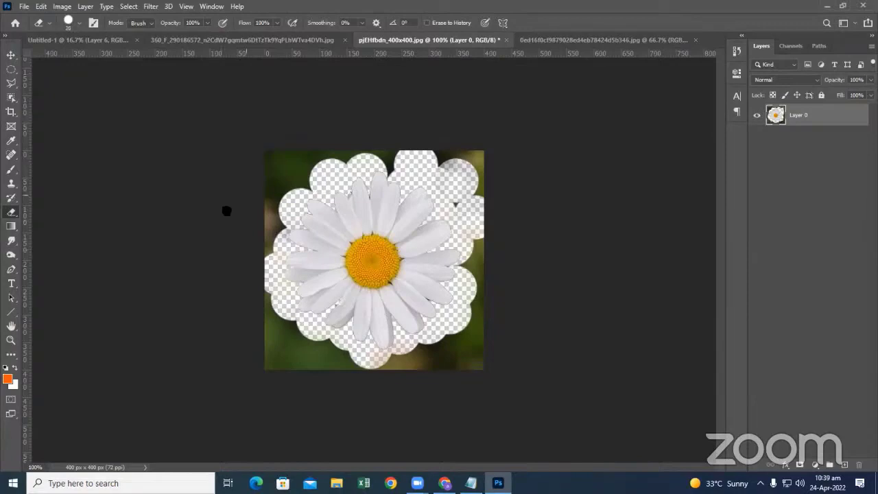
# Step: Enlarge the brush and erase the remaining top-left and lower-right green background
pyautogui.press(']')
pyautogui.press(']')
pyautogui.press(']')
pyautogui.moveTo(254, 176)
pyautogui.mouseDown()
pyautogui.moveTo(313, 162)
pyautogui.moveTo(270, 256)
pyautogui.moveTo(268, 302)
pyautogui.moveTo(295, 343)
pyautogui.moveTo(364, 360)
pyautogui.moveTo(461, 352)
pyautogui.moveTo(432, 363)
pyautogui.moveTo(290, 368)
pyautogui.moveTo(278, 353)
pyautogui.mouseUp()
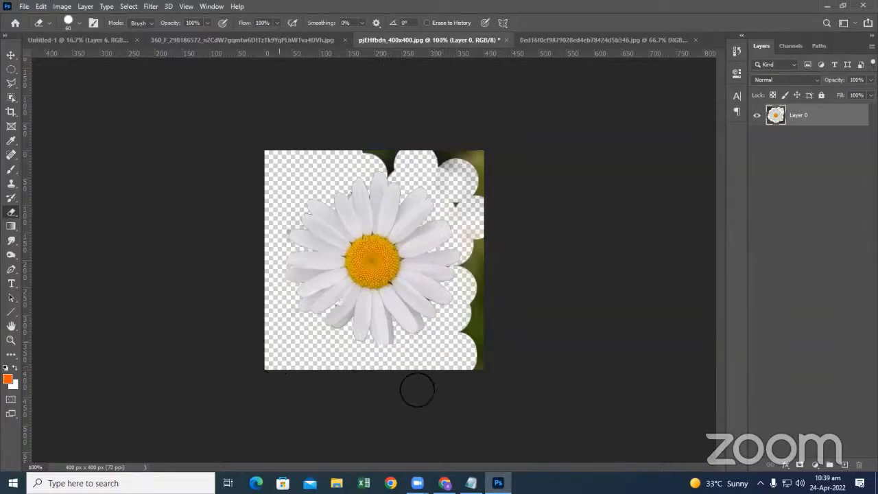
pyautogui.moveTo(417, 390)
pyautogui.mouseDown()
pyautogui.moveTo(480, 358)
pyautogui.moveTo(470, 282)
pyautogui.moveTo(486, 246)
pyautogui.moveTo(468, 192)
pyautogui.moveTo(470, 153)
pyautogui.moveTo(471, 190)
pyautogui.moveTo(470, 172)
pyautogui.moveTo(411, 161)
pyautogui.moveTo(400, 167)
pyautogui.moveTo(370, 152)
pyautogui.mouseUp()
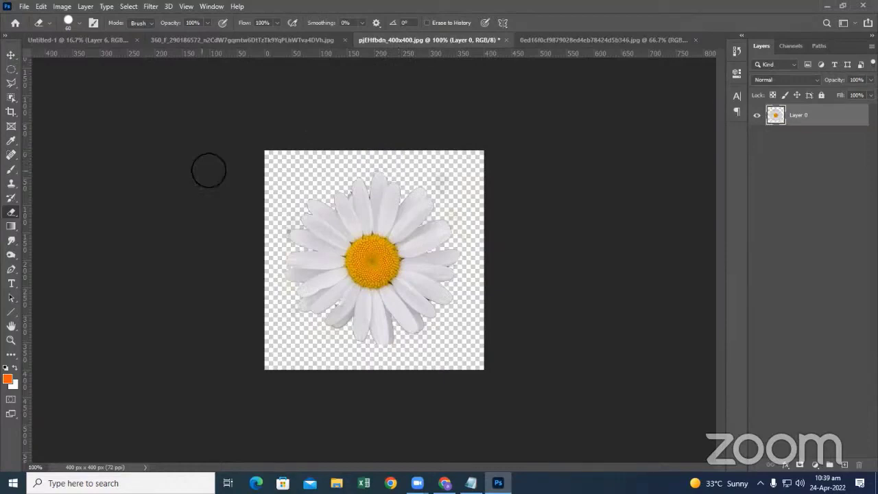
# Step: Select the Magic Eraser Tool and switch to the tall daisy photo
pyautogui.rightClick(7, 214)
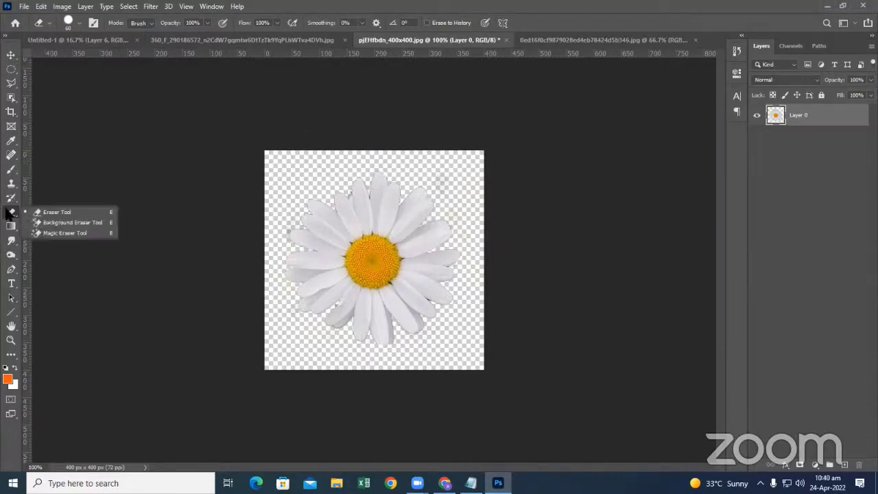
pyautogui.click(60, 233)
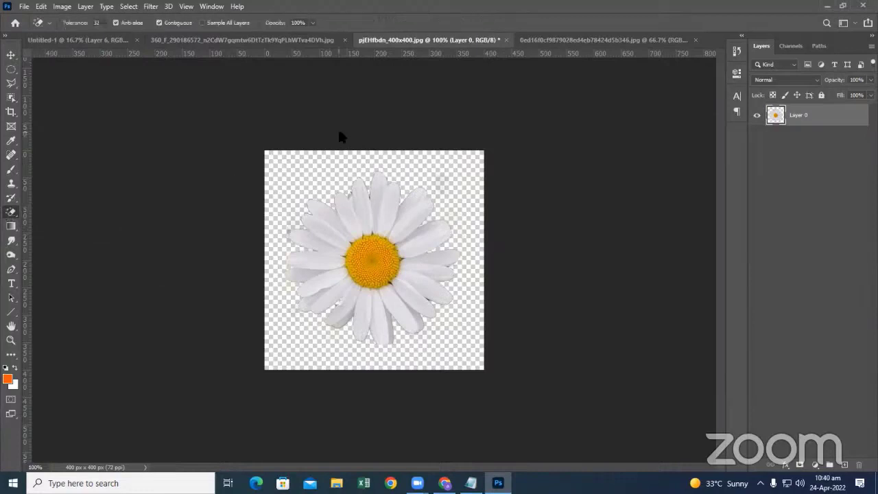
pyautogui.click(268, 40)
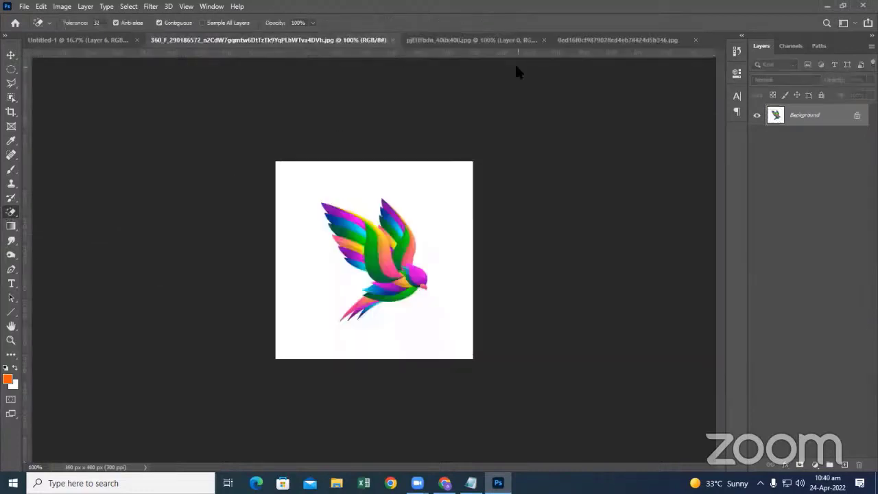
pyautogui.click(584, 39)
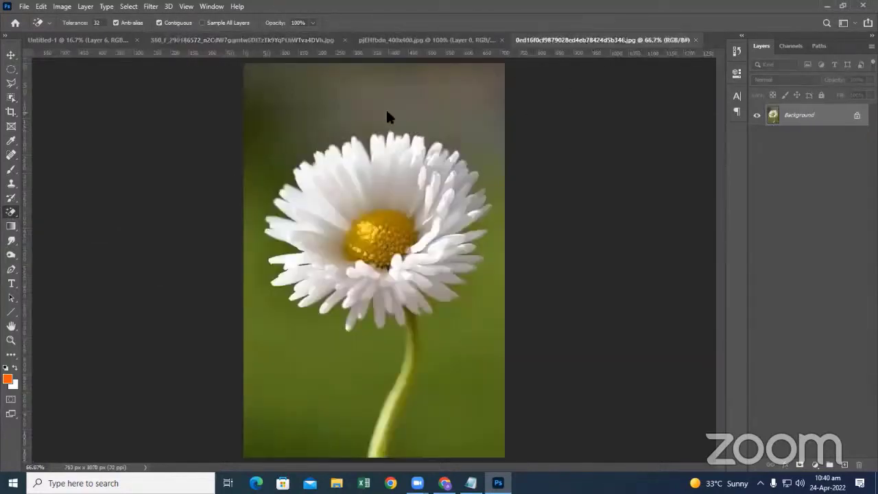
# Step: Magic-erase the upper background, lower green and upper-left leaf, then undo those erasures
pyautogui.click(344, 112)
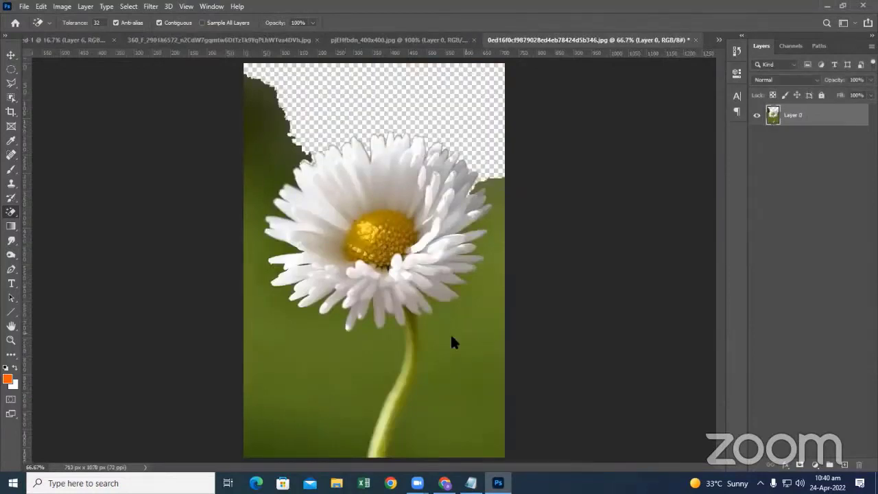
pyautogui.click(456, 357)
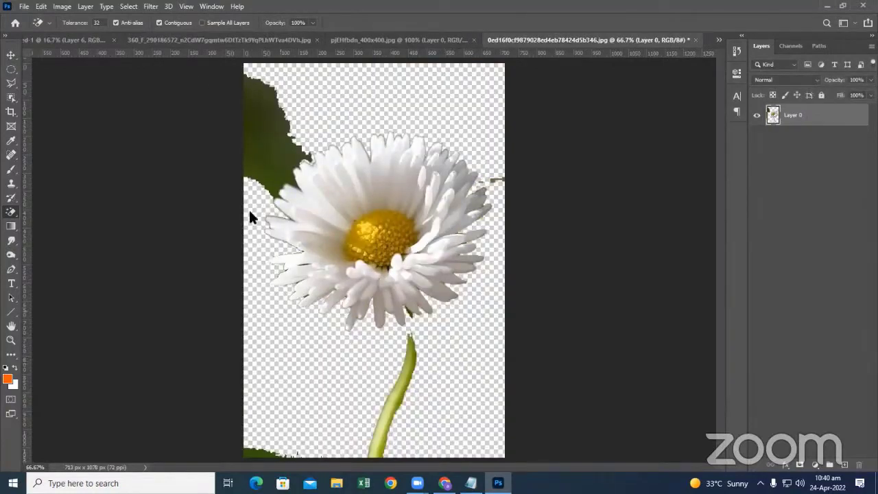
pyautogui.click(289, 150)
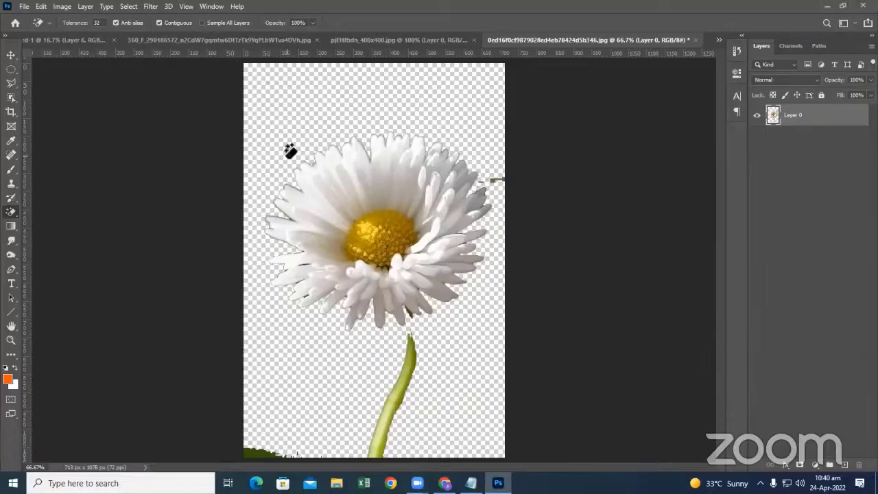
pyautogui.hotkey('ctrl', 'z')
pyautogui.hotkey('ctrl', 'z')
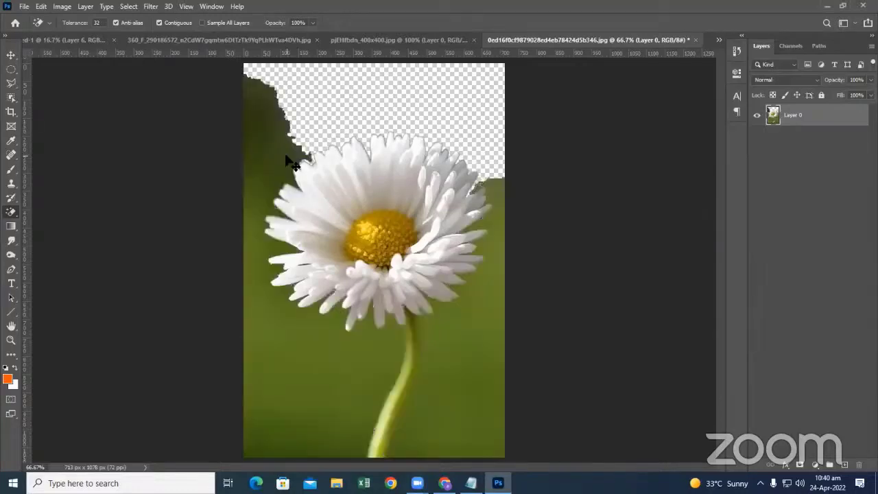
pyautogui.hotkey('ctrl', 'z')
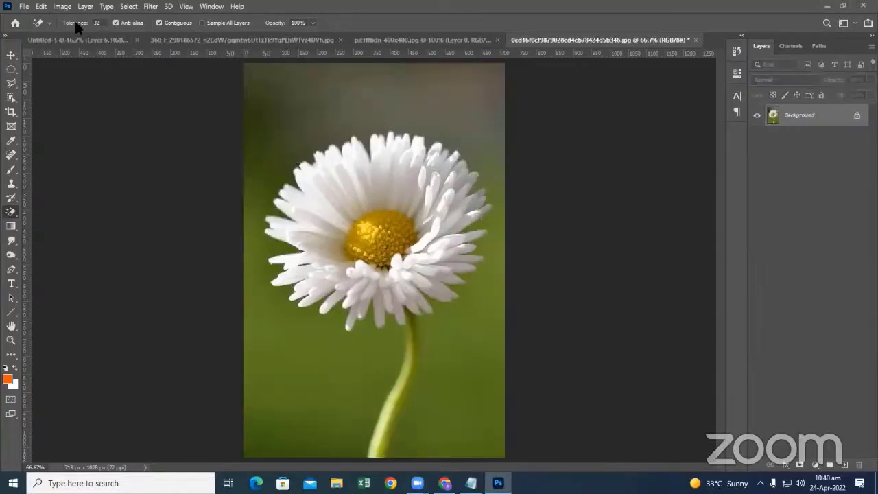
# Step: Set Magic Eraser tolerance to 60 and erase the tall daisy's lower and top grey background
pyautogui.click(74, 25)
pyautogui.write('60')
pyautogui.click(267, 390)
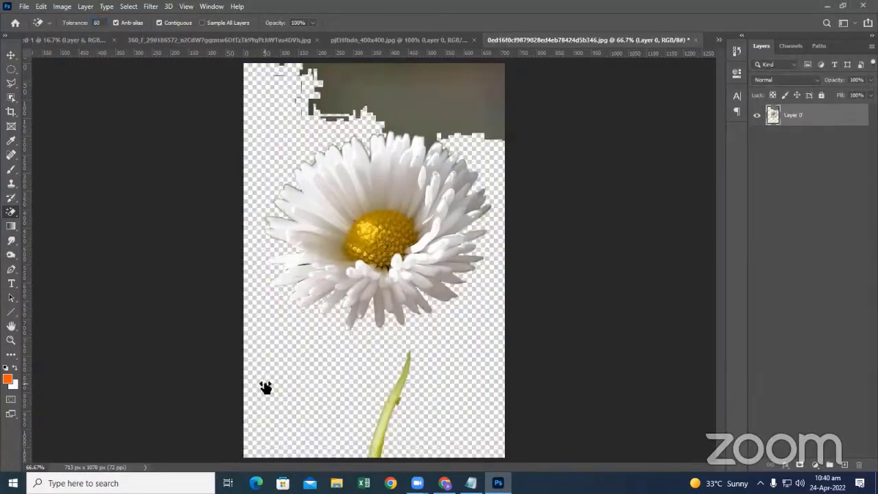
pyautogui.click(469, 101)
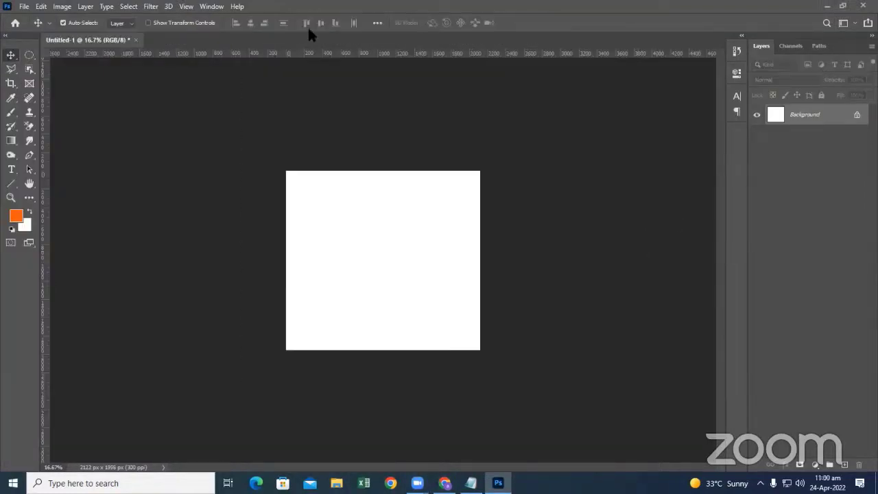
pyautogui.click(23, 6)
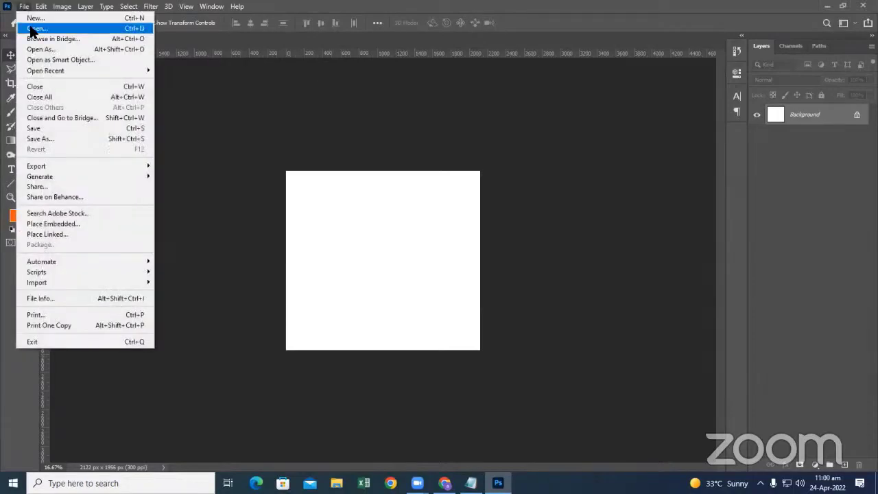
pyautogui.click(31, 28)
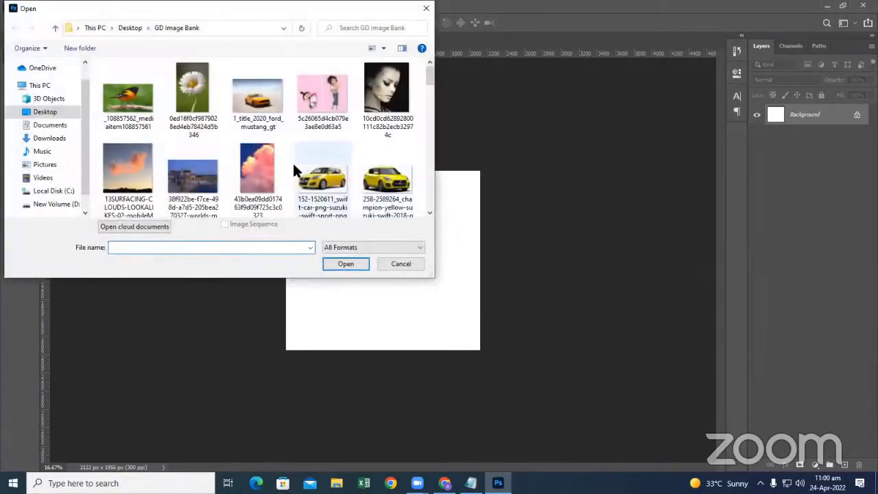
pyautogui.scroll(-5, 292, 161)
pyautogui.scroll(-3, 292, 161)
pyautogui.scroll(1, 291, 163)
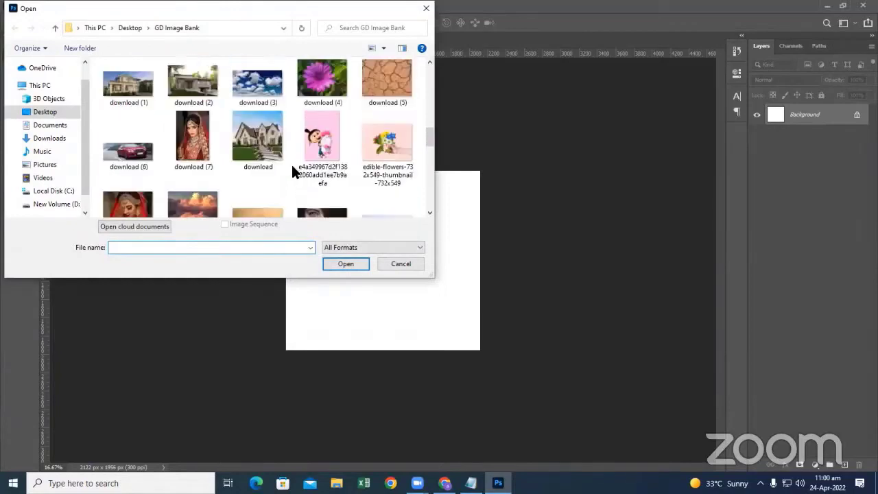
pyautogui.scroll(1, 275, 168)
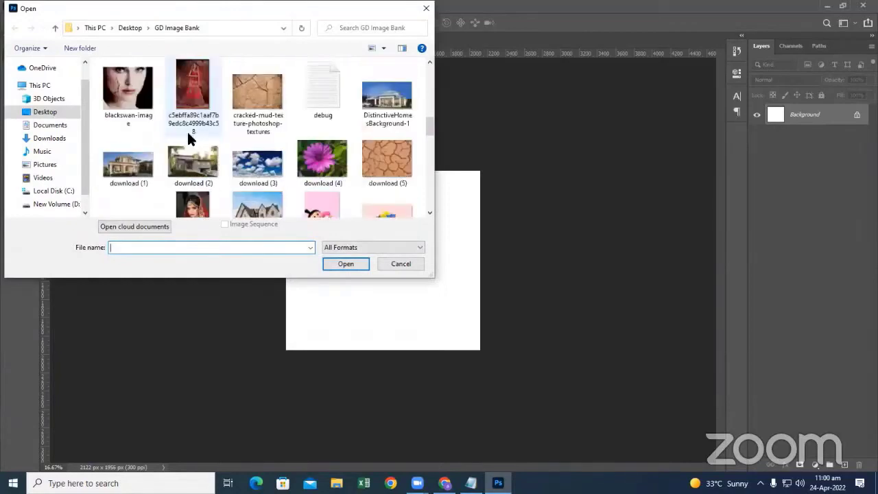
pyautogui.doubleClick(125, 174)
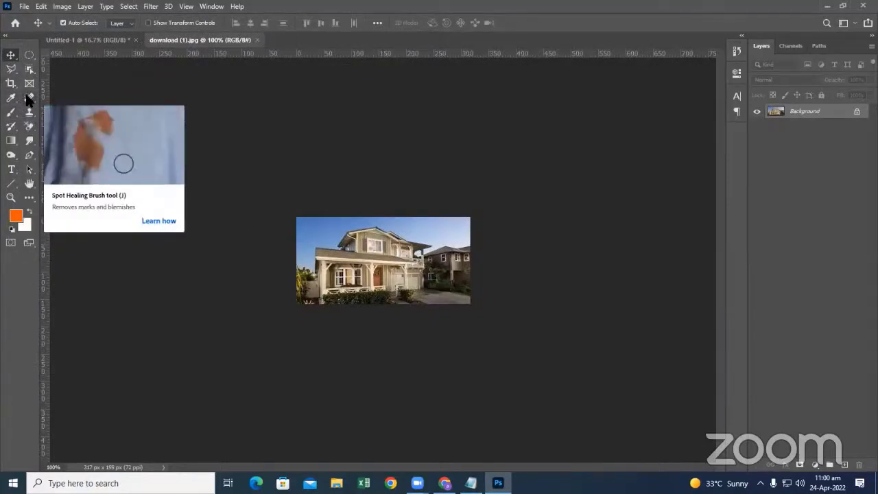
# Step: Select the whole sky with the Magic Wand, adding the right and left sky areas
pyautogui.rightClick(29, 69)
pyautogui.click(69, 93)
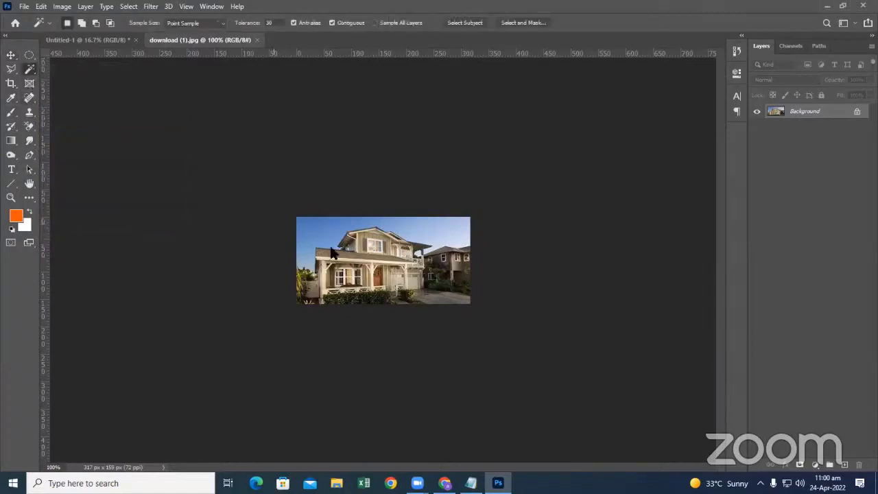
pyautogui.click(313, 229)
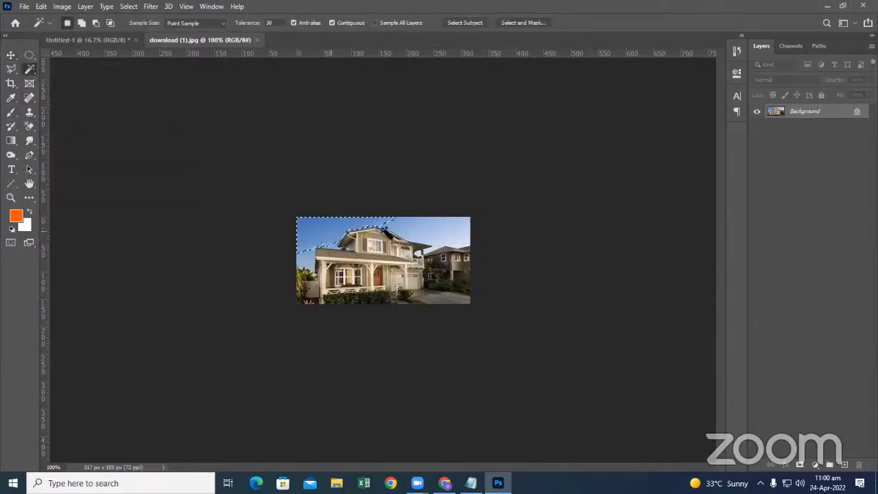
pyautogui.keyDown('shift'); pyautogui.click(434, 234); pyautogui.keyUp('shift')
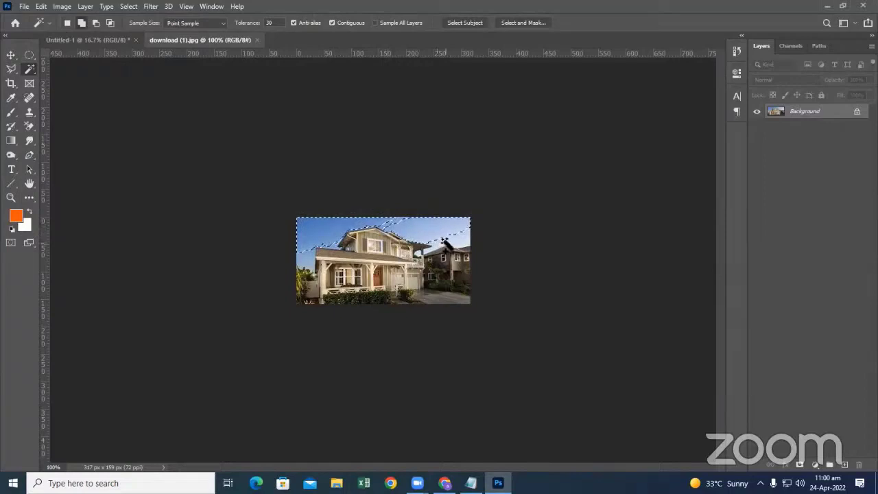
pyautogui.keyDown('shift'); pyautogui.click(442, 237); pyautogui.keyUp('shift')
pyautogui.keyDown('shift'); pyautogui.click(309, 255); pyautogui.keyUp('shift')
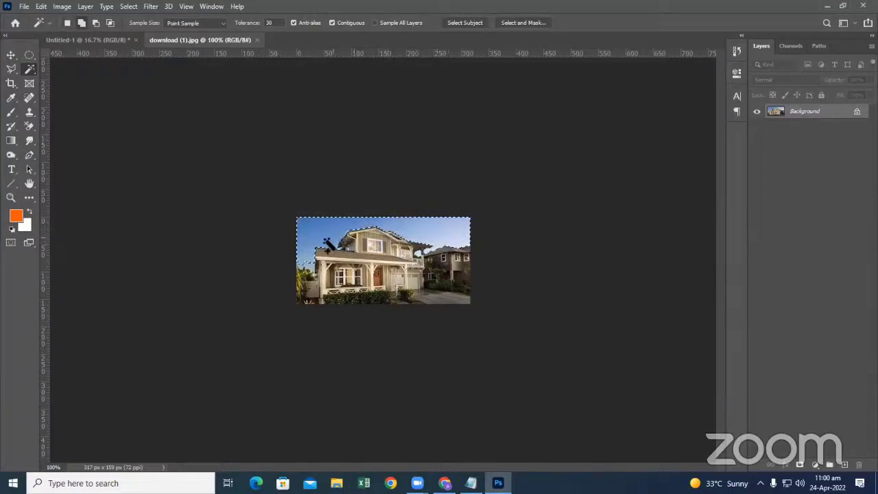
pyautogui.keyDown('shift'); pyautogui.click(312, 264); pyautogui.keyUp('shift')
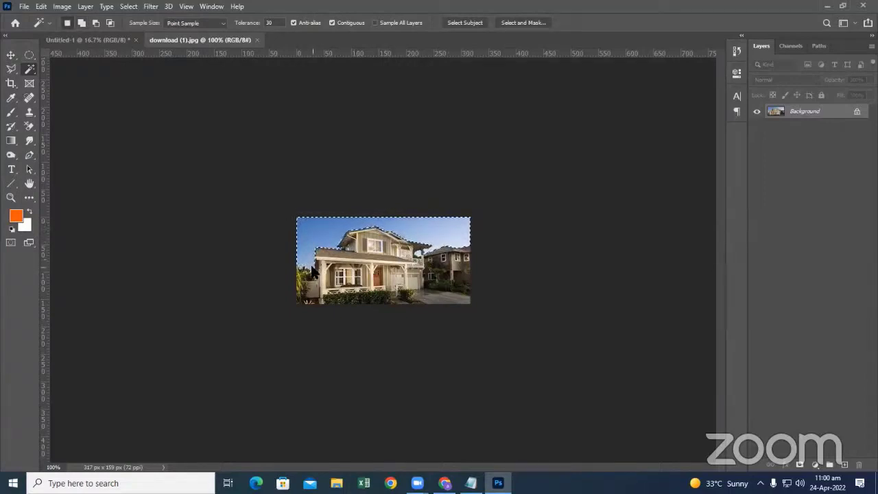
# Step: Dismiss the Fill dialog and convert the locked Background into Layer 0
pyautogui.hotkey('shift', 'F5')
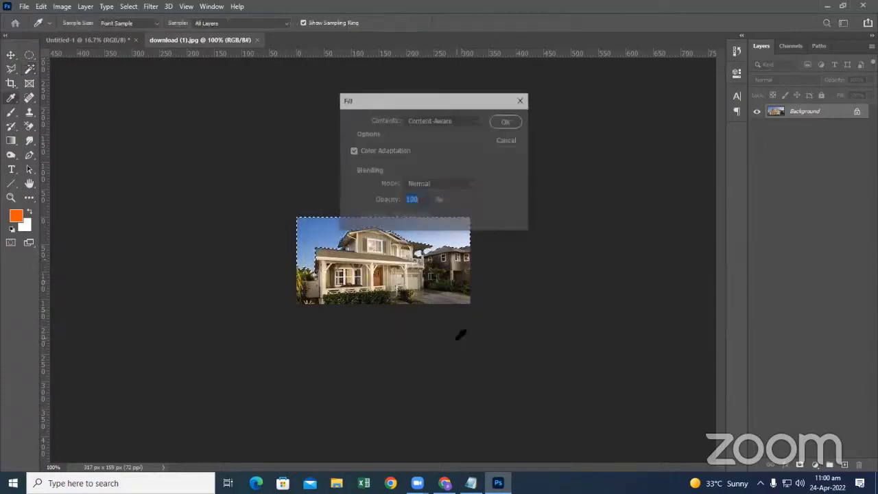
pyautogui.click(505, 121)
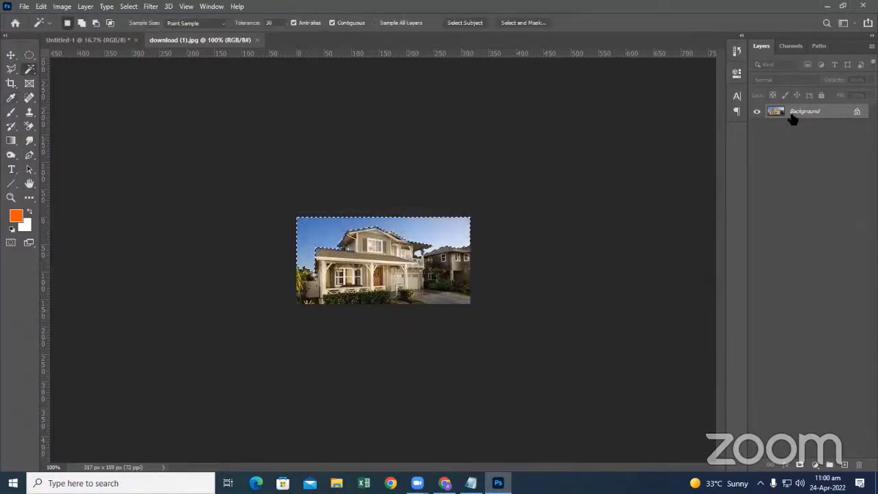
pyautogui.doubleClick(799, 113)
pyautogui.click(531, 140)
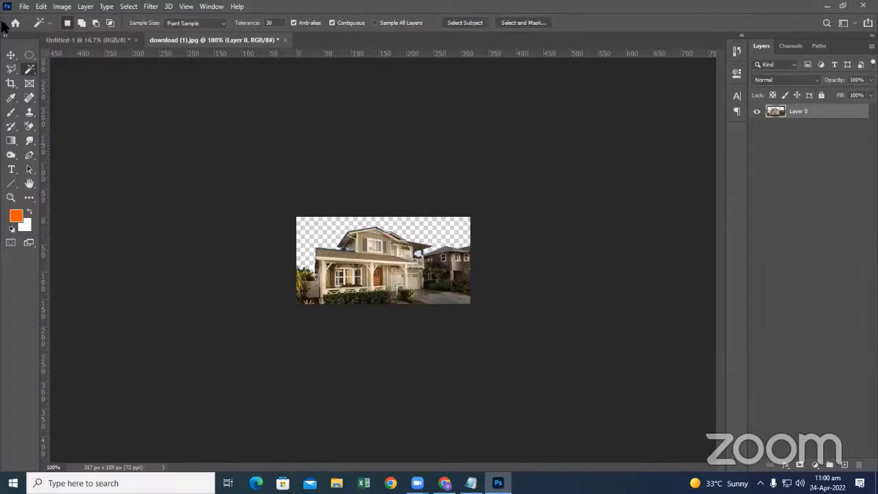
pyautogui.click(24, 7)
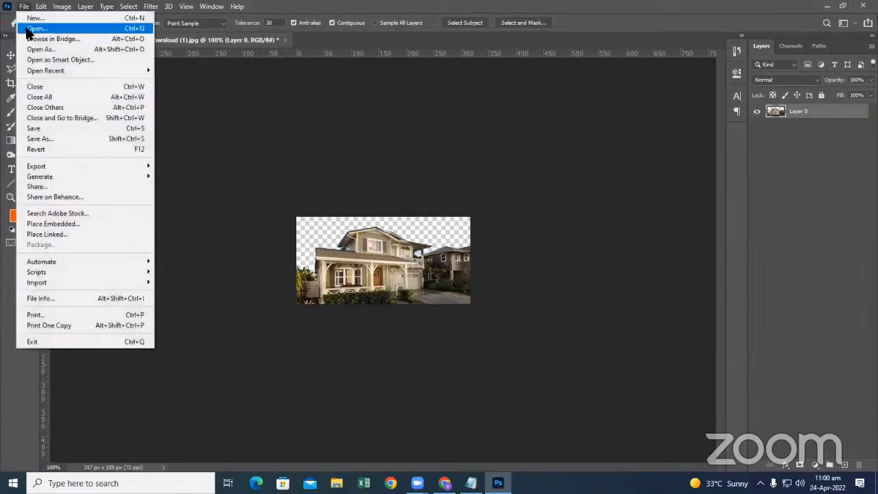
pyautogui.click(27, 26)
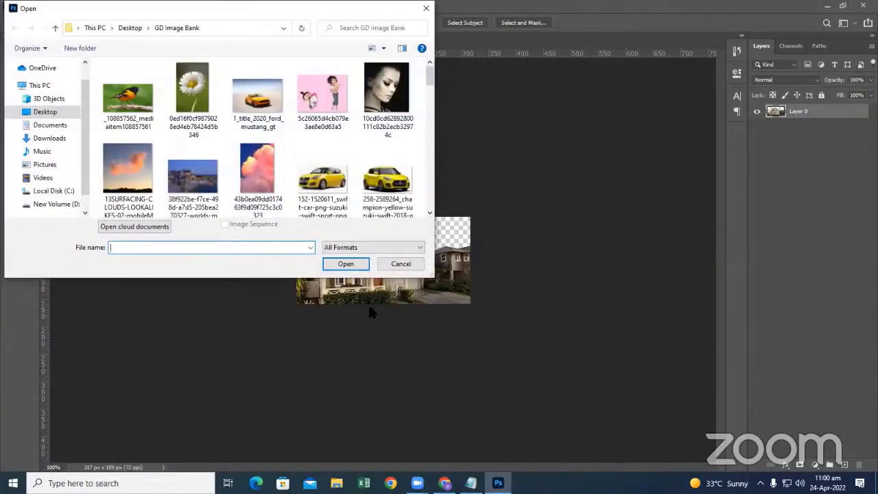
pyautogui.scroll(-5, 326, 177)
pyautogui.scroll(-5, 328, 179)
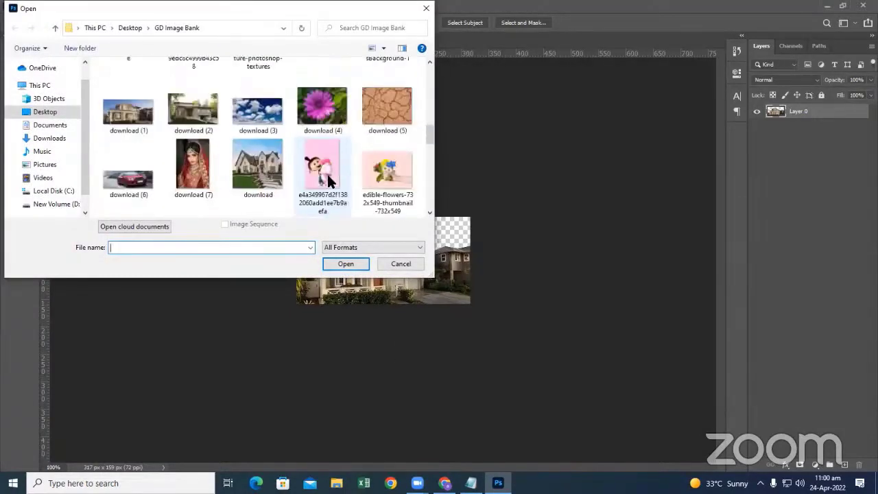
pyautogui.scroll(-3, 327, 179)
pyautogui.scroll(-5, 328, 180)
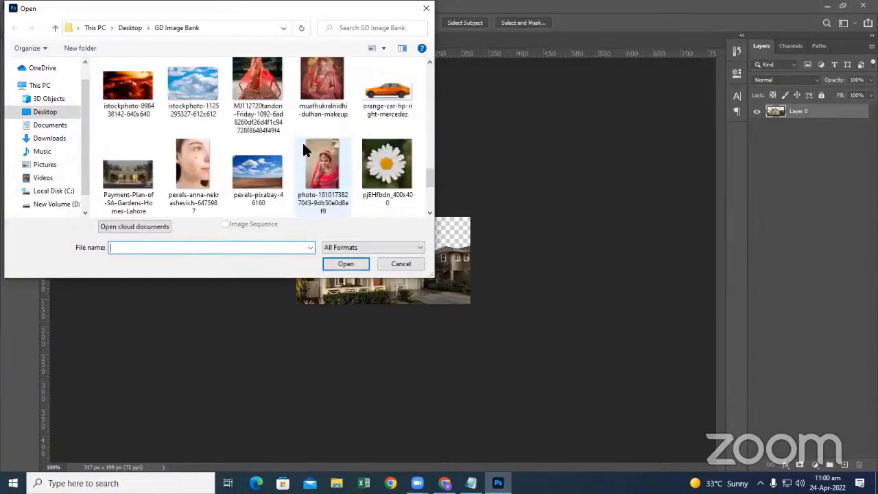
pyautogui.click(204, 91)
pyautogui.doubleClick(204, 92)
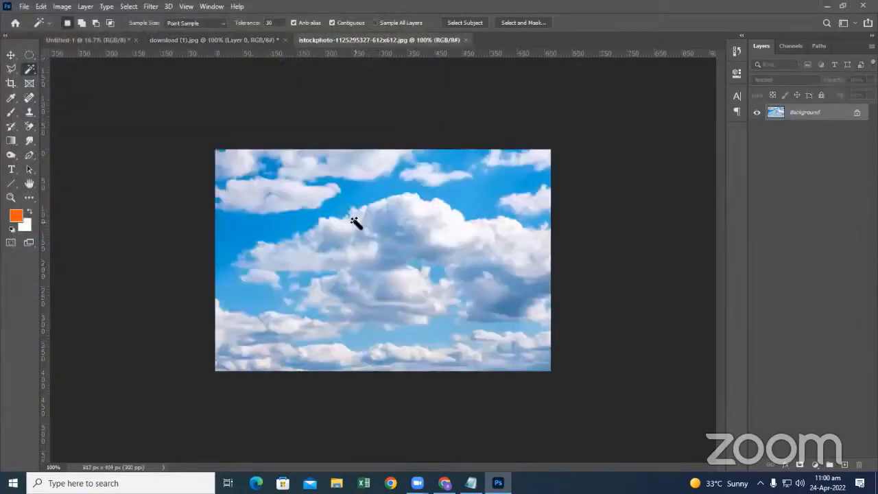
# Step: Move the clouds image into the house document as Layer 1 and place it below Layer 0
pyautogui.press('v')
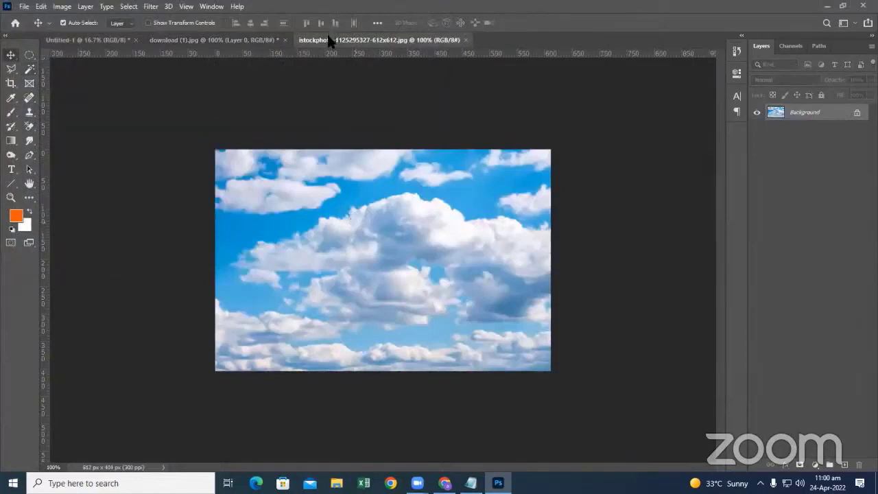
pyautogui.moveTo(397, 40); pyautogui.dragTo(528, 80)
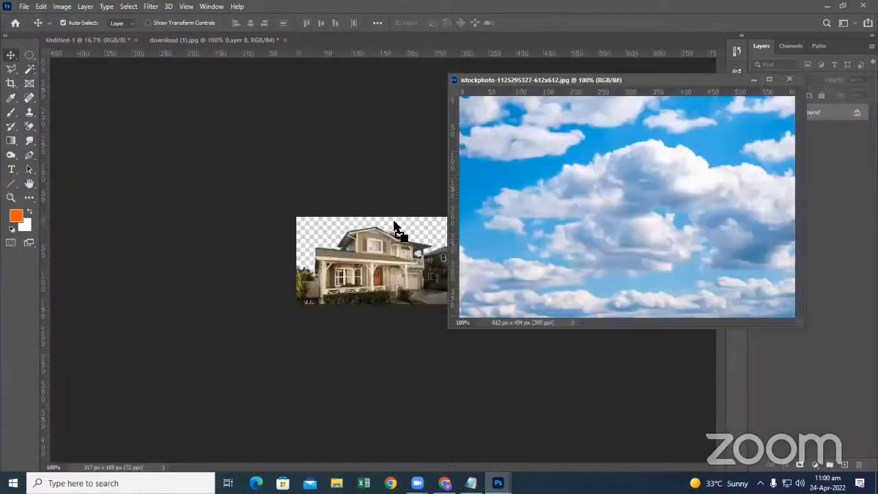
pyautogui.moveTo(368, 230); pyautogui.dragTo(368, 231)
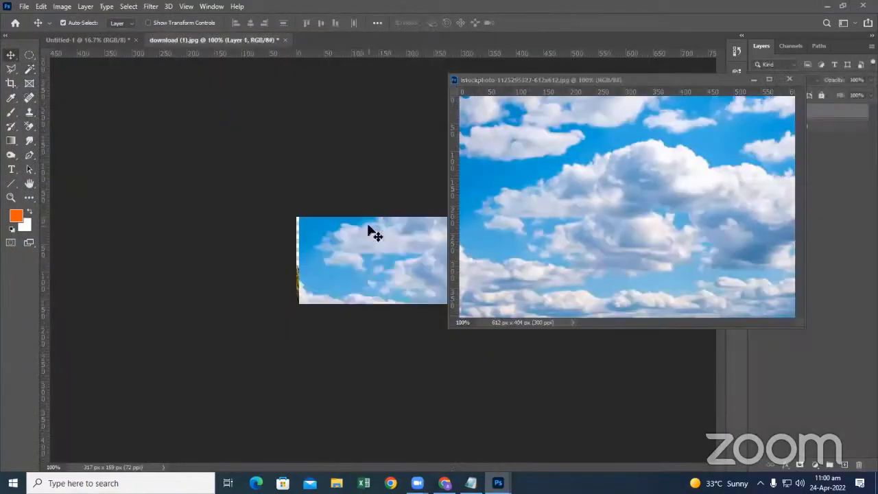
pyautogui.click(788, 80)
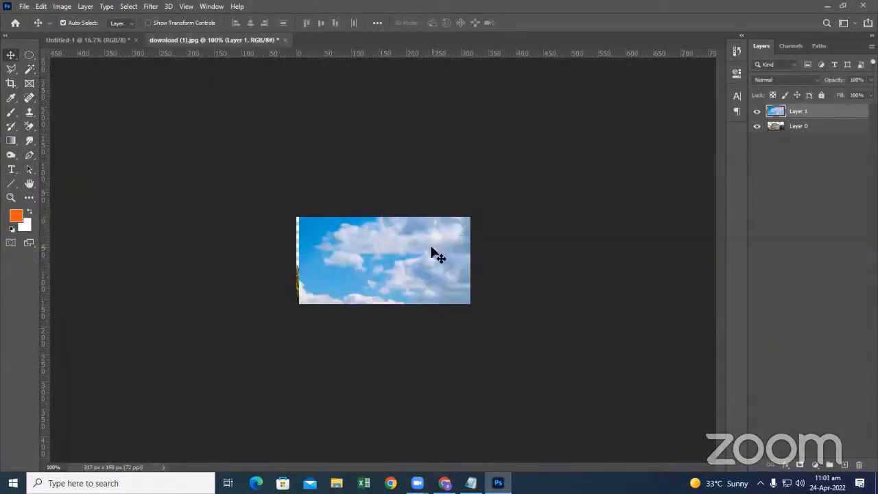
pyautogui.moveTo(436, 247); pyautogui.dragTo(410, 248)
pyautogui.moveTo(798, 112); pyautogui.dragTo(802, 134)
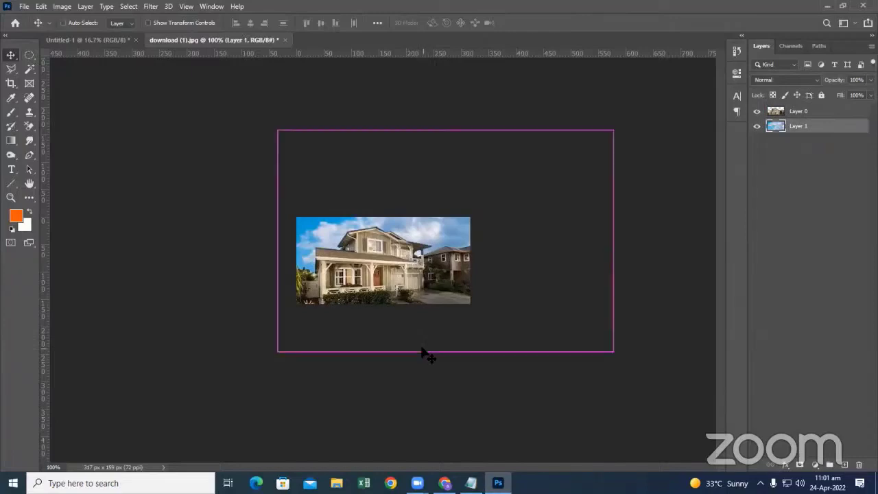
# Step: Zoom in and pick the Eraser with a 20 px Soft Round brush
pyautogui.hotkey('ctrl', '+')
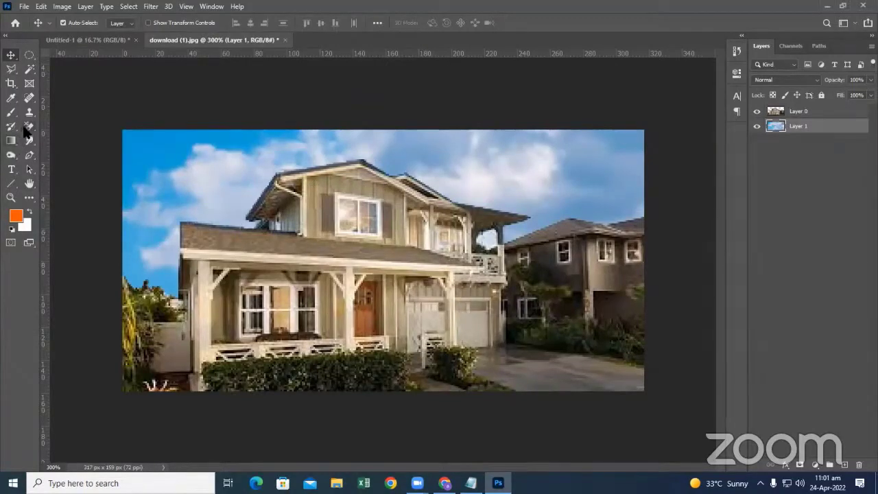
pyautogui.moveTo(27, 129); pyautogui.dragTo(68, 129)
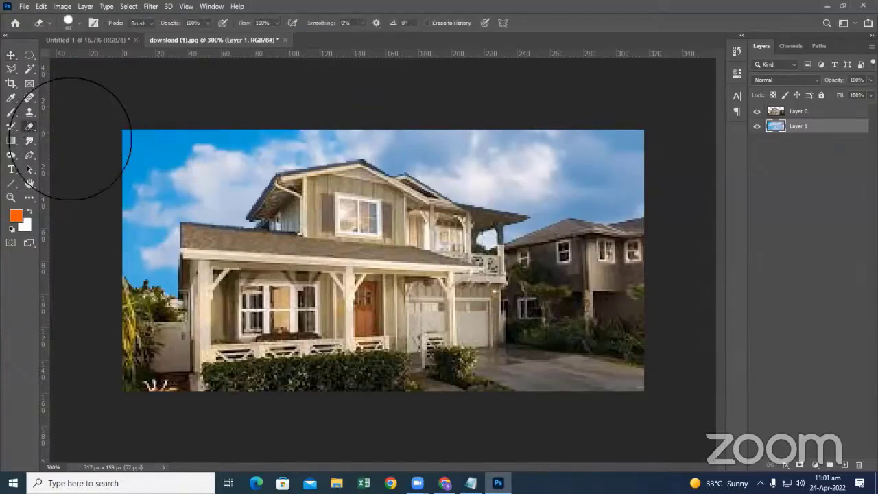
pyautogui.click(71, 23)
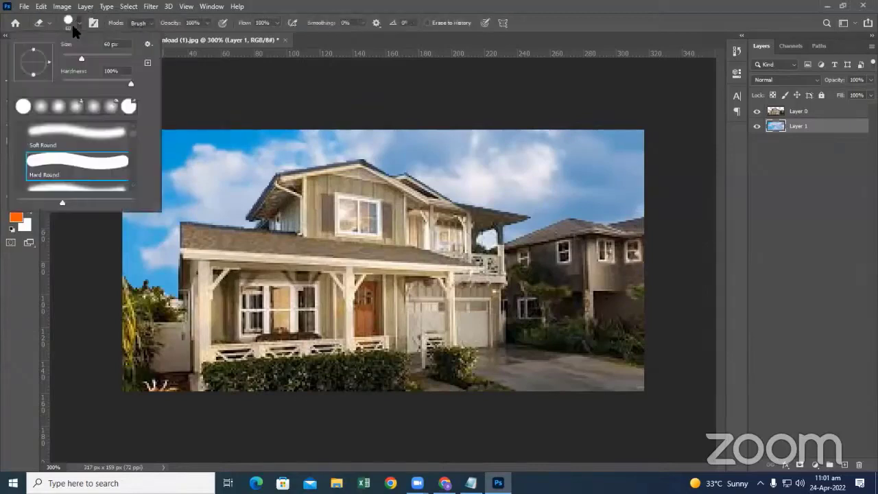
pyautogui.doubleClick(46, 142)
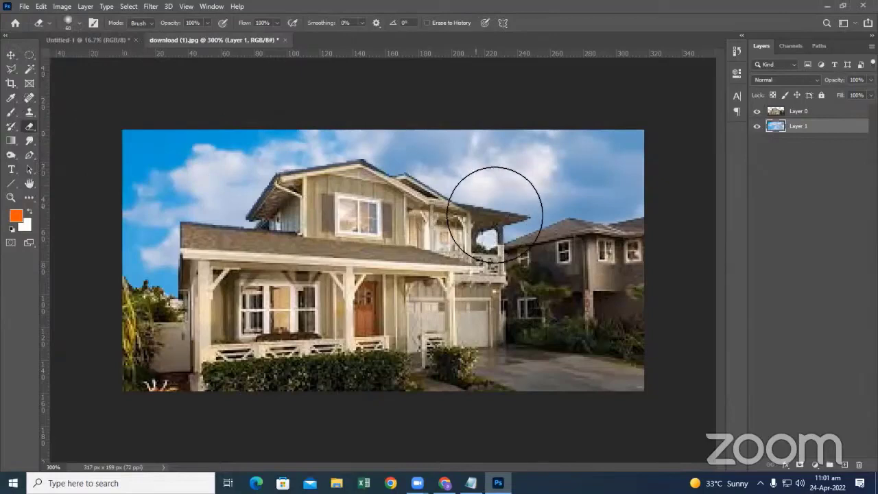
pyautogui.press('[')
pyautogui.press('[')
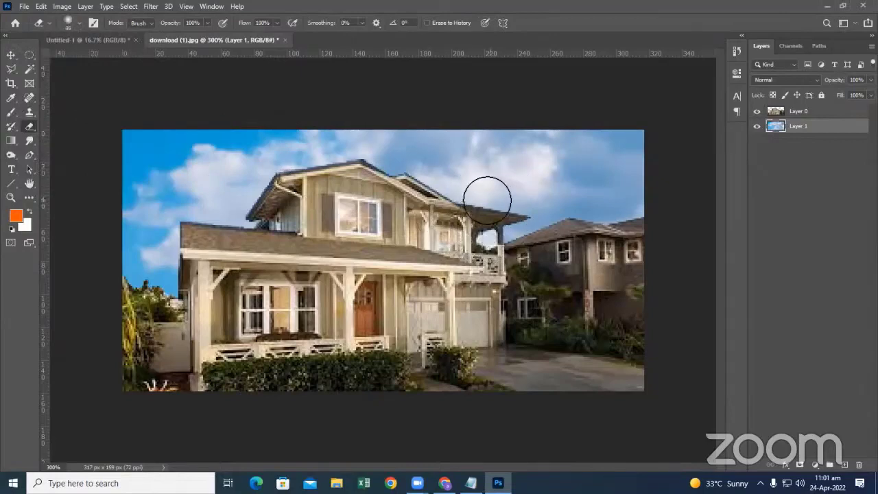
pyautogui.press('[')
pyautogui.press('[')
pyautogui.press('[')
pyautogui.press('[')
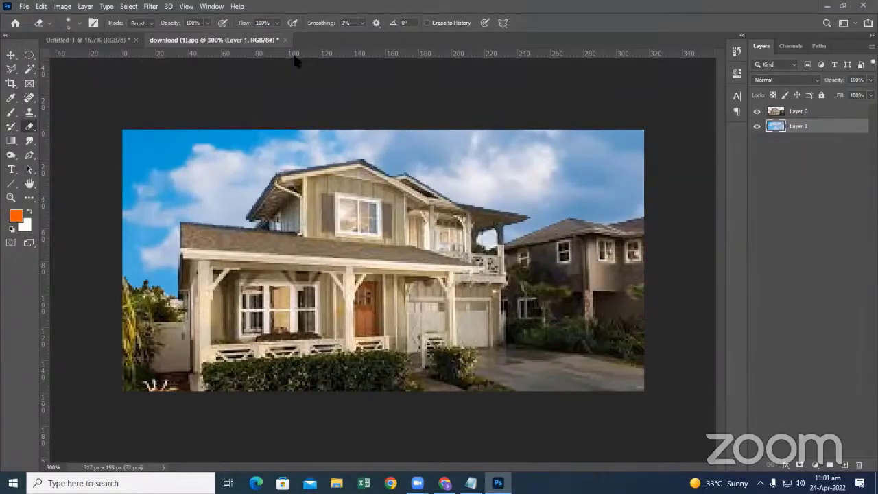
# Step: Set eraser flow to 23%, softly erase the upper roof edge, and select Layer 0
pyautogui.click(276, 23)
pyautogui.moveTo(250, 33); pyautogui.dragTo(238, 36)
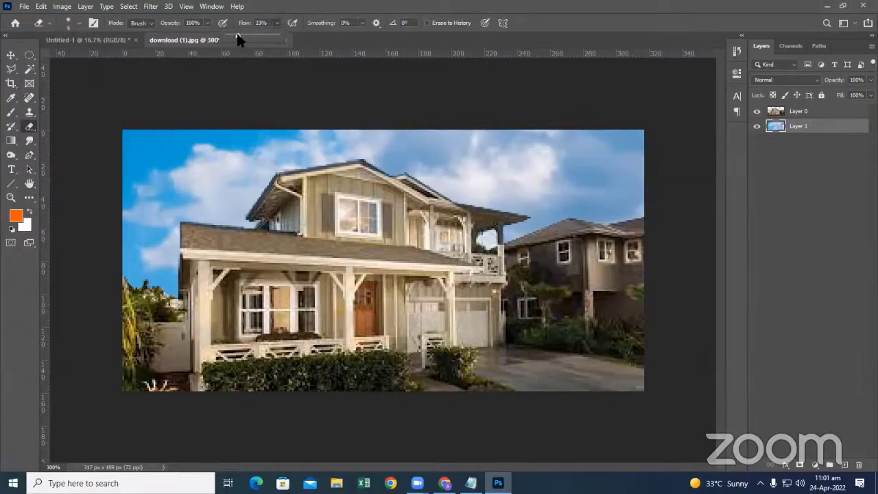
pyautogui.click(476, 202)
pyautogui.moveTo(484, 203); pyautogui.dragTo(511, 218)
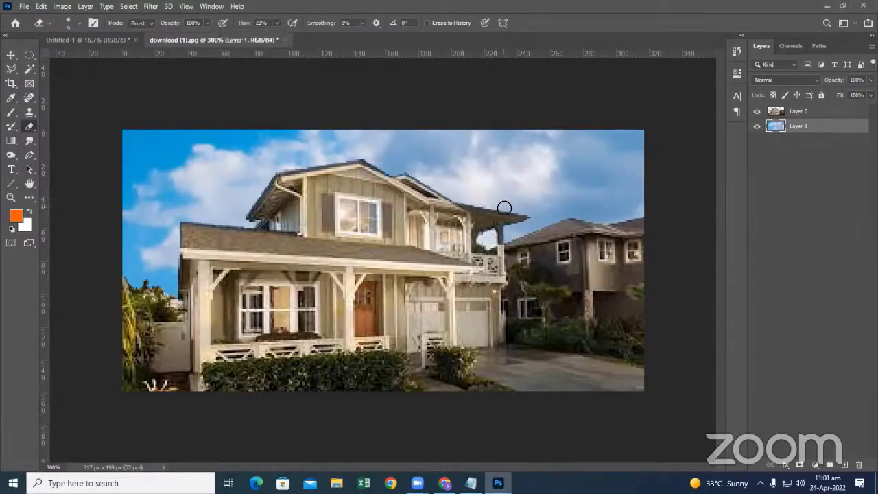
pyautogui.click(778, 113)
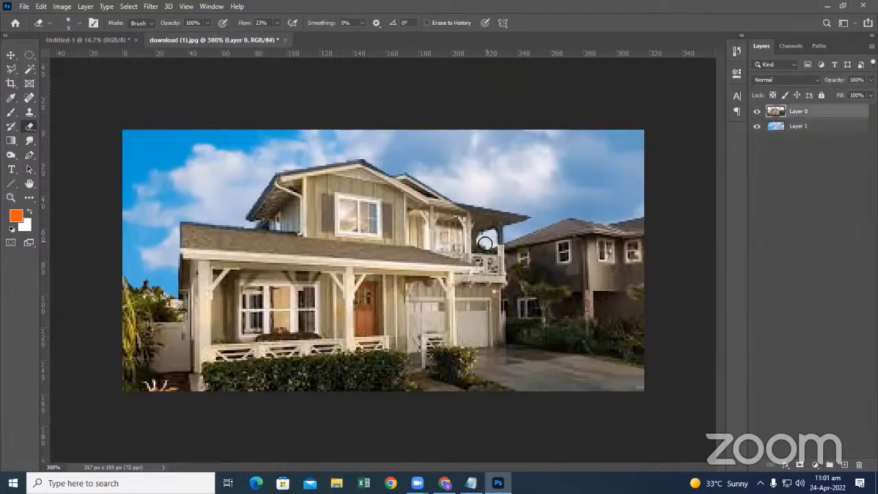
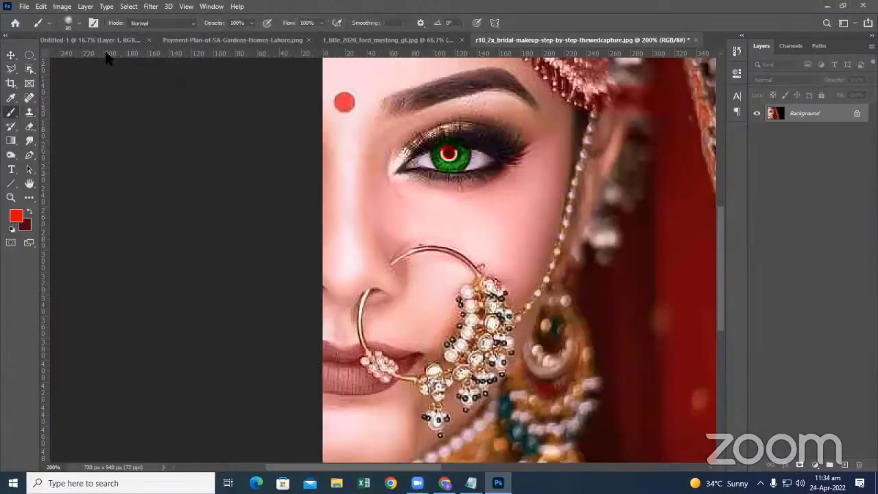
# Step: On Untitled-1, try red dabs and a hard 800 px stroke, undoing each attempt
pyautogui.click(103, 40)
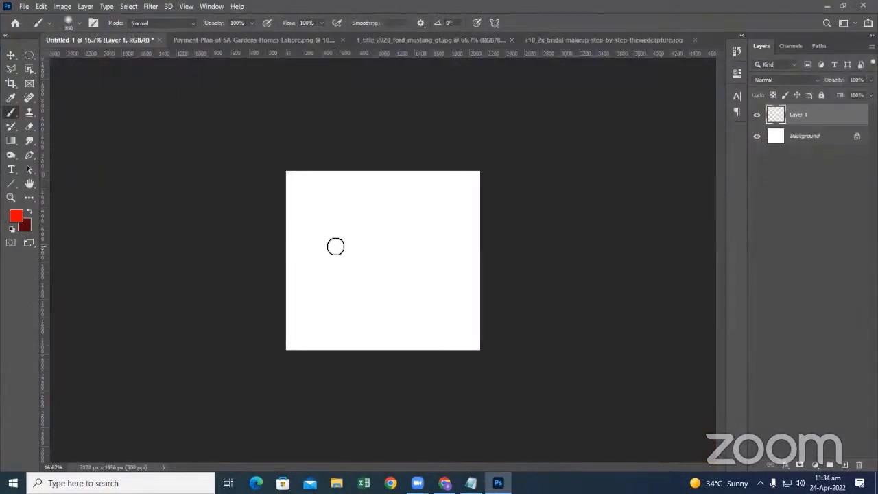
pyautogui.click(337, 233)
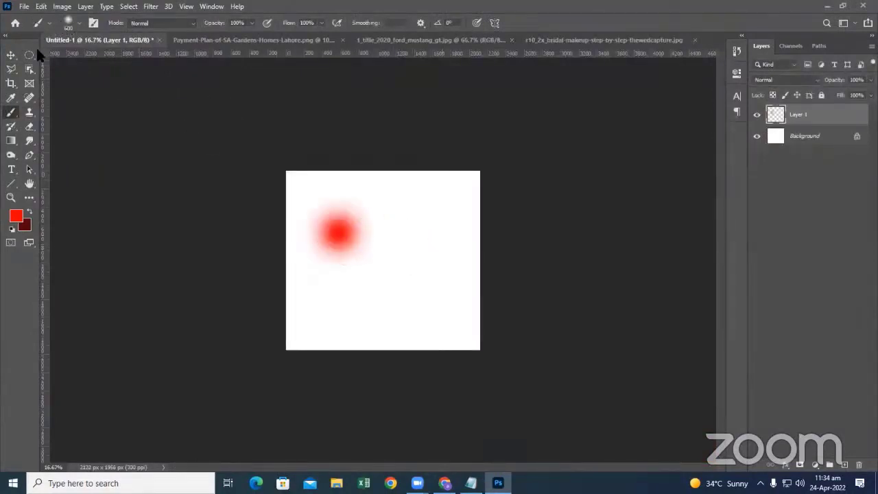
pyautogui.click(80, 25)
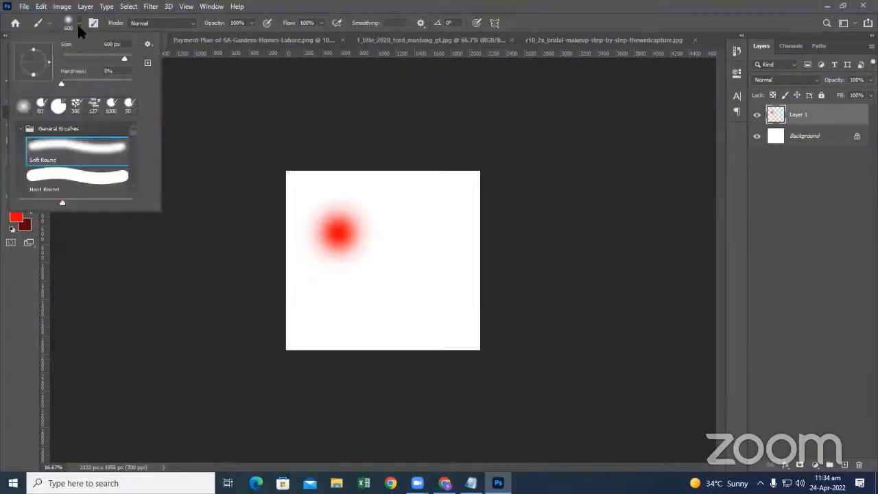
pyautogui.click(54, 174)
pyautogui.click(436, 251)
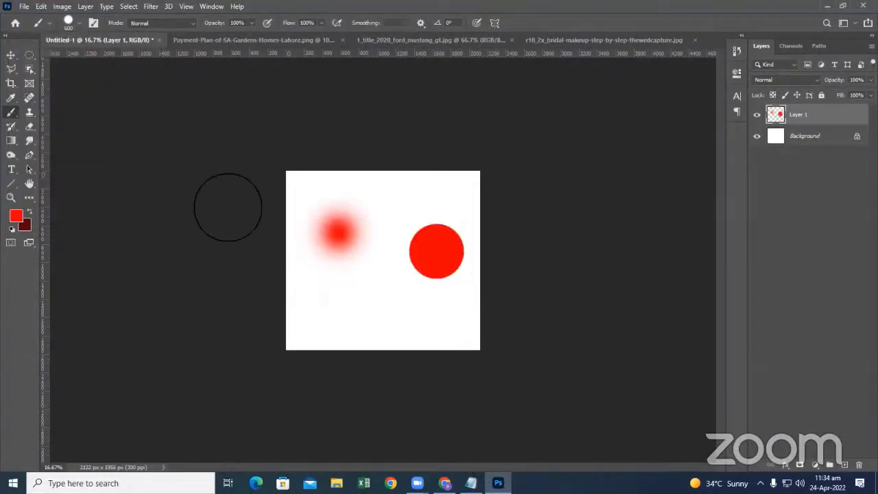
pyautogui.hotkey('ctrl', 'z')
pyautogui.hotkey('ctrl', 'z')
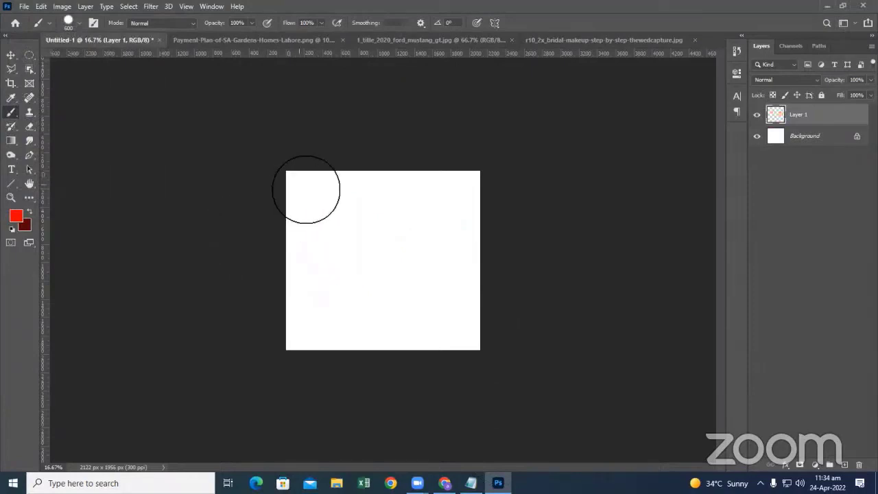
pyautogui.press(']')
pyautogui.press(']')
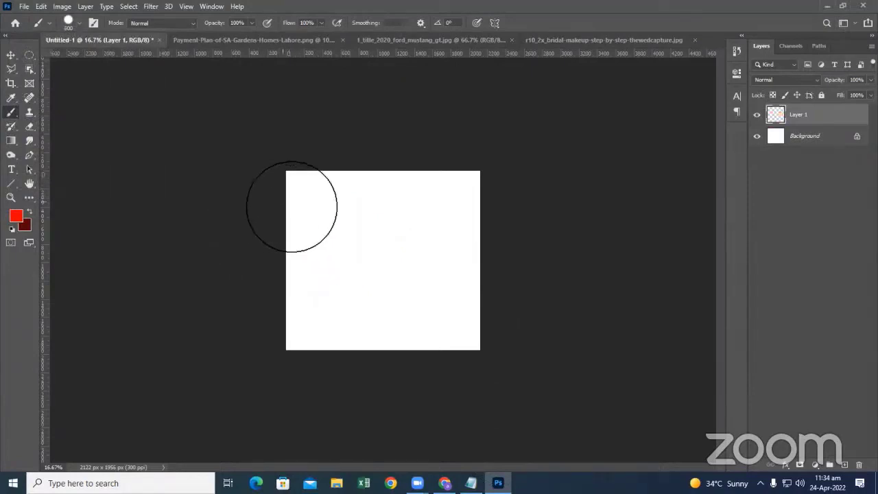
pyautogui.moveTo(290, 207); pyautogui.dragTo(527, 191)
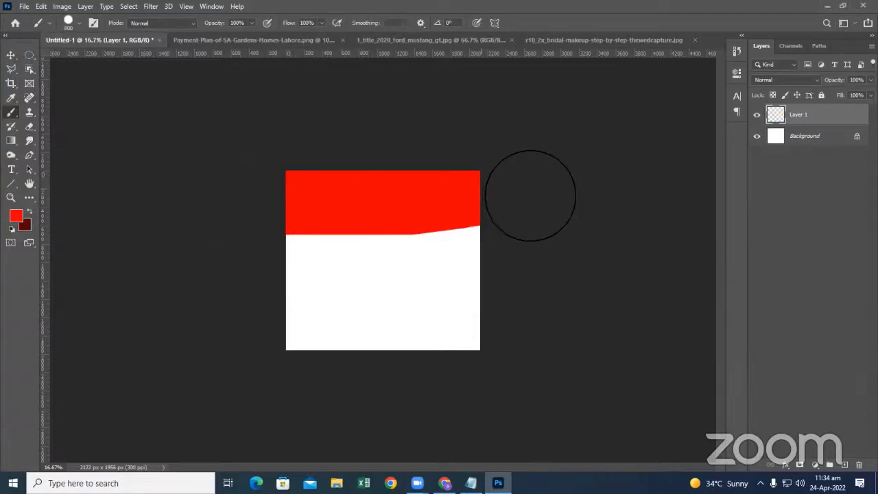
pyautogui.hotkey('ctrl', 'z')
# Step: Paint a soft red band across the top, then add Layer 2 beneath Layer 1
pyautogui.click(77, 22)
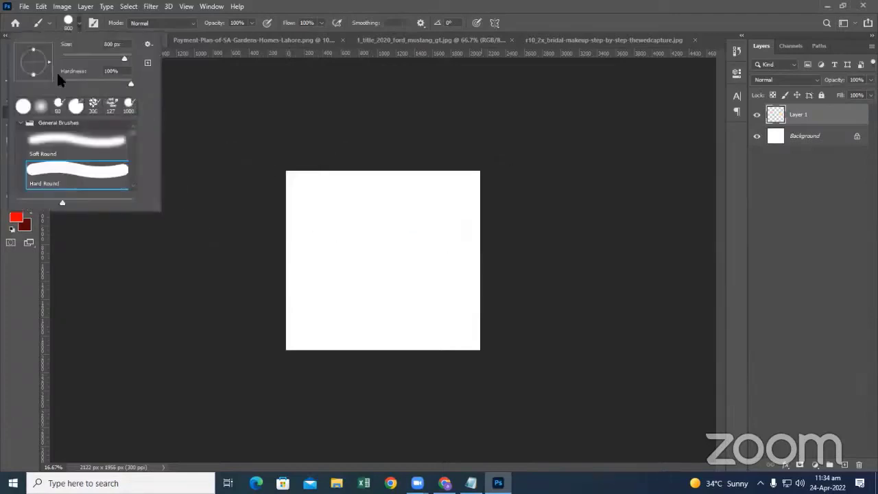
pyautogui.doubleClick(50, 143)
pyautogui.moveTo(251, 212)
pyautogui.mouseDown()
pyautogui.moveTo(533, 199)
pyautogui.moveTo(228, 212)
pyautogui.moveTo(530, 229)
pyautogui.mouseUp()
pyautogui.moveTo(519, 183); pyautogui.dragTo(251, 190)
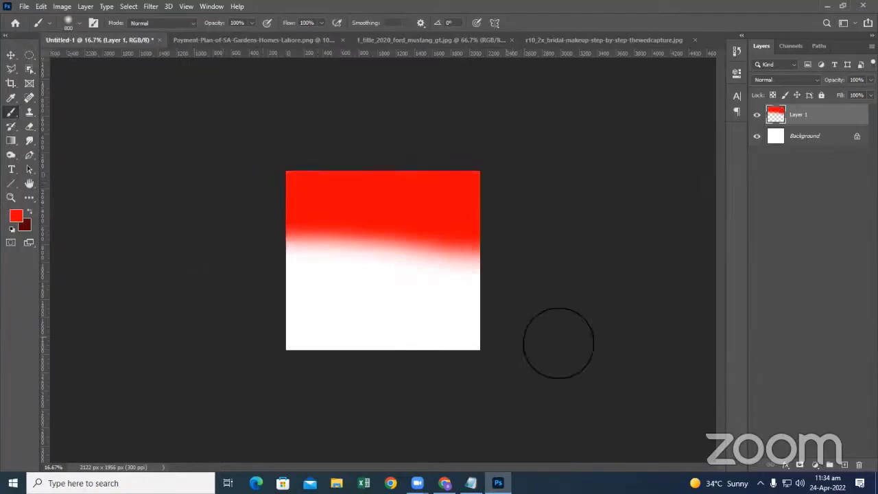
pyautogui.click(844, 466)
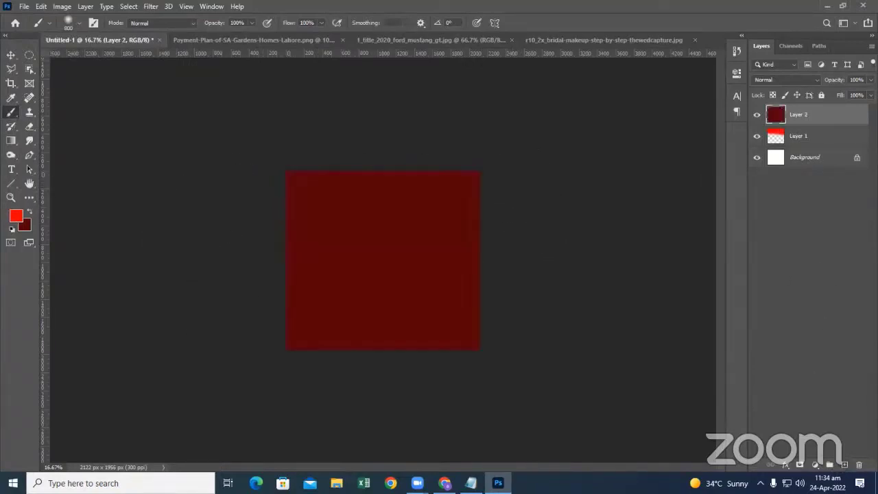
pyautogui.moveTo(825, 117); pyautogui.dragTo(822, 155)
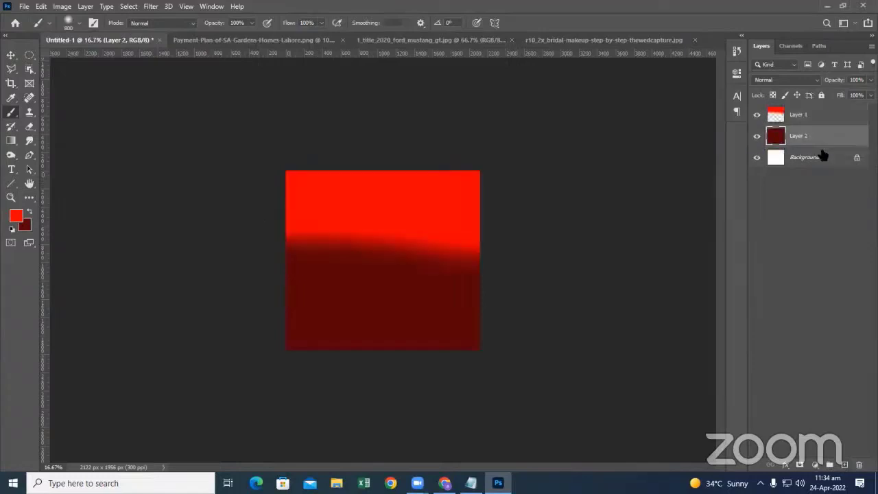
# Step: Delete the house image's orange layer and paint a red sky glow on a new layer
pyautogui.click(198, 41)
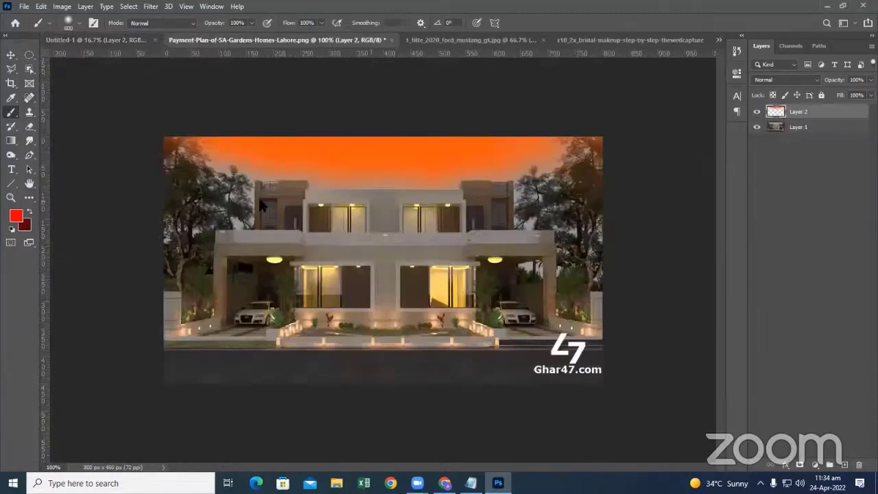
pyautogui.press('Delete')
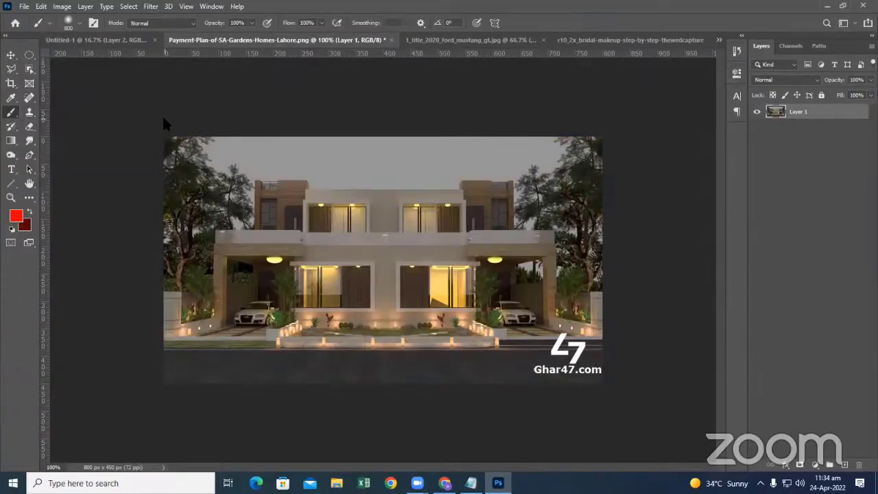
pyautogui.press('[')
pyautogui.press('[')
pyautogui.press('[')
pyautogui.press('[')
pyautogui.press('[')
pyautogui.moveTo(212, 157)
pyautogui.mouseDown()
pyautogui.moveTo(529, 138)
pyautogui.moveTo(613, 147)
pyautogui.moveTo(684, 183)
pyautogui.mouseUp()
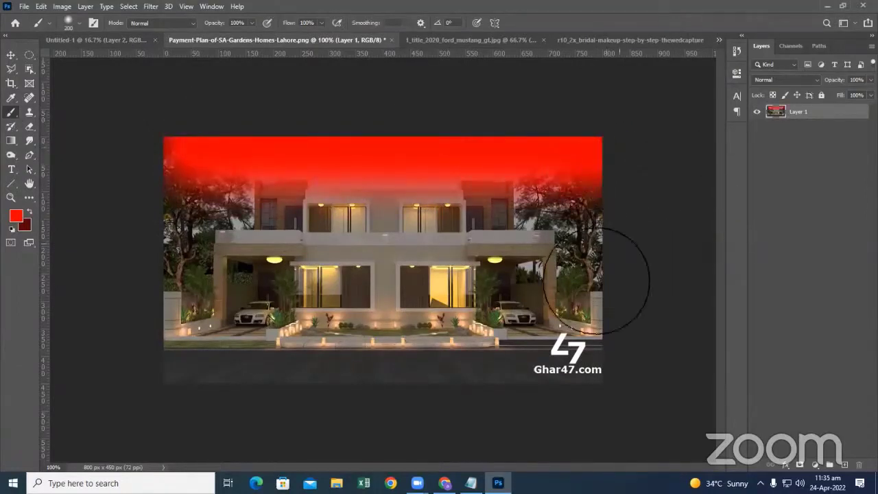
pyautogui.hotkey('ctrl', 'z')
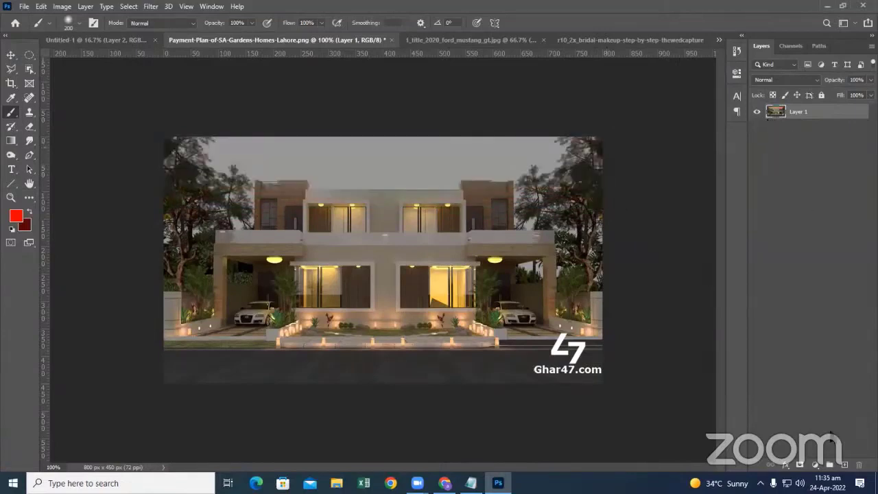
pyautogui.click(844, 464)
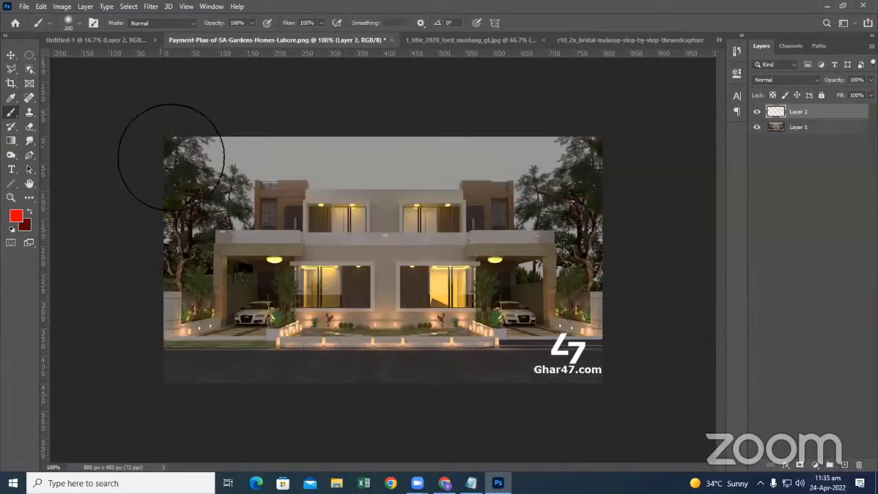
pyautogui.moveTo(157, 147); pyautogui.dragTo(617, 167)
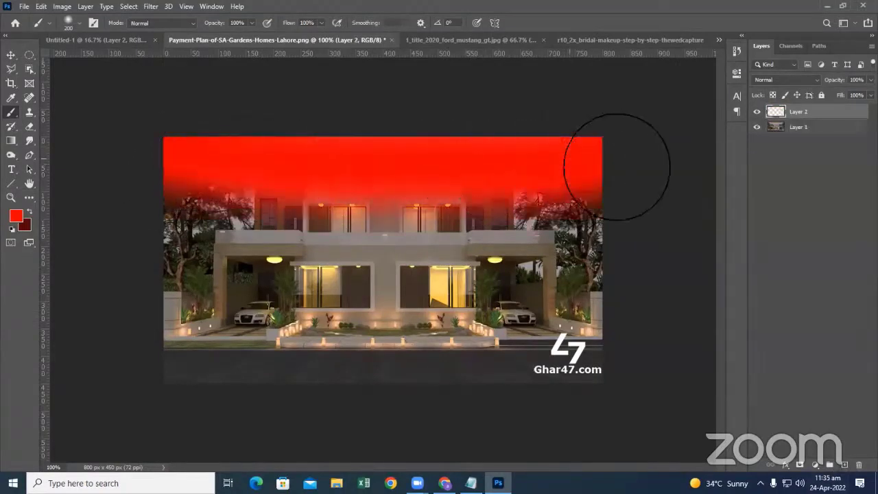
# Step: Object-select the house, delete Layer 2's red inside it, and deselect
pyautogui.click(798, 129)
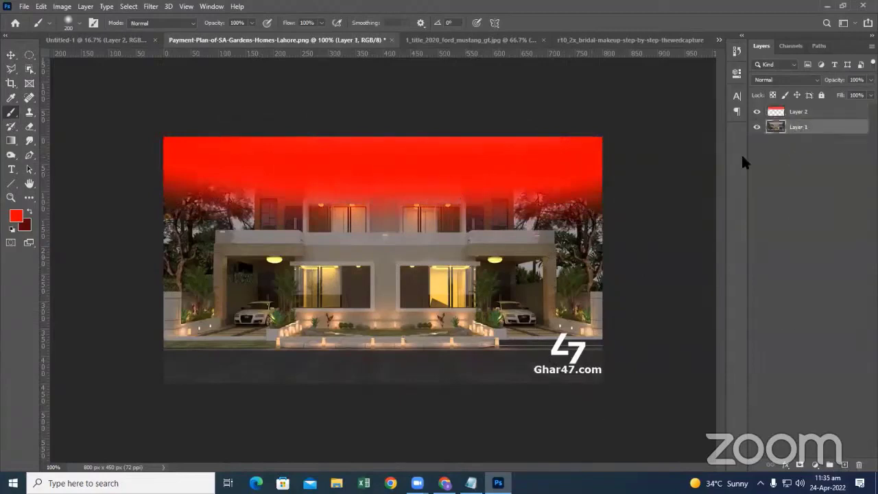
pyautogui.click(28, 70)
pyautogui.moveTo(146, 165); pyautogui.dragTo(642, 345)
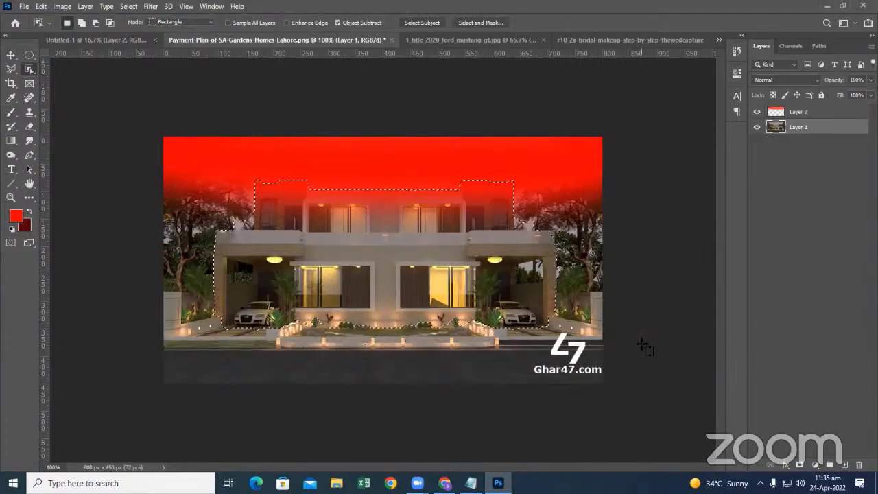
pyautogui.click(801, 111)
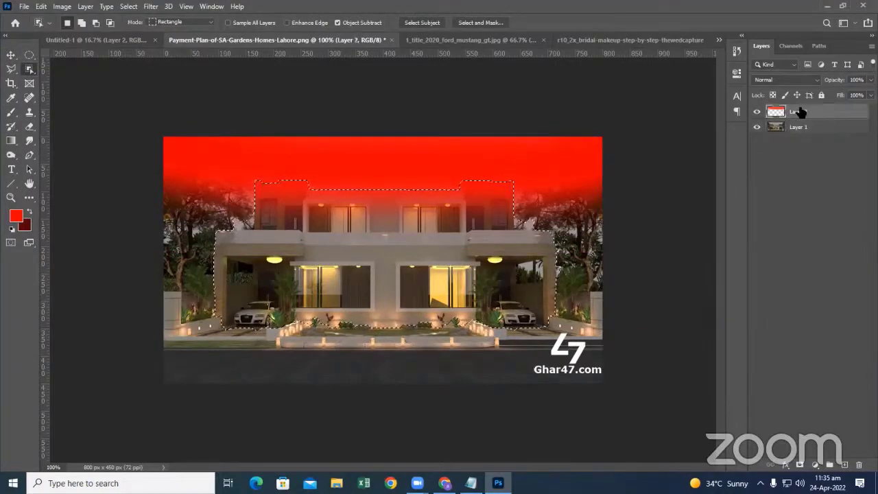
pyautogui.press('Delete')
pyautogui.hotkey('ctrl', 'd')
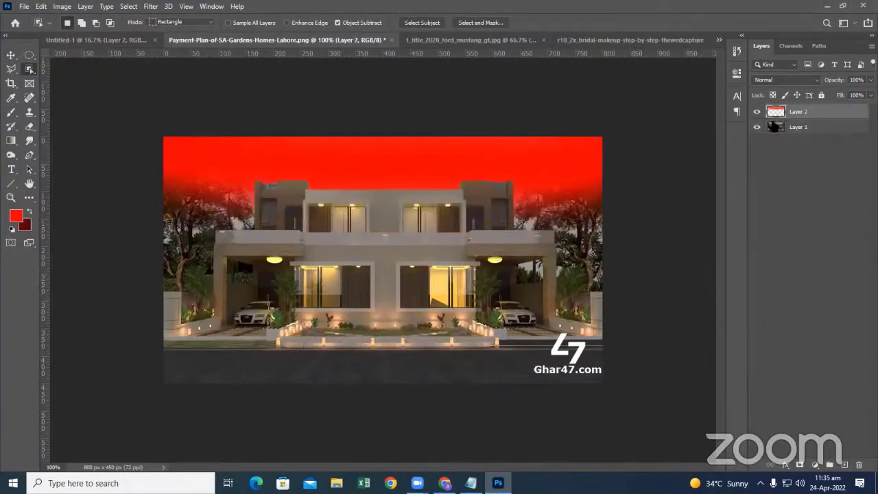
# Step: Erase the red glow at 64% opacity over the left and right tree canopies
pyautogui.click(30, 128)
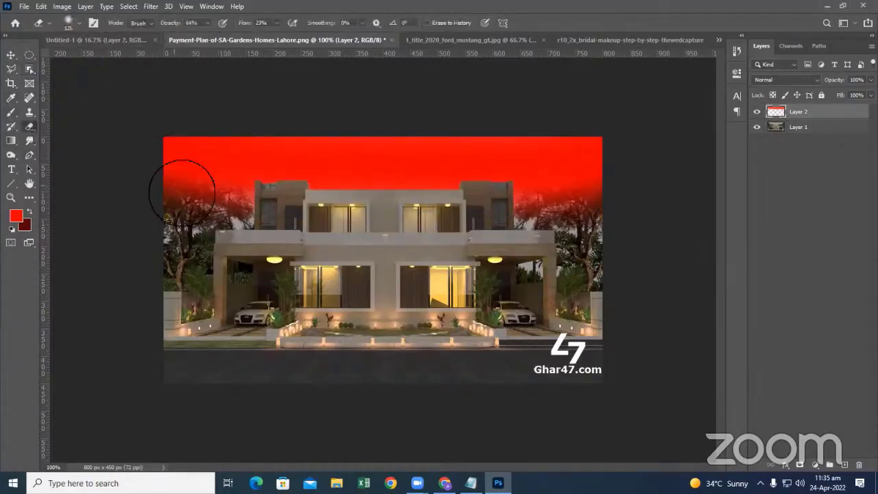
pyautogui.moveTo(181, 190)
pyautogui.mouseDown()
pyautogui.moveTo(220, 180)
pyautogui.moveTo(202, 176)
pyautogui.moveTo(167, 143)
pyautogui.moveTo(246, 212)
pyautogui.moveTo(322, 197)
pyautogui.moveTo(432, 206)
pyautogui.moveTo(484, 196)
pyautogui.moveTo(390, 205)
pyautogui.moveTo(245, 196)
pyautogui.moveTo(275, 176)
pyautogui.moveTo(255, 196)
pyautogui.moveTo(154, 136)
pyautogui.mouseUp()
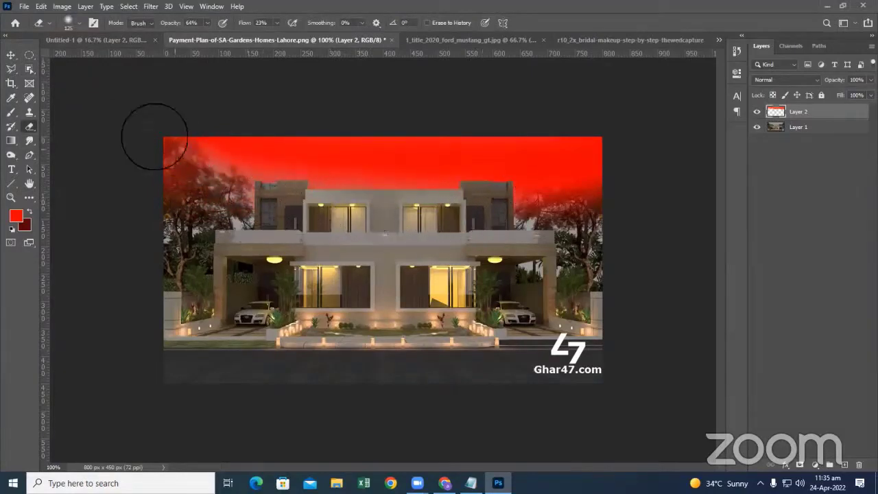
pyautogui.moveTo(486, 260)
pyautogui.mouseDown()
pyautogui.moveTo(587, 190)
pyautogui.moveTo(590, 143)
pyautogui.moveTo(512, 230)
pyautogui.moveTo(599, 149)
pyautogui.moveTo(608, 129)
pyautogui.moveTo(471, 196)
pyautogui.moveTo(491, 179)
pyautogui.moveTo(500, 189)
pyautogui.moveTo(314, 190)
pyautogui.moveTo(438, 205)
pyautogui.mouseUp()
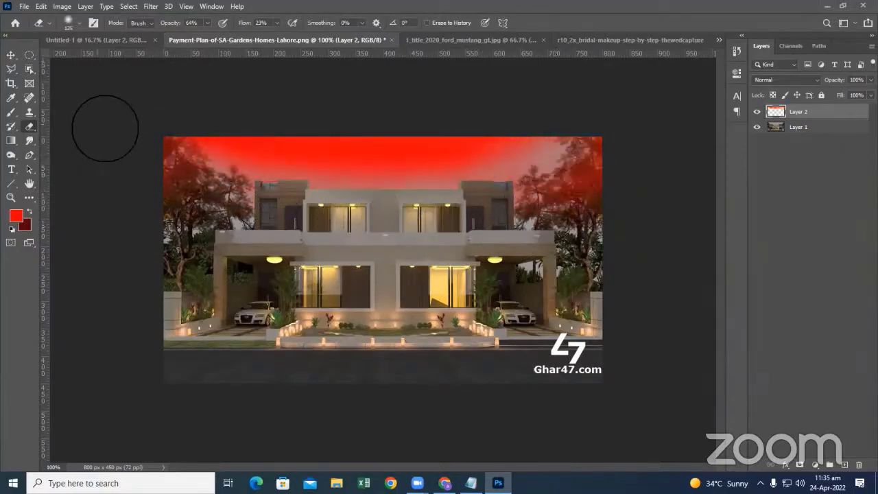
pyautogui.moveTo(105, 128)
pyautogui.mouseDown()
pyautogui.moveTo(574, 229)
pyautogui.moveTo(174, 169)
pyautogui.moveTo(211, 229)
pyautogui.mouseUp()
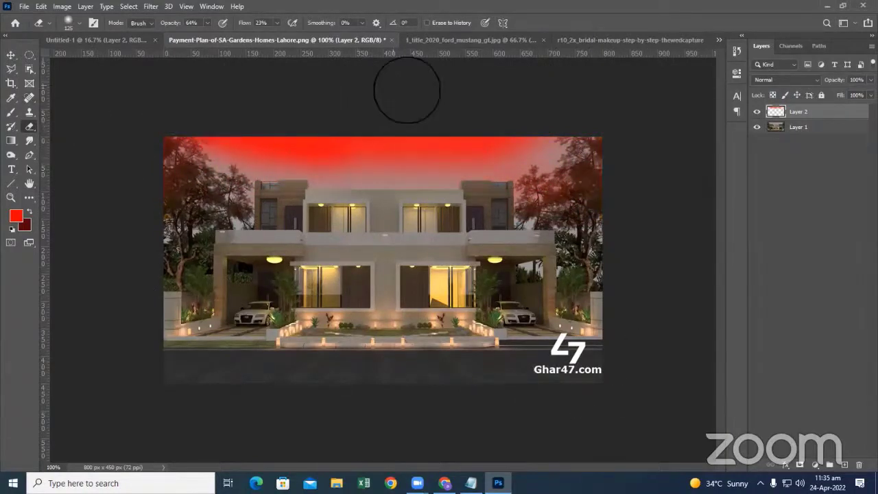
# Step: On the Mustang image, pick the Color Replacement Tool from the brush tool group
pyautogui.click(444, 40)
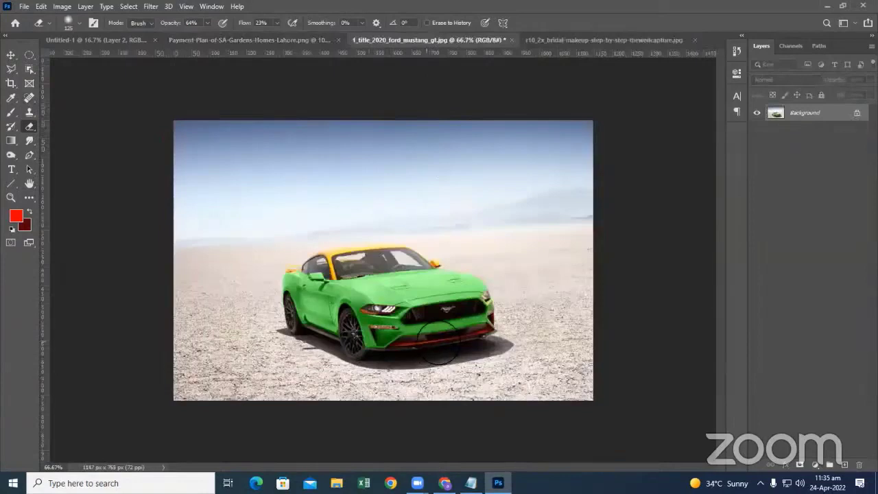
pyautogui.click(10, 128)
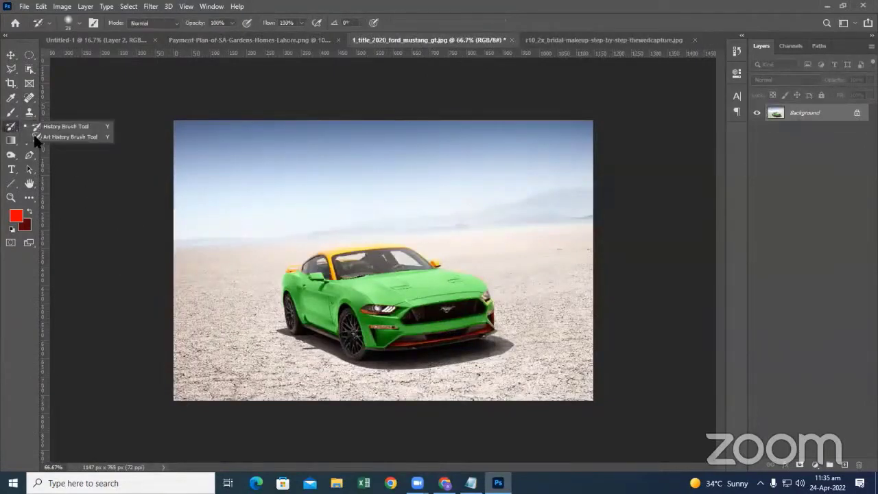
pyautogui.rightClick(11, 113)
pyautogui.click(34, 118)
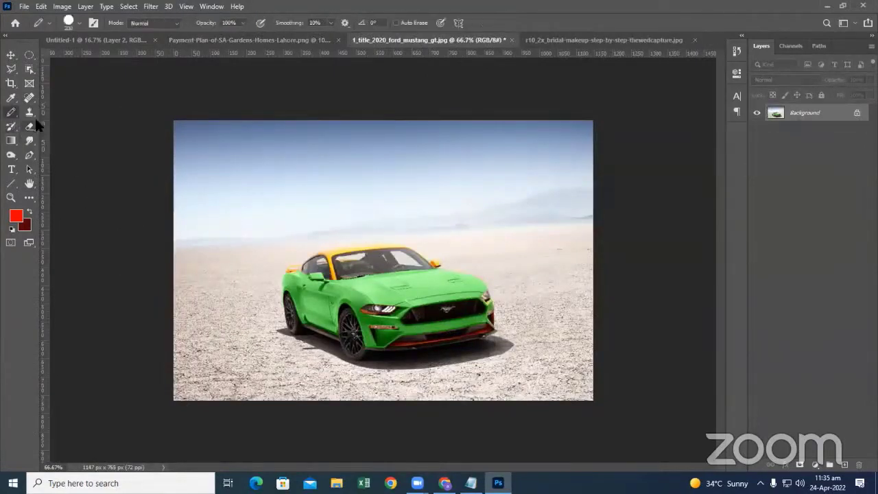
pyautogui.rightClick(14, 114)
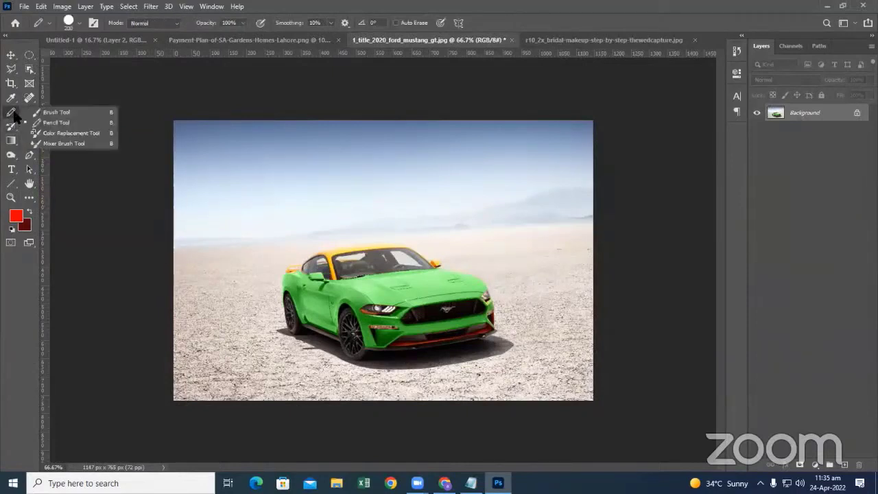
pyautogui.click(11, 113)
pyautogui.rightClick(11, 113)
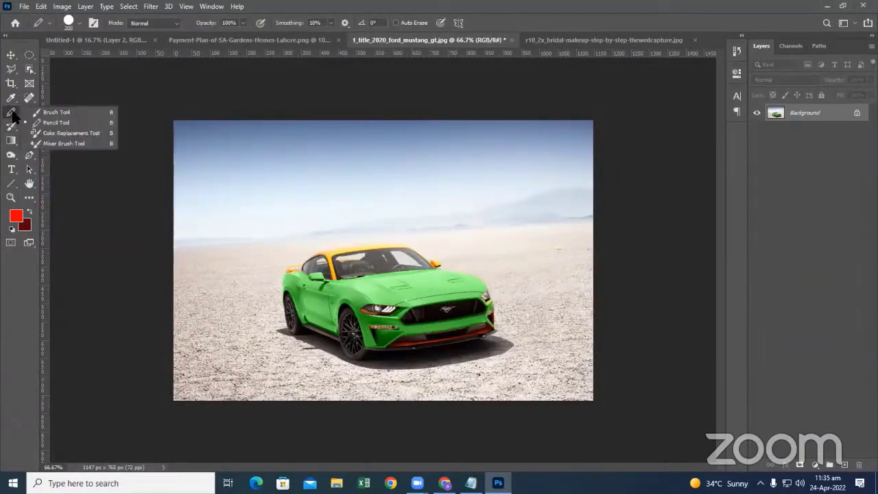
pyautogui.click(62, 133)
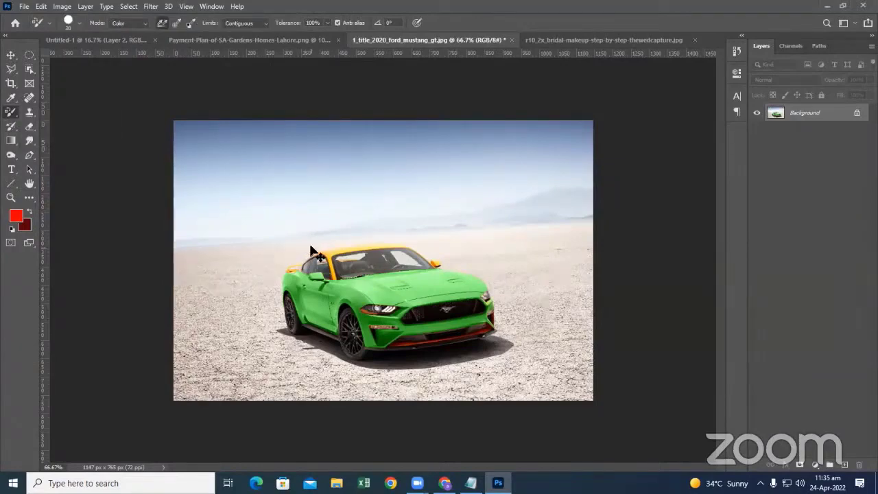
# Step: Zoom in on the orange roof and windscreen and switch to the Polygonal Lasso
pyautogui.hotkey('ctrl', '+')
pyautogui.hotkey('ctrl', '+')
pyautogui.hotkey('ctrl', '+')
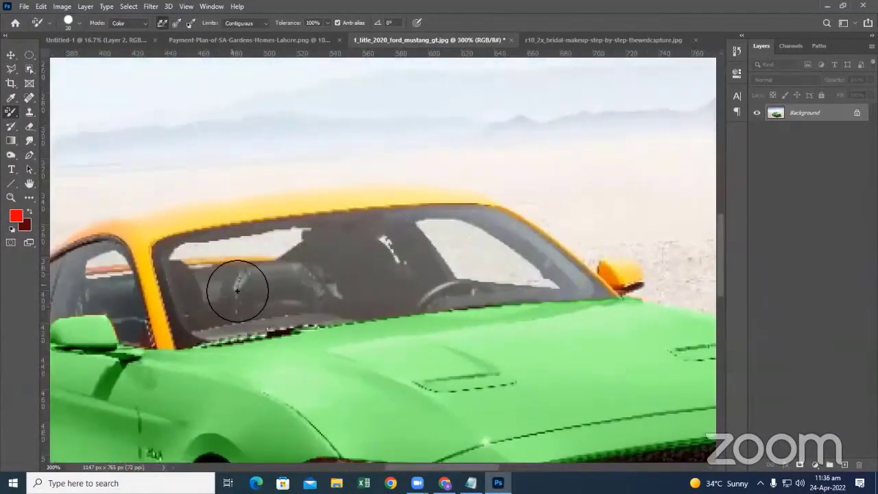
pyautogui.press('l')
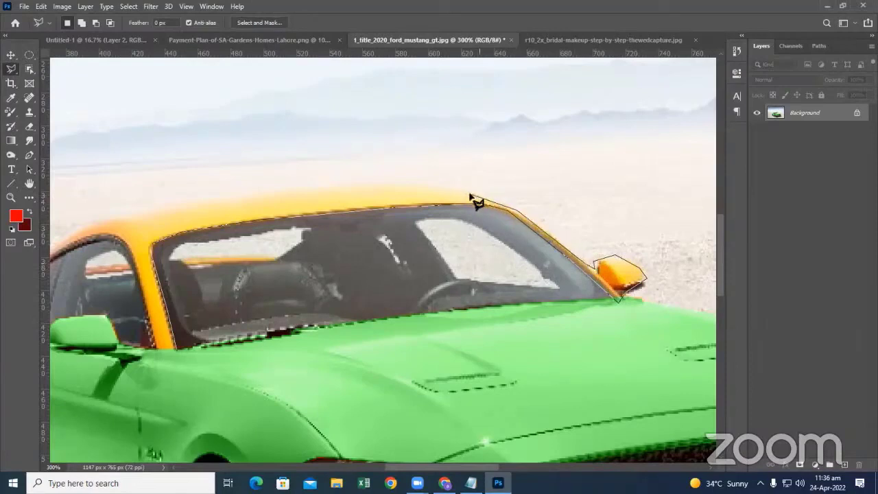
# Step: Trace a closed polygonal selection around the orange roof and window pillars
pyautogui.click(383, 184)
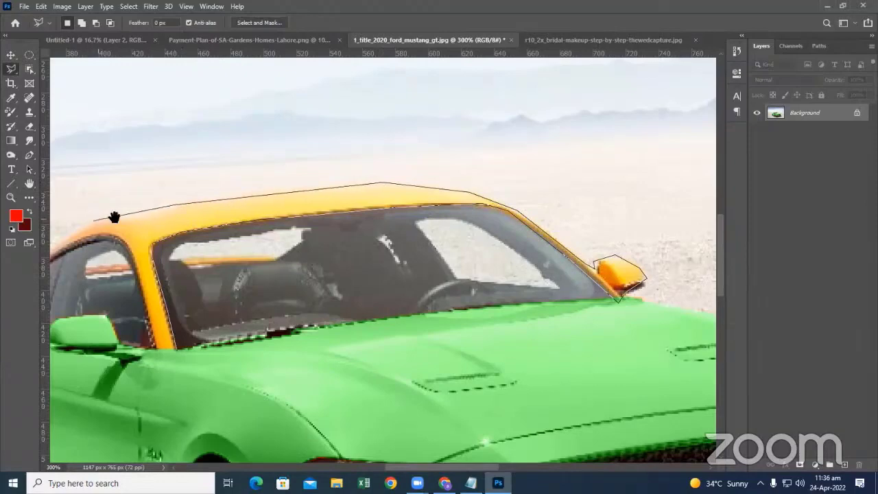
pyautogui.moveTo(438, 202); pyautogui.dragTo(713, 139)
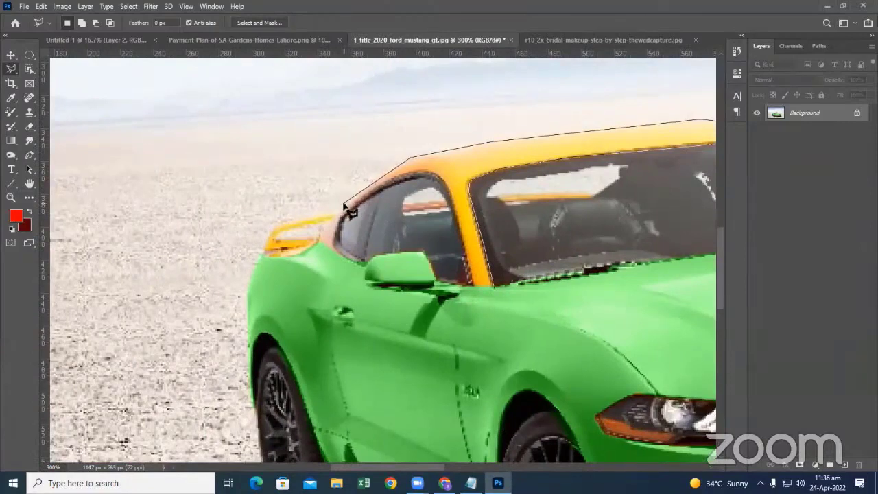
pyautogui.click(317, 235)
pyautogui.click(261, 255)
pyautogui.click(297, 259)
pyautogui.click(320, 244)
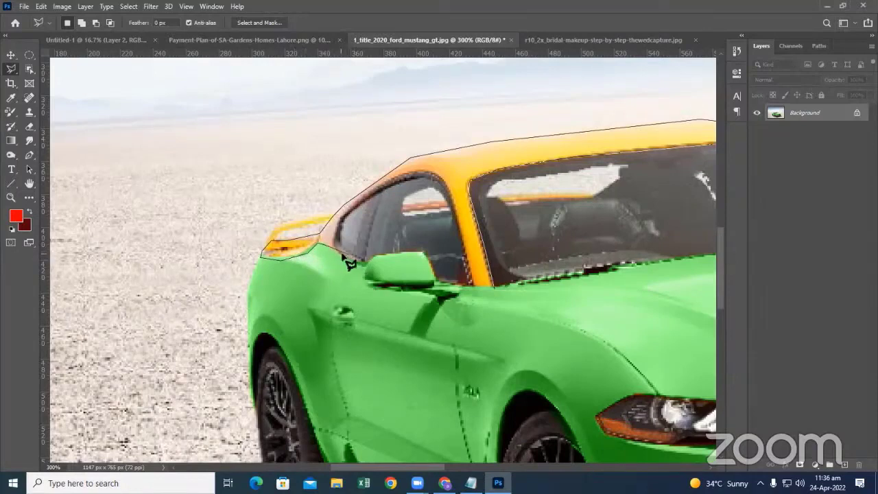
pyautogui.click(342, 240)
pyautogui.click(439, 182)
pyautogui.doubleClick(479, 300)
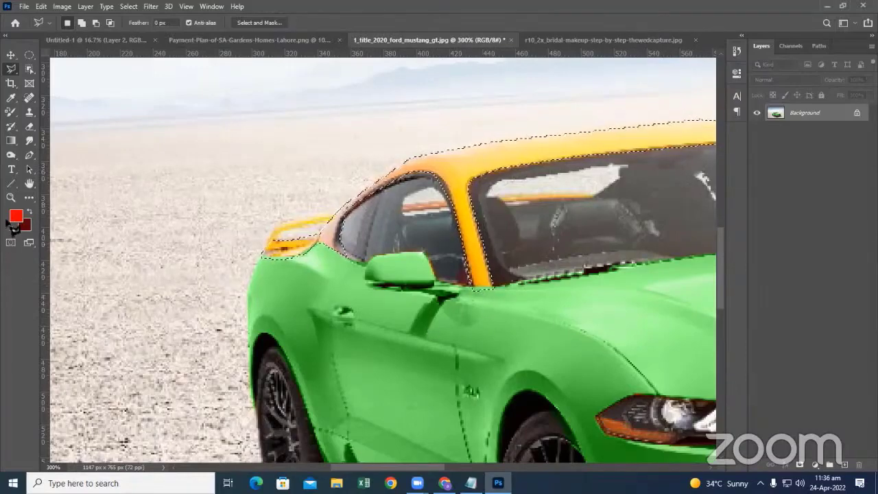
# Step: Set the foreground colour to green #00ff06 and return to the Color Replacement Tool
pyautogui.click(15, 217)
pyautogui.click(442, 192)
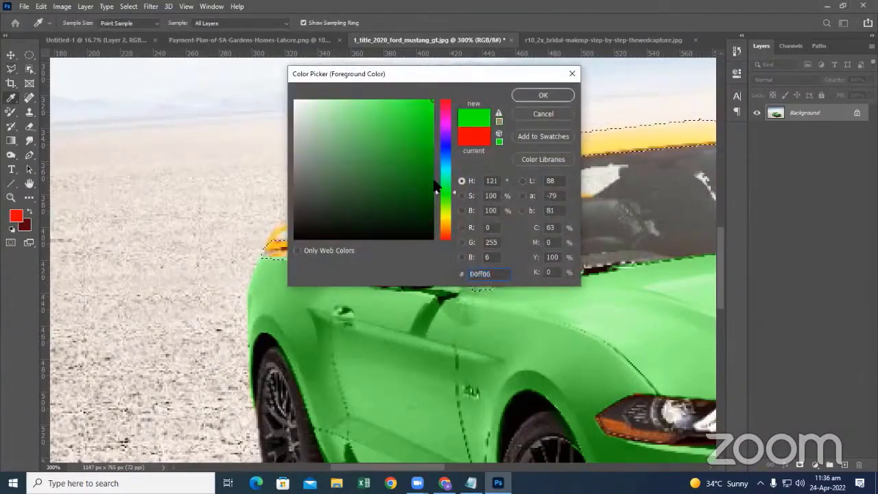
pyautogui.click(543, 94)
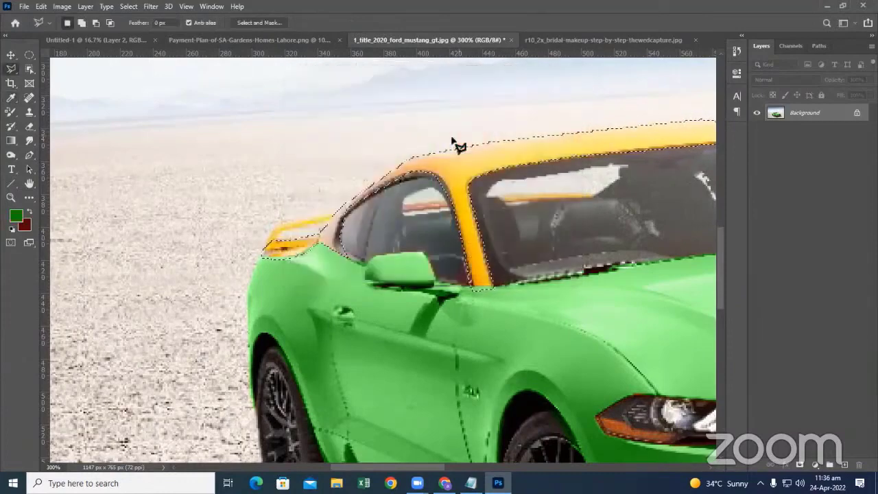
pyautogui.click(10, 111)
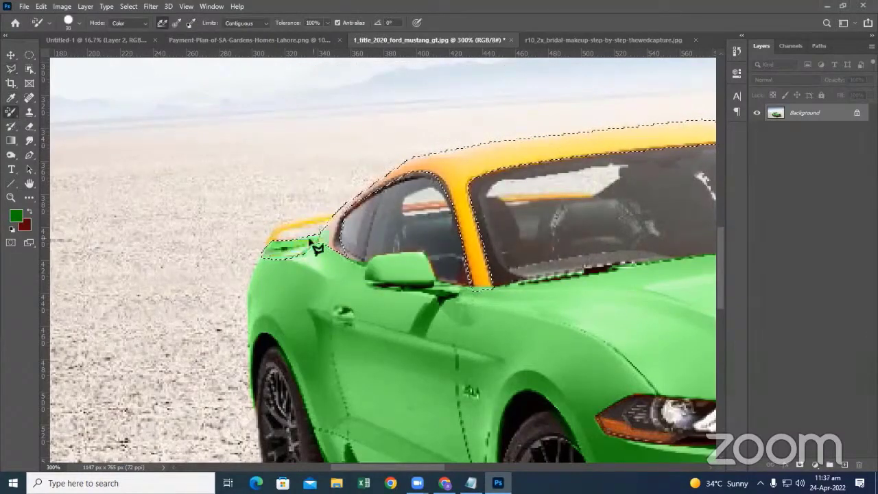
# Step: Paint the selected roof, pillars and roof edge green, then deselect and zoom out
pyautogui.moveTo(317, 248); pyautogui.dragTo(488, 149)
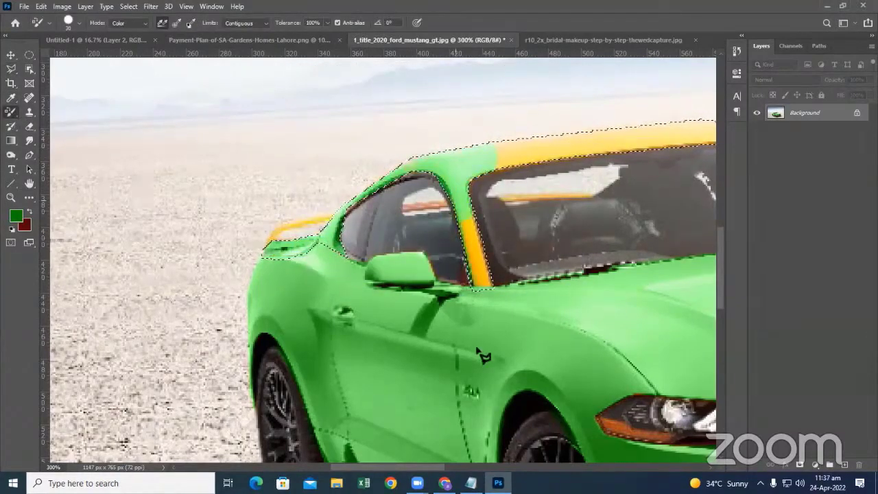
pyautogui.moveTo(478, 352); pyautogui.dragTo(473, 206)
pyautogui.moveTo(638, 146); pyautogui.dragTo(658, 143)
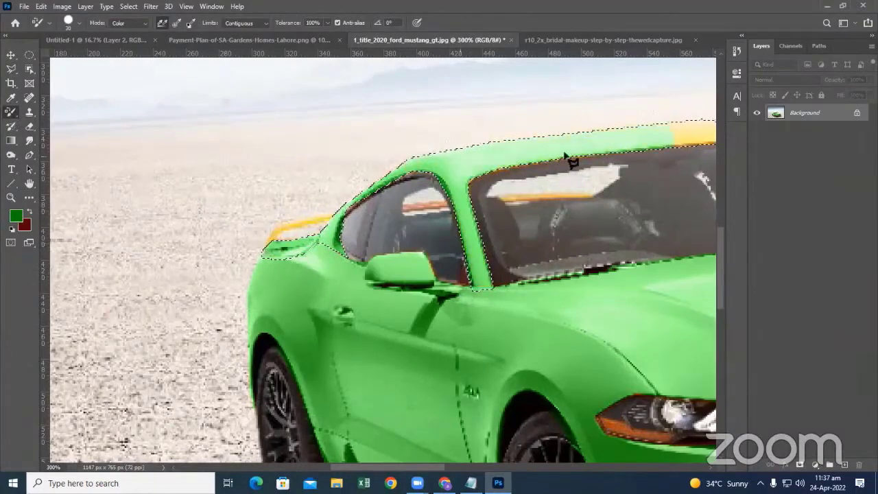
pyautogui.moveTo(580, 150)
pyautogui.mouseDown()
pyautogui.moveTo(131, 299)
pyautogui.moveTo(308, 294)
pyautogui.moveTo(418, 324)
pyautogui.moveTo(490, 368)
pyautogui.moveTo(525, 368)
pyautogui.moveTo(301, 269)
pyautogui.mouseUp()
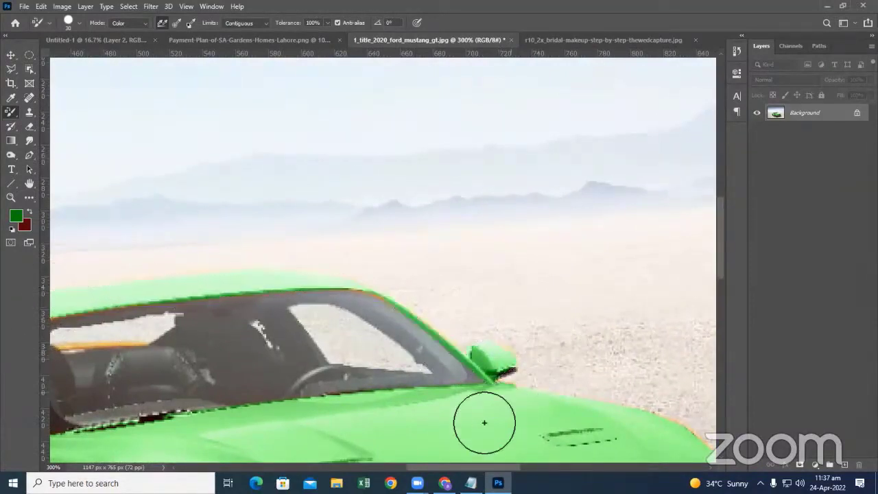
pyautogui.hotkey('ctrl', 'd')
pyautogui.scroll(-2, 461, 432)
pyautogui.scroll(-2, 460, 432)
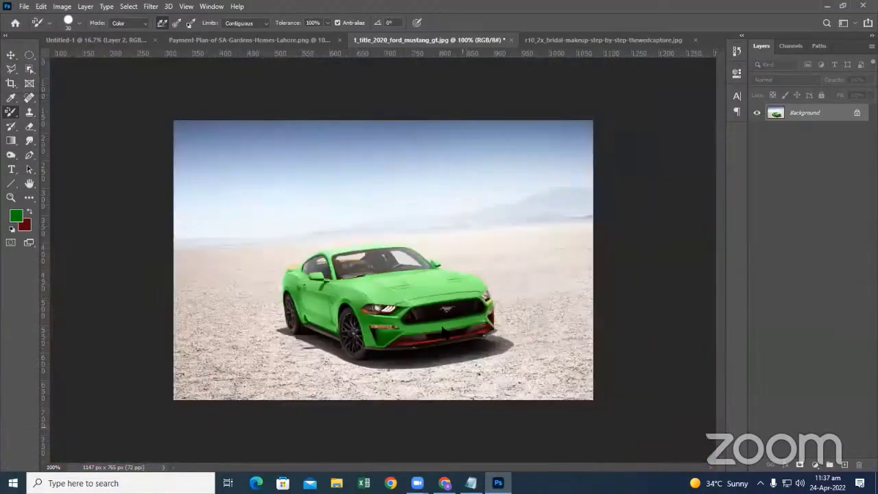
pyautogui.hotkey('alt', 'space')
# Step: On the bridal portrait, undo a test stroke and lower the replacement Tolerance
pyautogui.click(555, 40)
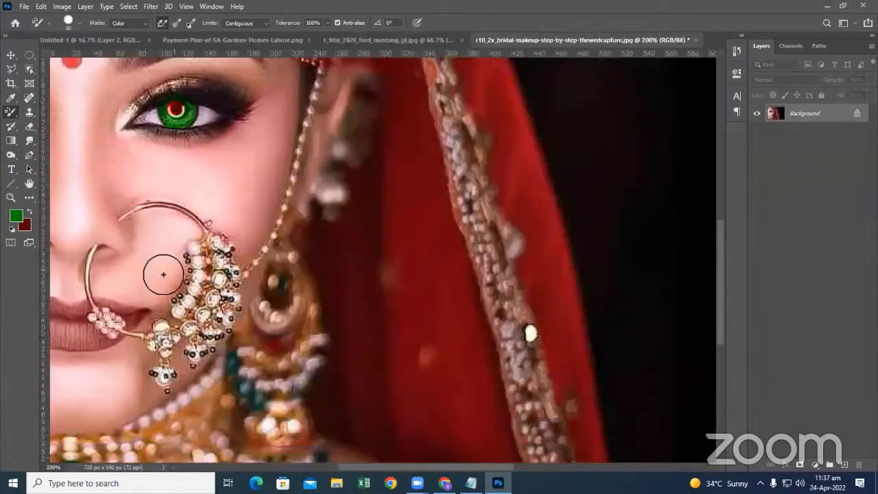
pyautogui.scroll(-1, 163, 274)
pyautogui.scroll(1, 164, 274)
pyautogui.scroll(1, 163, 274)
pyautogui.scroll(1, 164, 274)
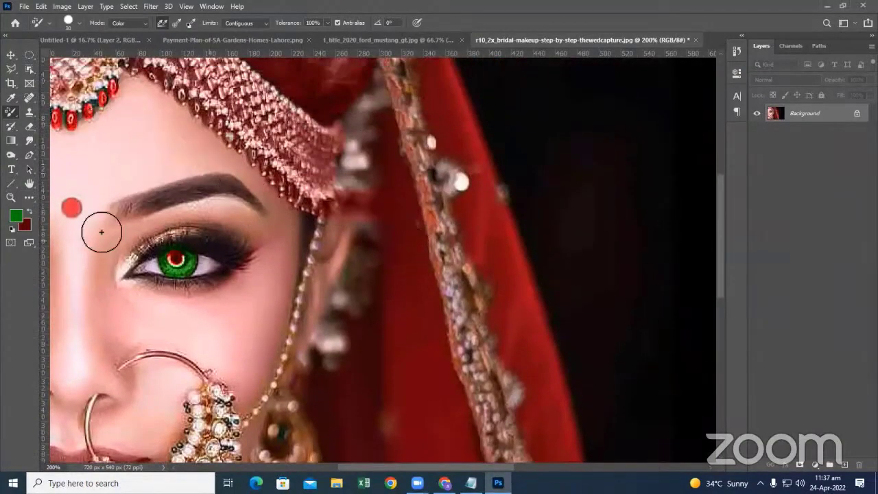
pyautogui.moveTo(419, 240)
pyautogui.mouseDown()
pyautogui.moveTo(417, 298)
pyautogui.moveTo(401, 233)
pyautogui.mouseUp()
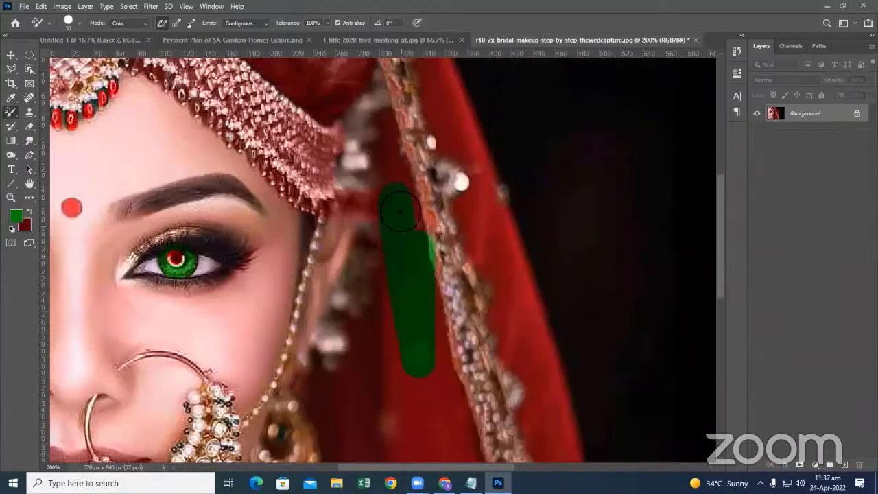
pyautogui.hotkey('ctrl', 'z')
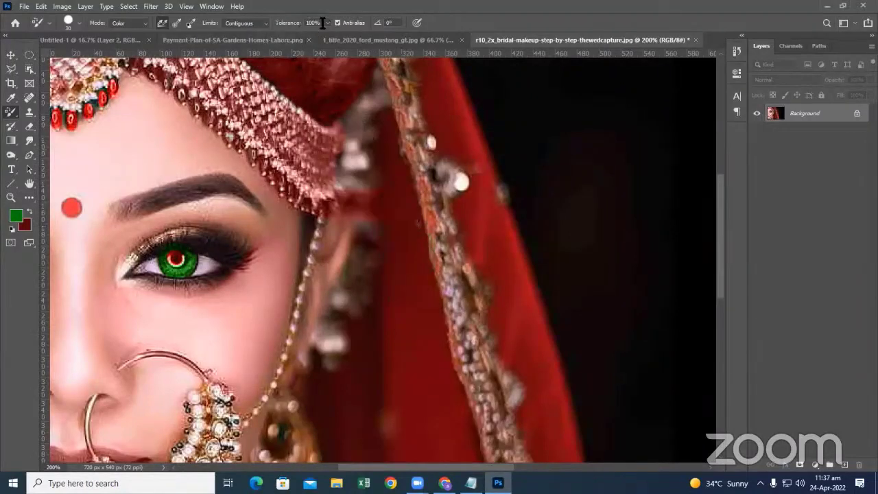
pyautogui.click(328, 23)
pyautogui.moveTo(292, 40); pyautogui.dragTo(295, 43)
# Step: Paint the red dupatta and its beaded border green along its full length
pyautogui.moveTo(473, 154); pyautogui.dragTo(483, 184)
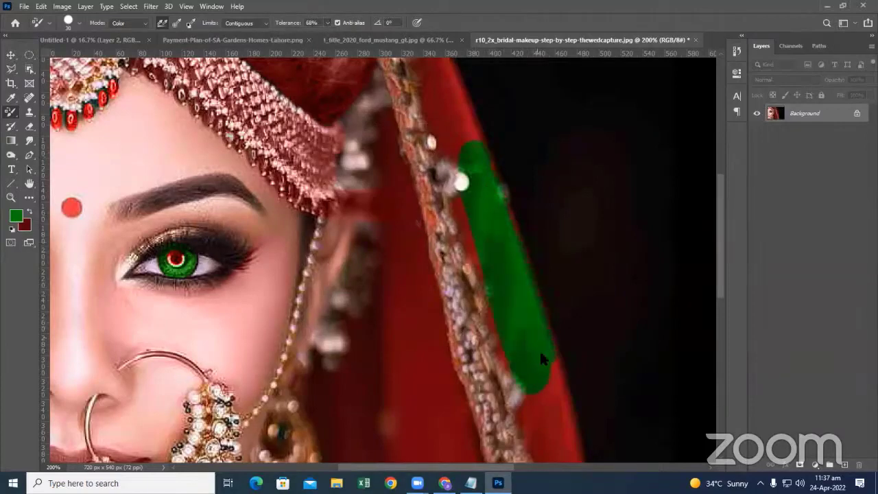
pyautogui.moveTo(541, 354)
pyautogui.mouseDown()
pyautogui.moveTo(576, 458)
pyautogui.moveTo(547, 361)
pyautogui.mouseUp()
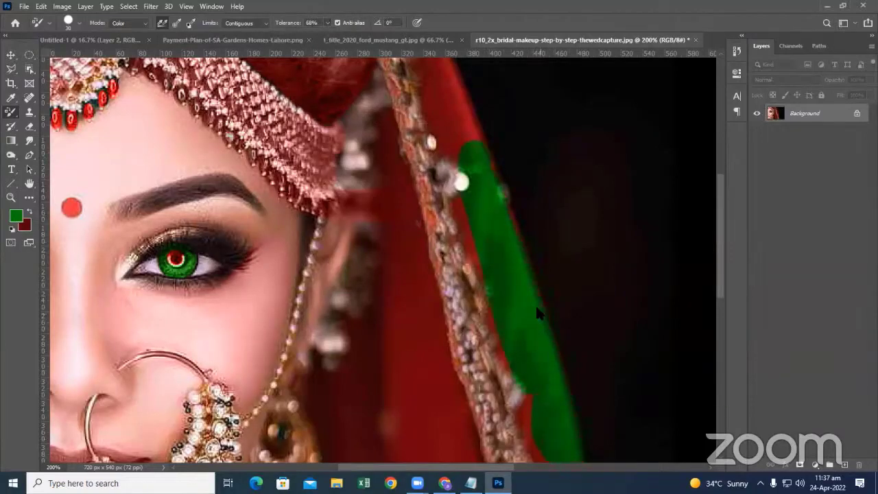
pyautogui.moveTo(490, 185); pyautogui.dragTo(458, 118)
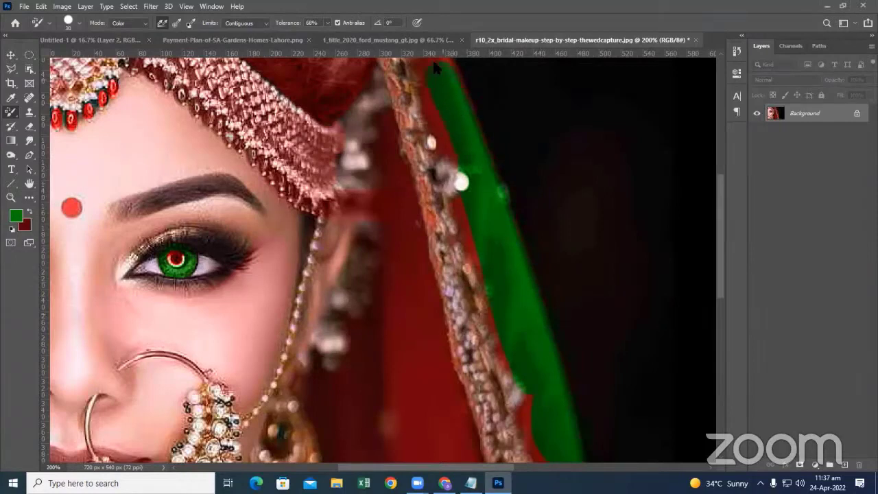
pyautogui.moveTo(432, 59)
pyautogui.mouseDown()
pyautogui.moveTo(412, 77)
pyautogui.moveTo(445, 165)
pyautogui.moveTo(472, 346)
pyautogui.moveTo(490, 329)
pyautogui.moveTo(497, 426)
pyautogui.moveTo(539, 452)
pyautogui.mouseUp()
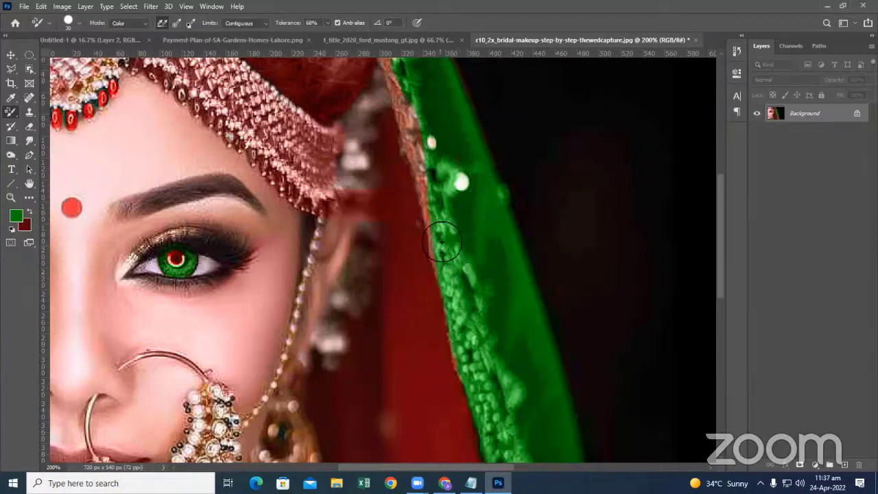
pyautogui.moveTo(439, 198)
pyautogui.mouseDown()
pyautogui.moveTo(416, 141)
pyautogui.moveTo(425, 192)
pyautogui.mouseUp()
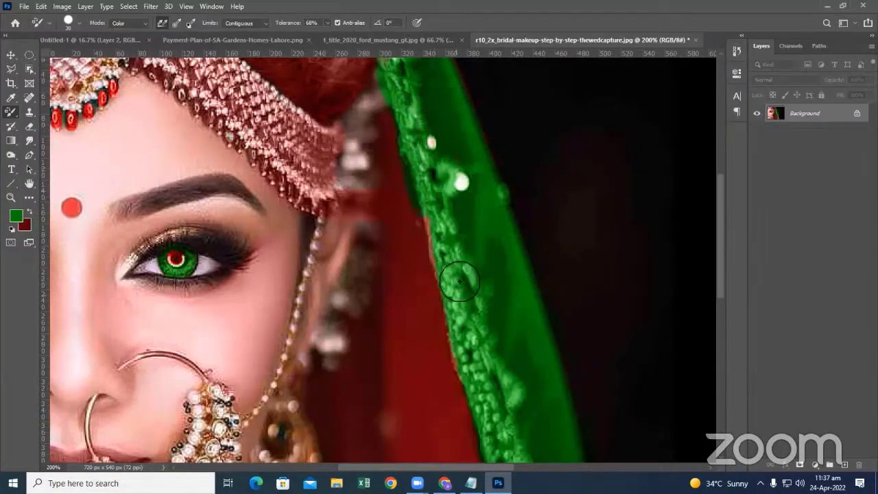